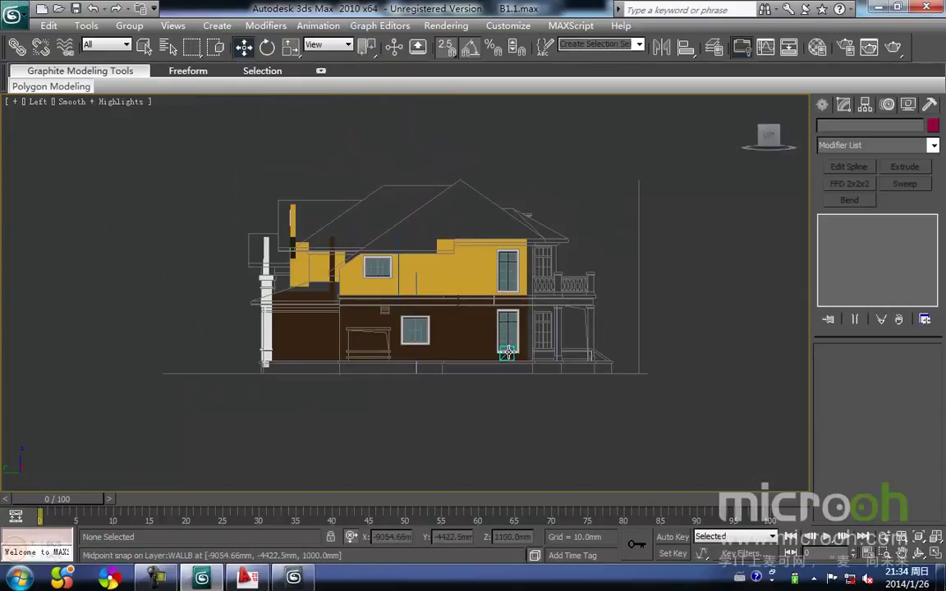
Examine the villa's side walls and base from several angles in shaded and wireframe display.
key(r)
scroll(507, 338, up, 2)
middle_drag(507, 327, 531, 307)
scroll(518, 324, down, 2)
scroll(346, 340, up, 1)
scroll(373, 327, up, 2)
mouse_move(350, 337)
middle_down()
mouse_move(382, 326)
mouse_move(341, 341)
middle_up()
key(F3)
key(F3)
middle_drag(407, 352, 349, 368)
scroll(348, 369, down, 2)
middle_drag(574, 354, 345, 386)
alt+middle_drag(597, 400, 610, 368)
middle_drag(521, 361, 567, 407)
mouse_move(454, 323)
middle_down()
mouse_move(499, 402)
mouse_move(440, 327)
mouse_move(452, 312)
middle_up()
scroll(440, 328, down, 2)
scroll(452, 313, up, 2)
In the top wireframe view, start a line at the inner corner at the lower end of the right-hand wall.
key(t)
key(z)
scroll(412, 276, up, 2)
middle_drag(406, 271, 438, 273)
scroll(438, 275, up, 2)
mouse_move(524, 249)
middle_down()
mouse_move(458, 193)
mouse_move(401, 167)
middle_up()
middle_drag(562, 213, 474, 327)
key(F3)
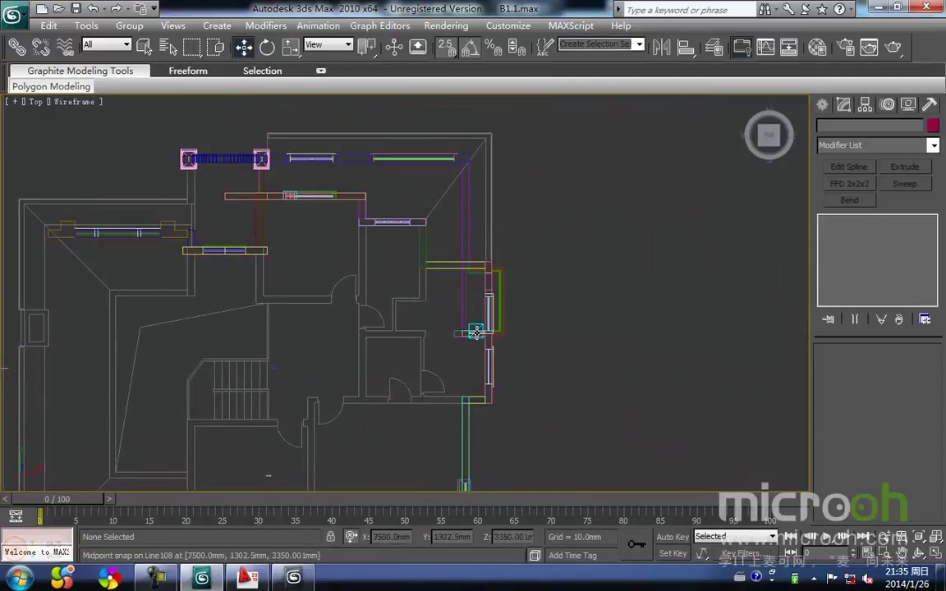
middle_drag(540, 337, 507, 336)
click(824, 106)
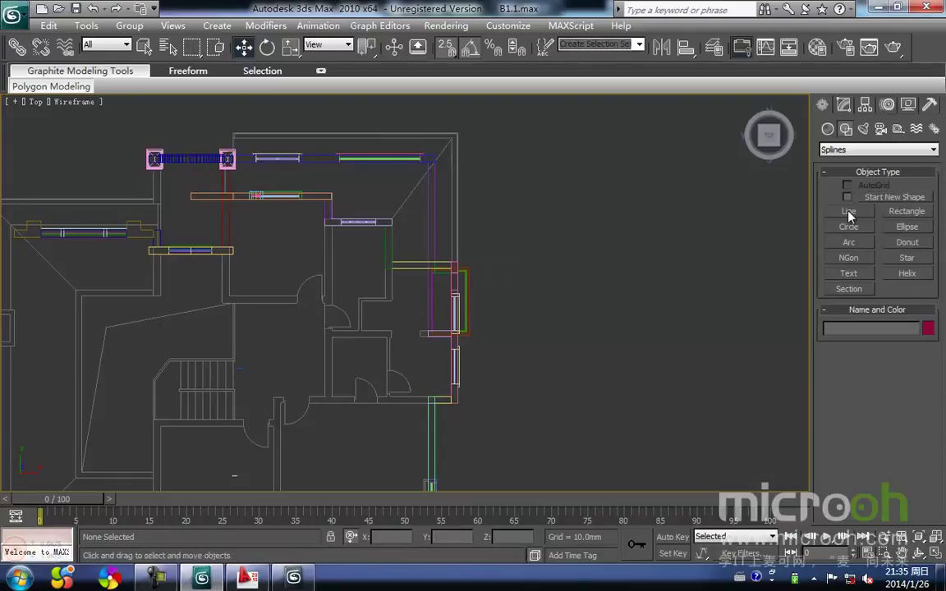
click(848, 212)
middle_drag(585, 369, 603, 191)
scroll(484, 365, up, 4)
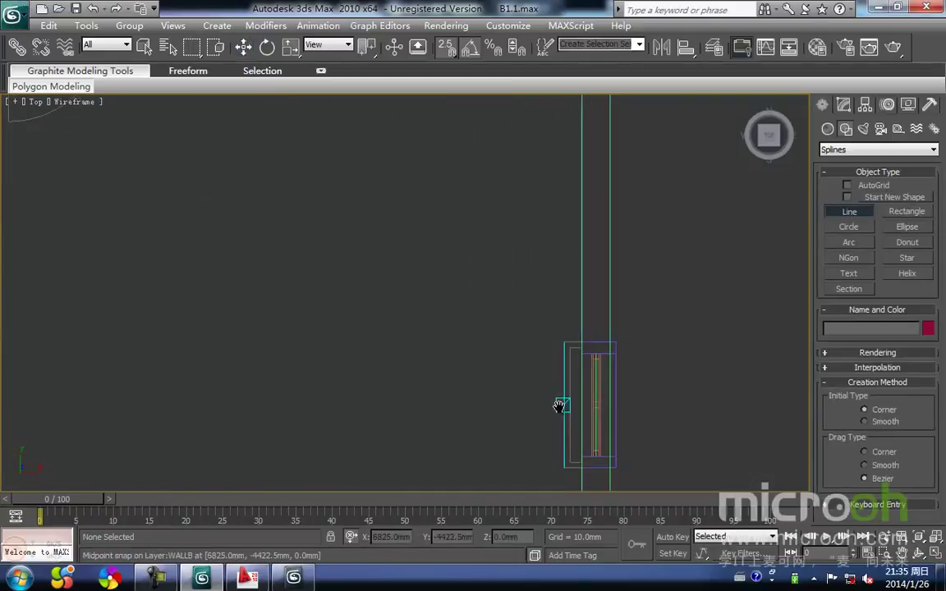
middle_drag(558, 408, 482, 300)
scroll(521, 411, up, 7)
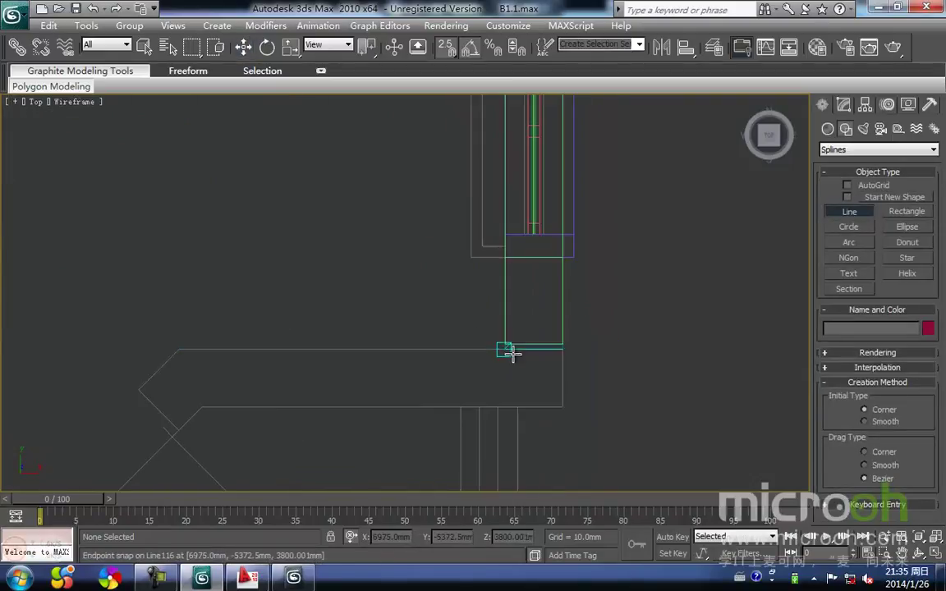
click(477, 427)
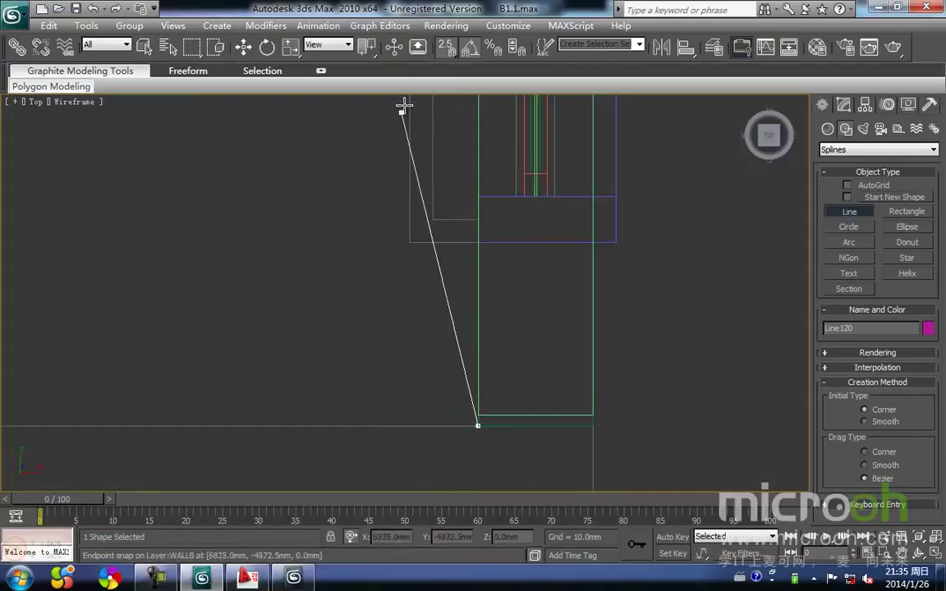
Continue the line up the wall to the jog, out to the protruding wall's inner face, and up to its upper corner.
scroll(405, 287, down, 4)
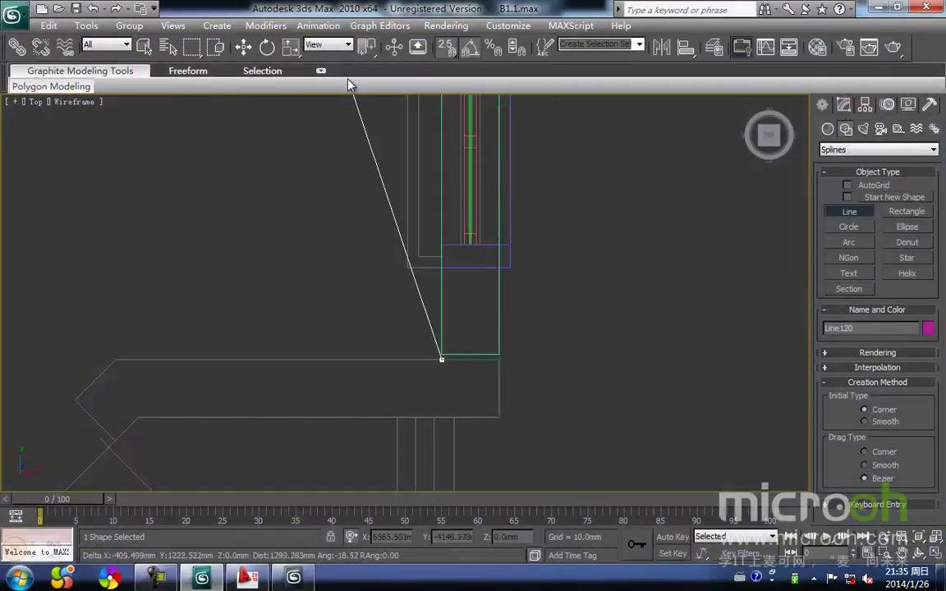
key(i)
scroll(408, 291, down, 10)
key(i)
scroll(408, 317, up, 4)
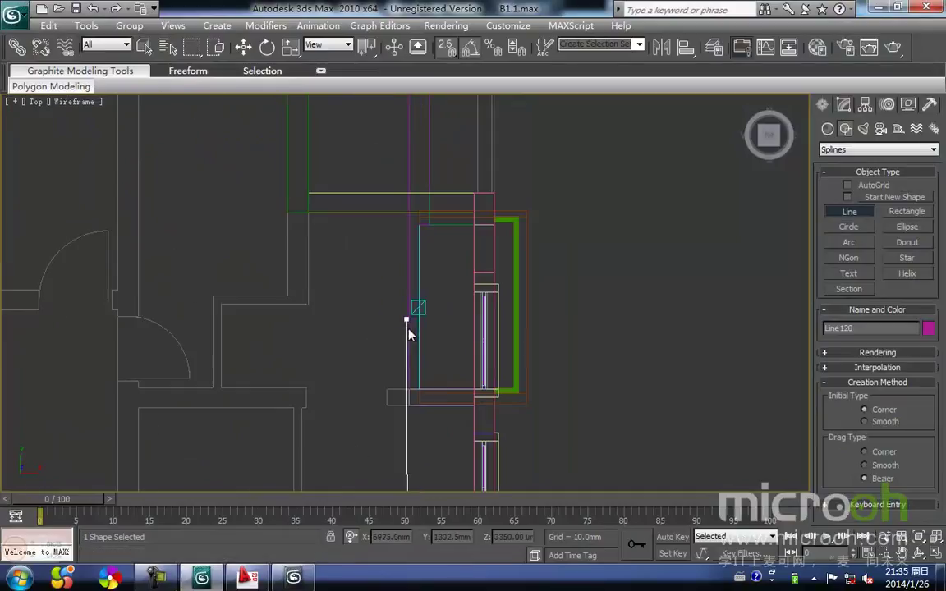
key(i)
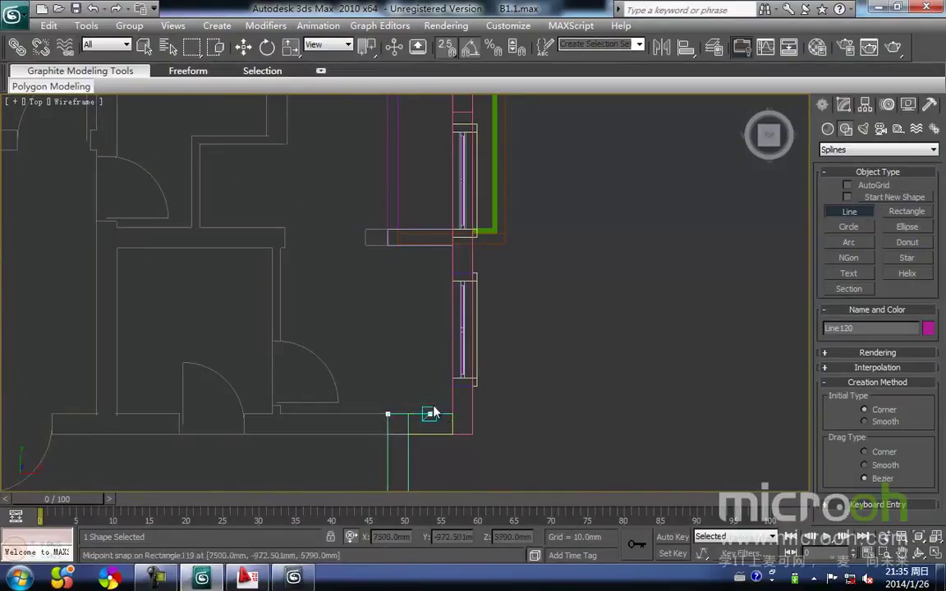
click(453, 409)
key(i)
scroll(419, 210, down, 2)
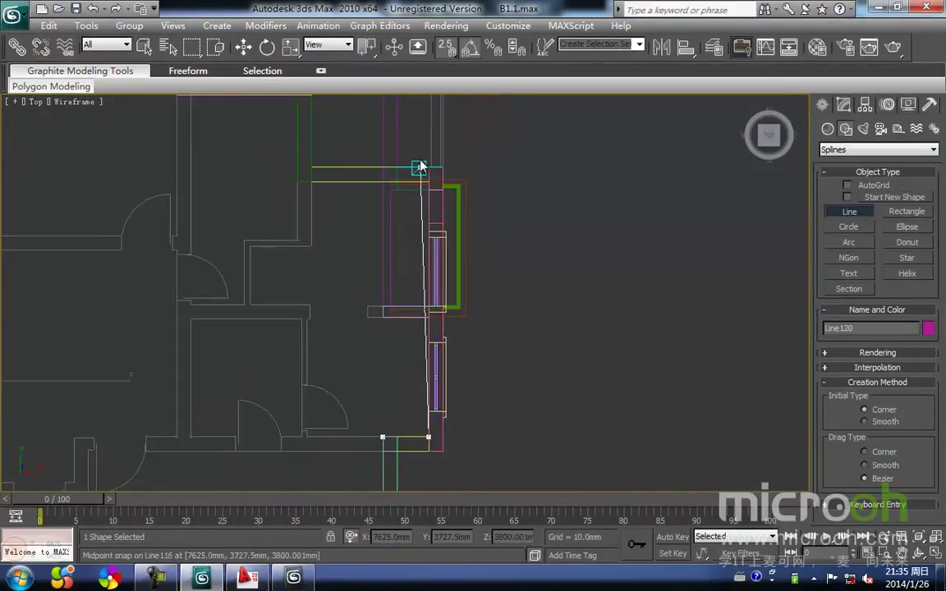
key(i)
scroll(417, 307, down, 1)
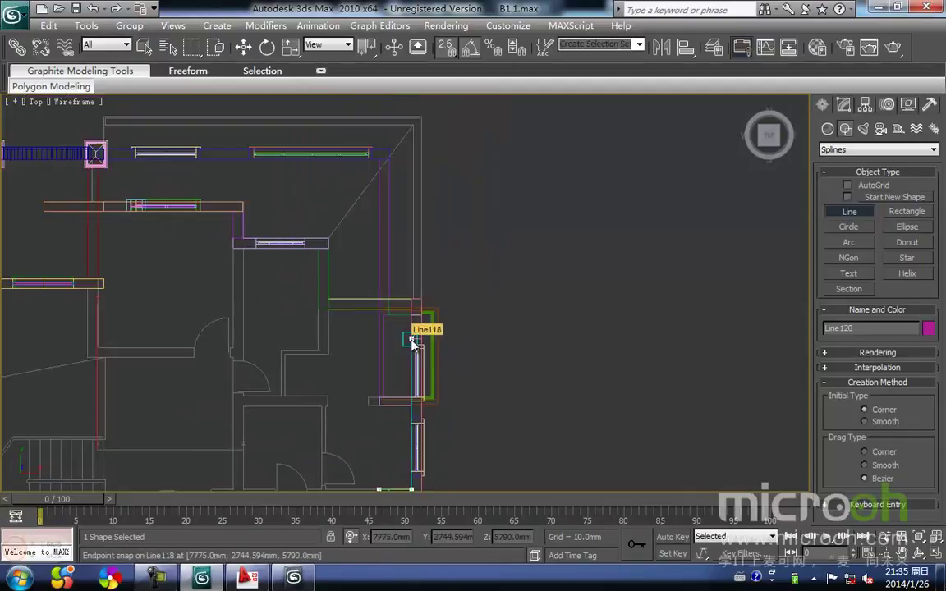
scroll(410, 317, up, 2)
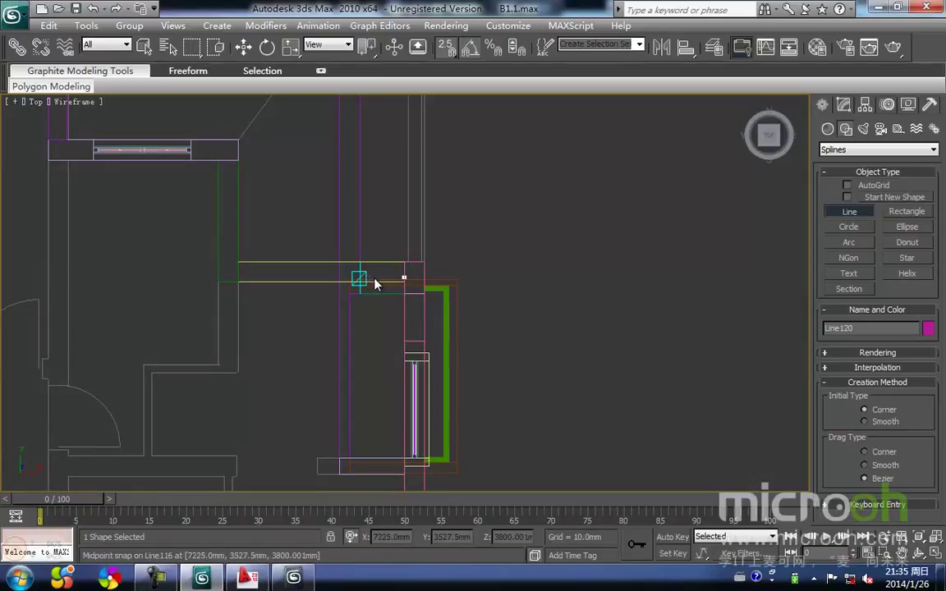
scroll(405, 292, up, 2)
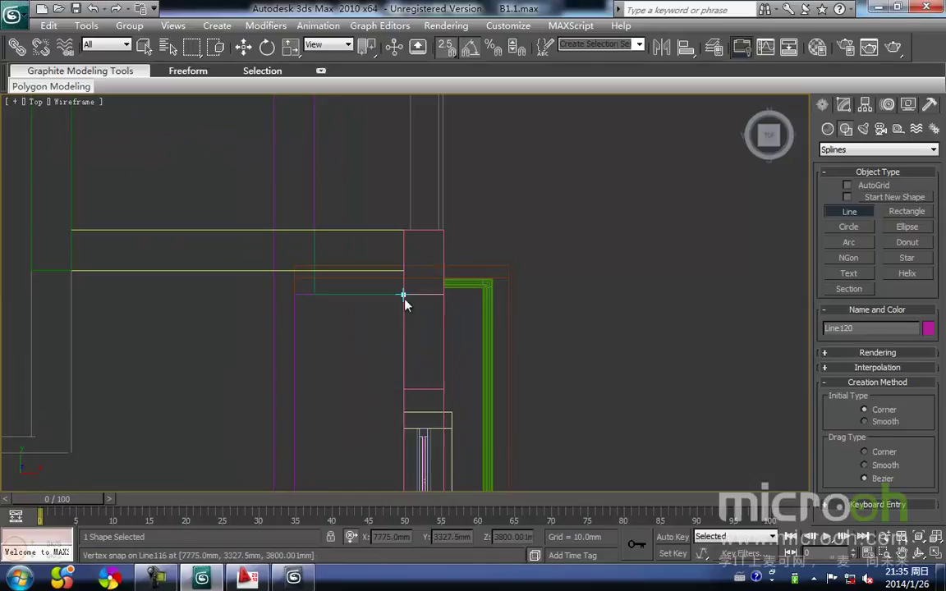
click(404, 298)
click(314, 288)
scroll(291, 169, down, 1)
scroll(291, 168, down, 2)
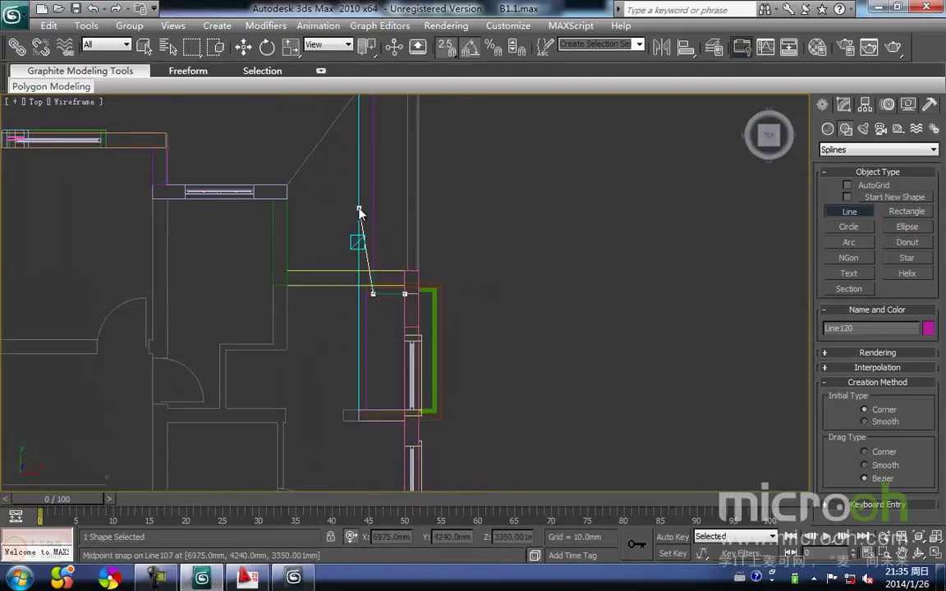
middle_drag(359, 207, 406, 298)
scroll(407, 298, down, 1)
click(419, 209)
middle_drag(418, 209, 402, 302)
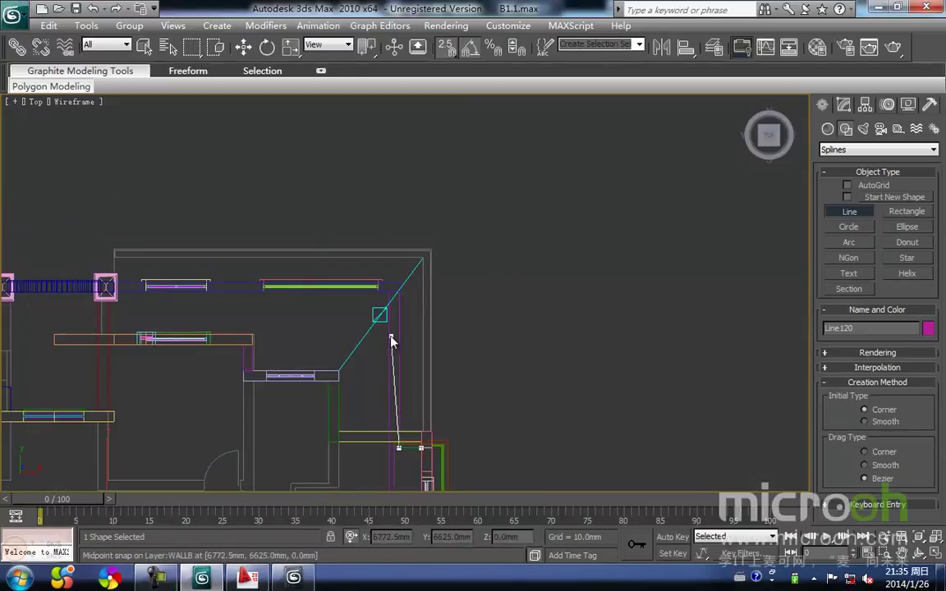
key(BackSpace)
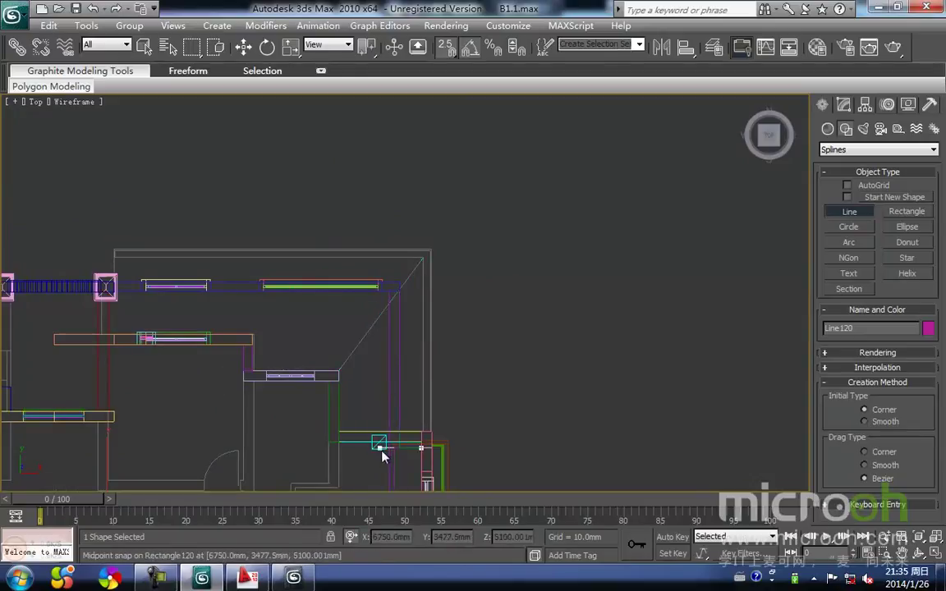
Carry the line inward at the upper jog, up to the top wall's inner corner, and finish with a short leftward segment.
middle_drag(390, 446, 408, 297)
scroll(407, 299, up, 5)
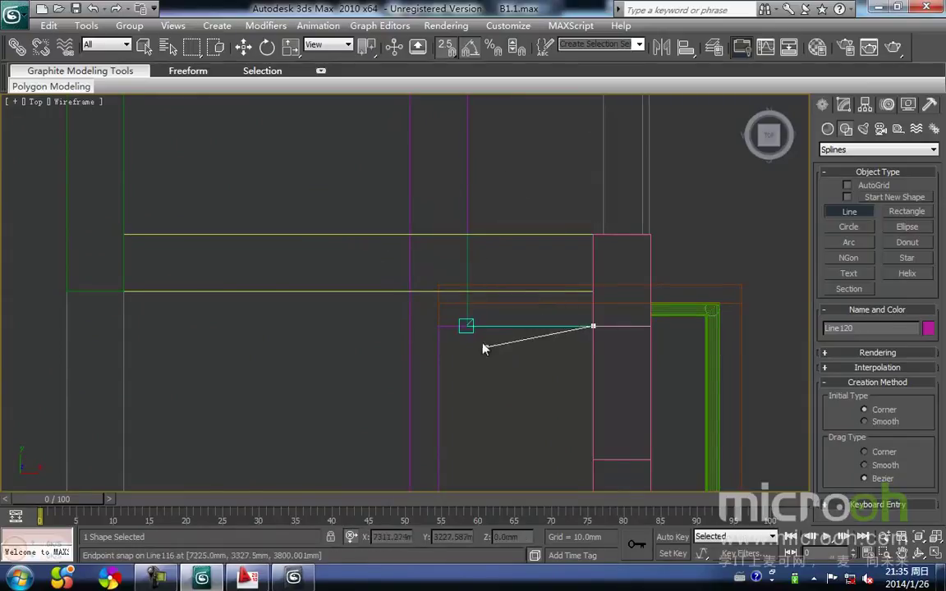
scroll(365, 96, down, 2)
key(i)
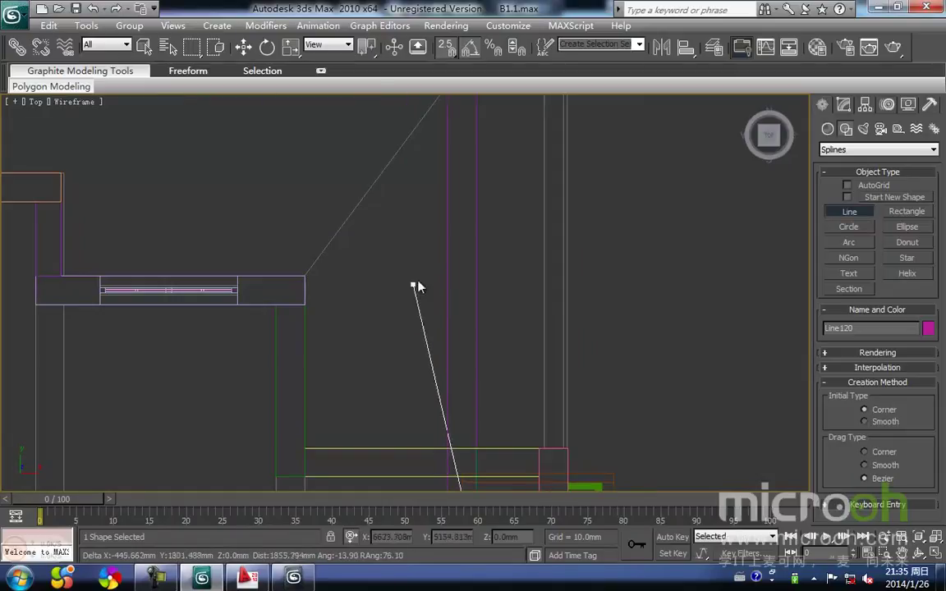
scroll(365, 108, down, 2)
click(426, 173)
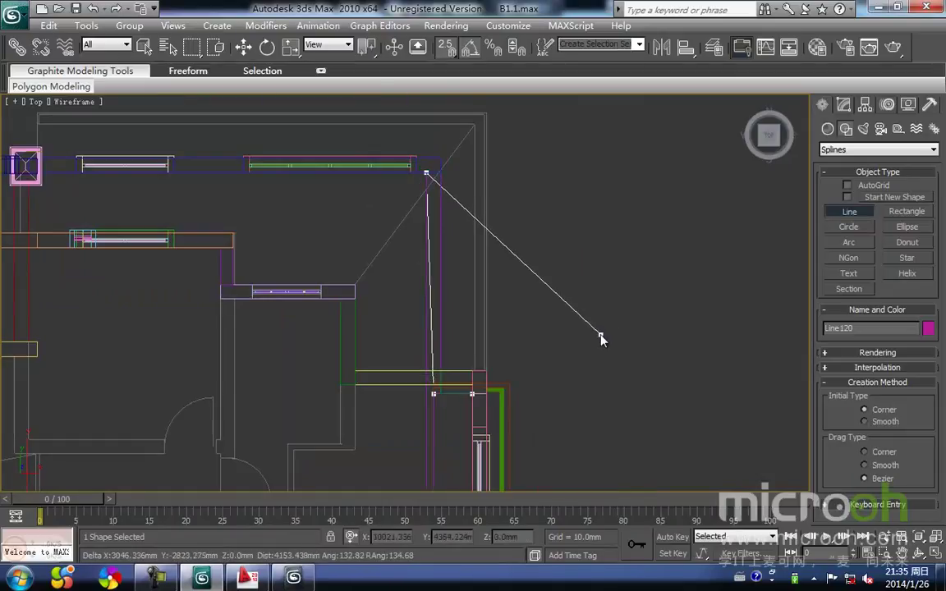
key(i)
scroll(406, 290, up, 2)
click(400, 312)
right_click(597, 395)
right_click(583, 412)
Isolate the new line and bring its slanted upper segment into close view.
middle_drag(582, 417, 582, 361)
scroll(582, 362, down, 2)
key(alt+q)
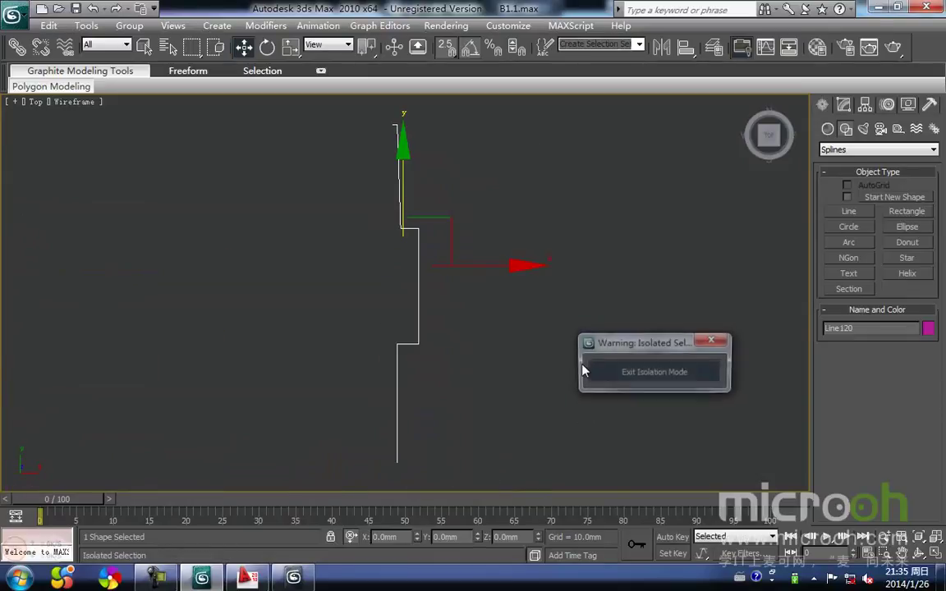
middle_drag(460, 197, 515, 232)
scroll(515, 233, up, 1)
click(515, 230)
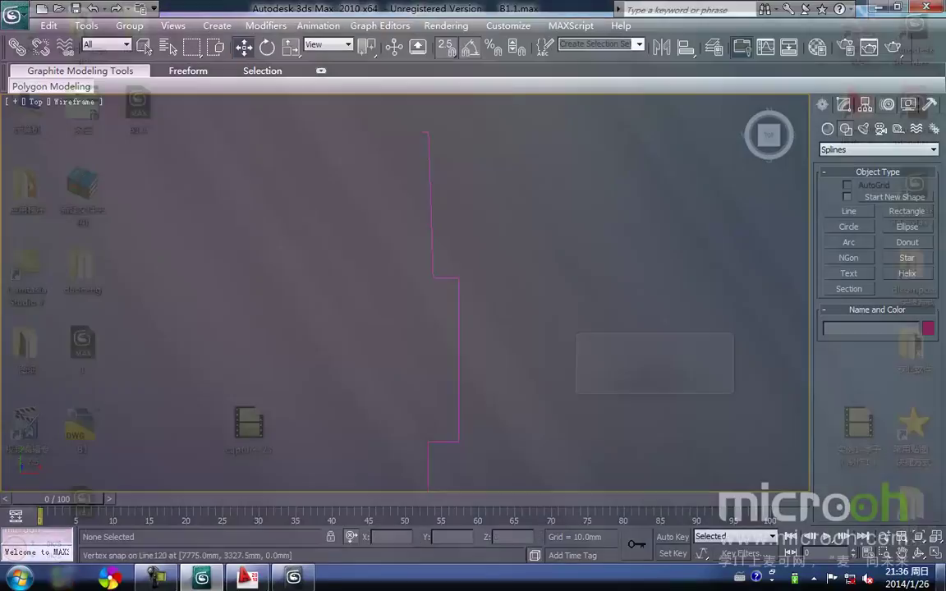
middle_drag(433, 296, 425, 354)
scroll(424, 354, up, 1)
drag(423, 353, 402, 317)
middle_drag(410, 329, 409, 331)
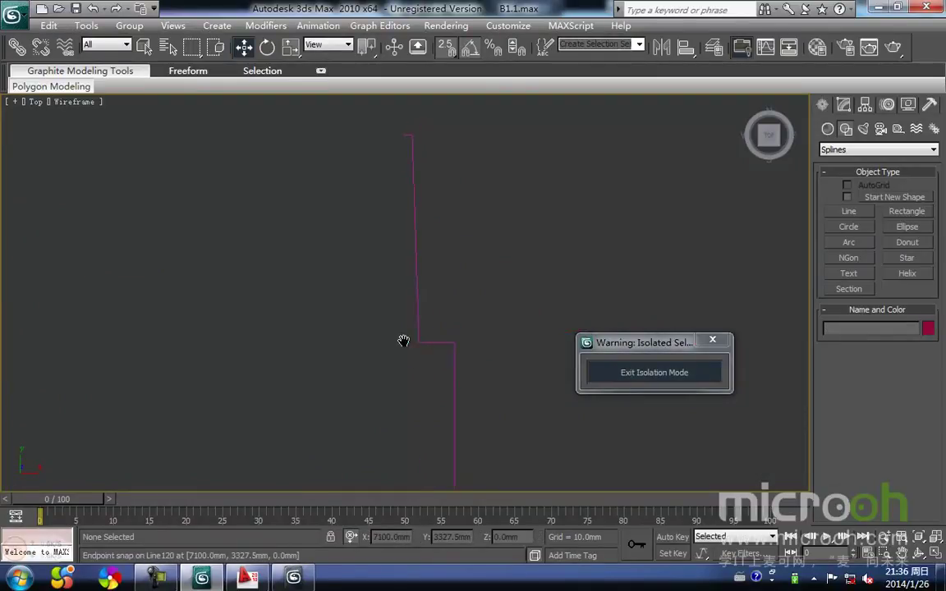
drag(400, 311, 400, 310)
middle_drag(405, 330, 403, 333)
Align the line's upper jog vertex with the vertex above so the slanted segment runs straight, and exit isolation mode.
key(1)
drag(400, 318, 416, 143)
key(space)
click(473, 254)
middle_drag(480, 303, 470, 280)
key(1)
click(470, 320)
drag(458, 340, 393, 293)
scroll(478, 327, down, 4)
middle_drag(478, 357, 476, 275)
click(625, 378)
middle_drag(476, 348, 473, 308)
scroll(476, 316, up, 3)
middle_drag(491, 370, 445, 445)
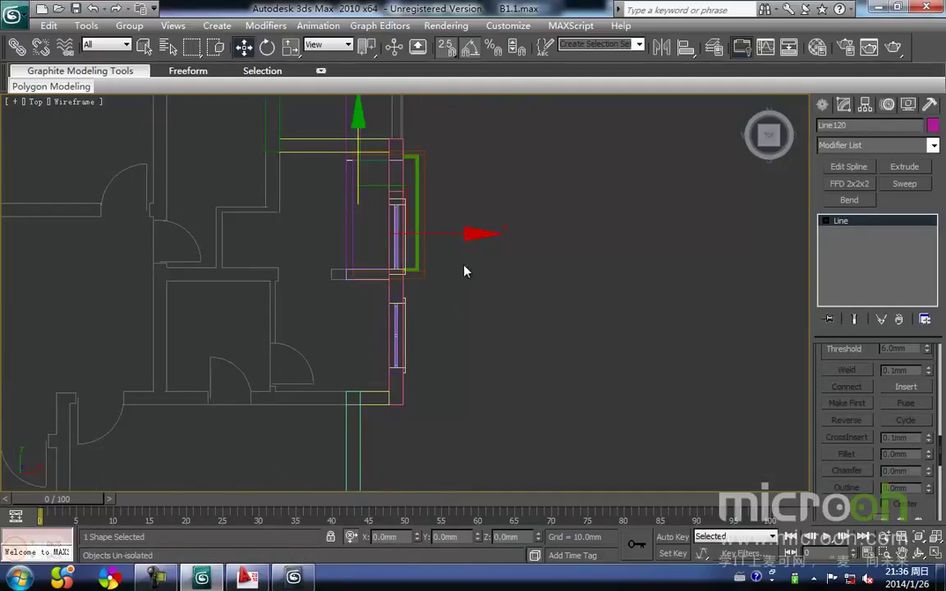
In the front view, raise the line vertically from the ground to the ledge of the house base.
drag(463, 233, 469, 234)
key(ctrl+z)
middle_drag(445, 317, 275, 246)
middle_drag(607, 415, 421, 387)
scroll(581, 401, up, 4)
middle_drag(581, 401, 401, 380)
scroll(401, 380, up, 5)
scroll(386, 361, down, 8)
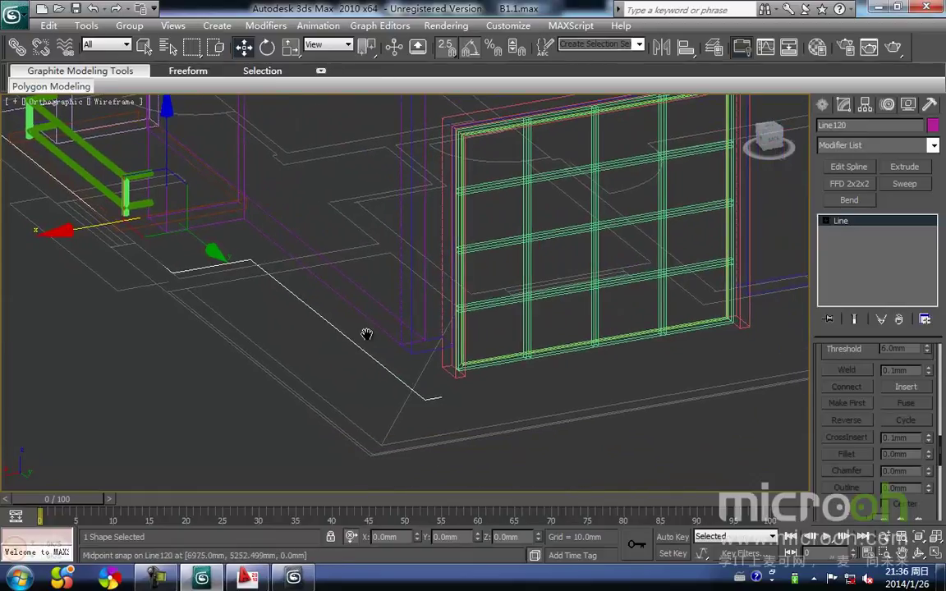
key(f)
scroll(358, 382, down, 12)
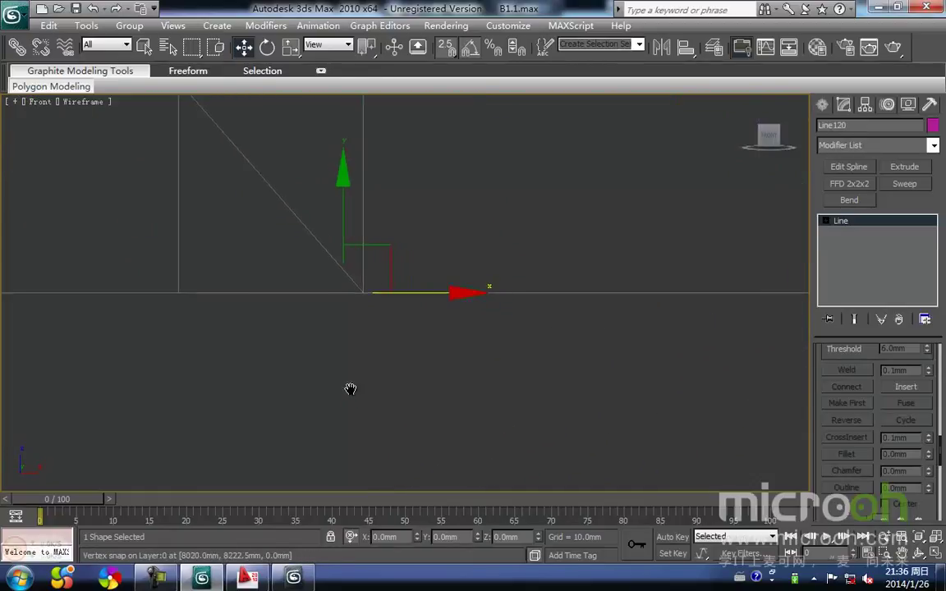
middle_drag(360, 355, 353, 468)
key(space)
key(s)
drag(383, 349, 386, 284)
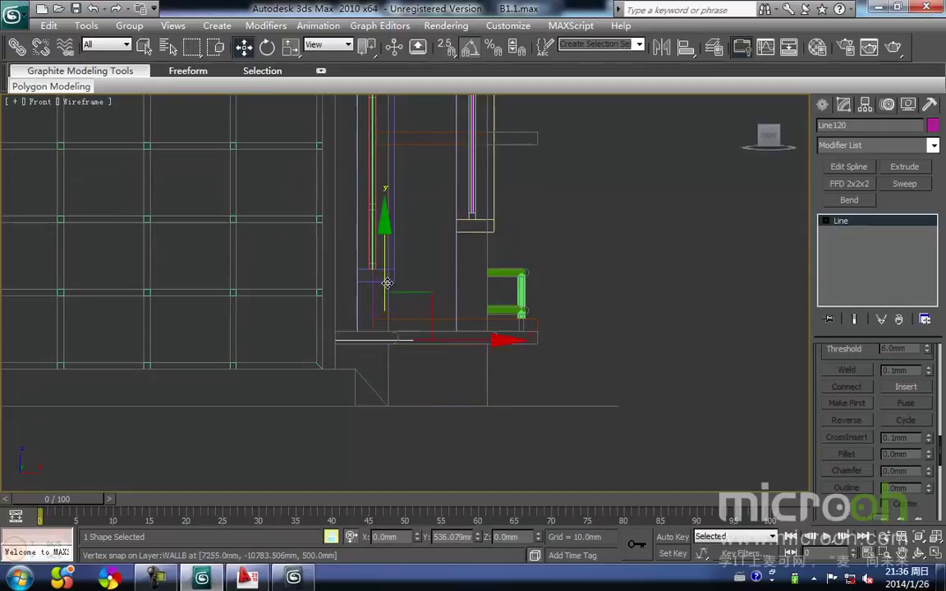
Apply a Sweep modifier to the line, using the base profile at the far left of the house as custom section.
scroll(349, 366, down, 8)
middle_drag(378, 393, 646, 418)
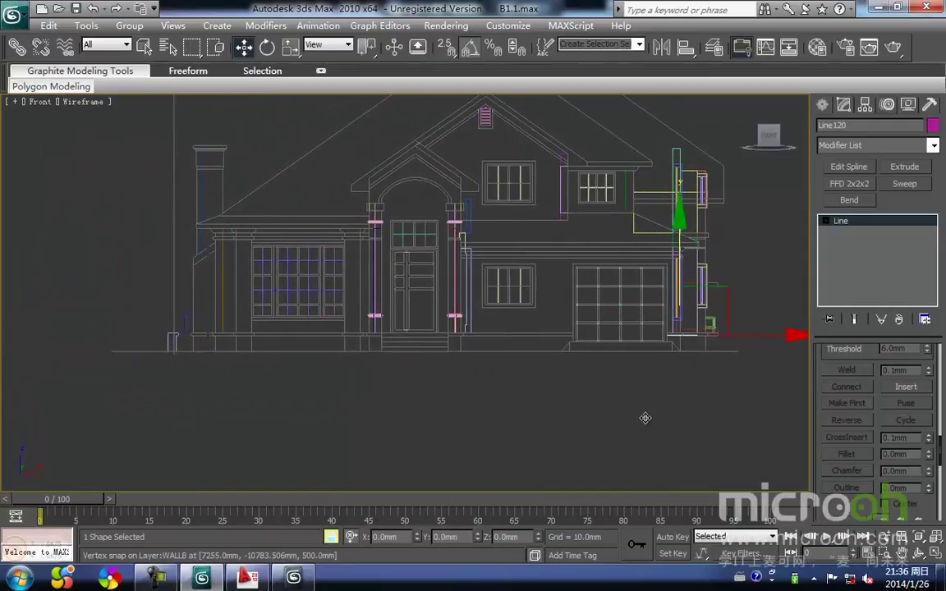
scroll(234, 379, up, 2)
click(822, 105)
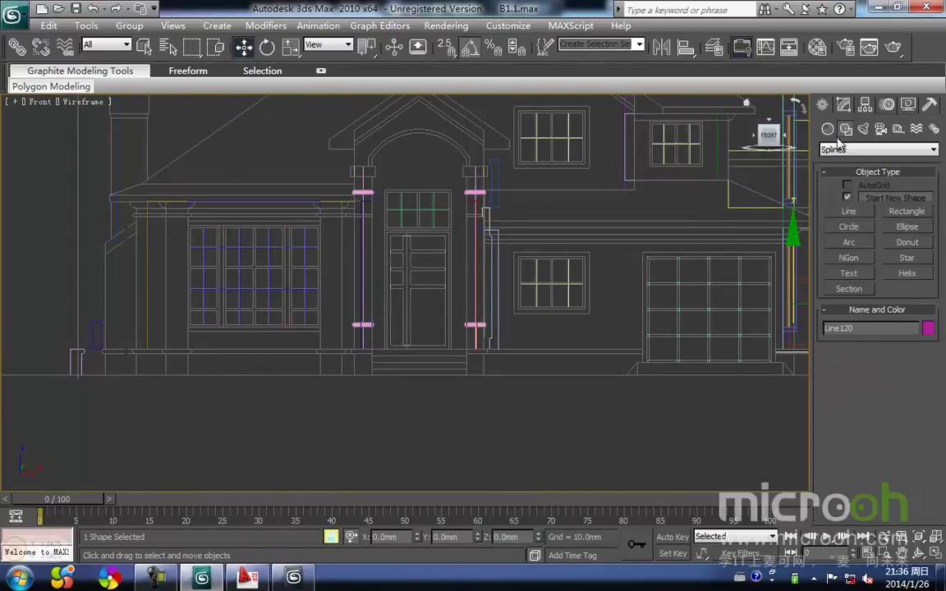
click(845, 106)
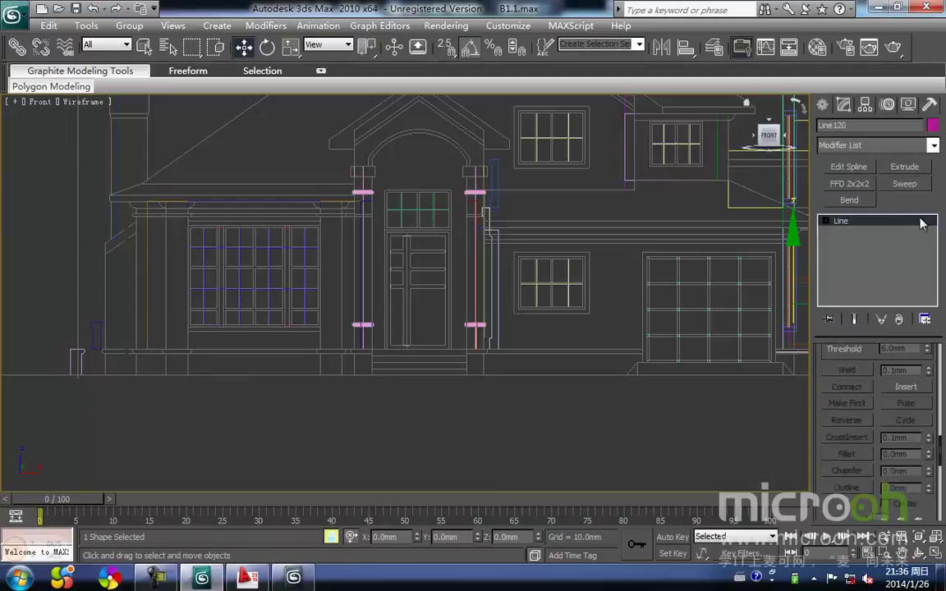
click(905, 184)
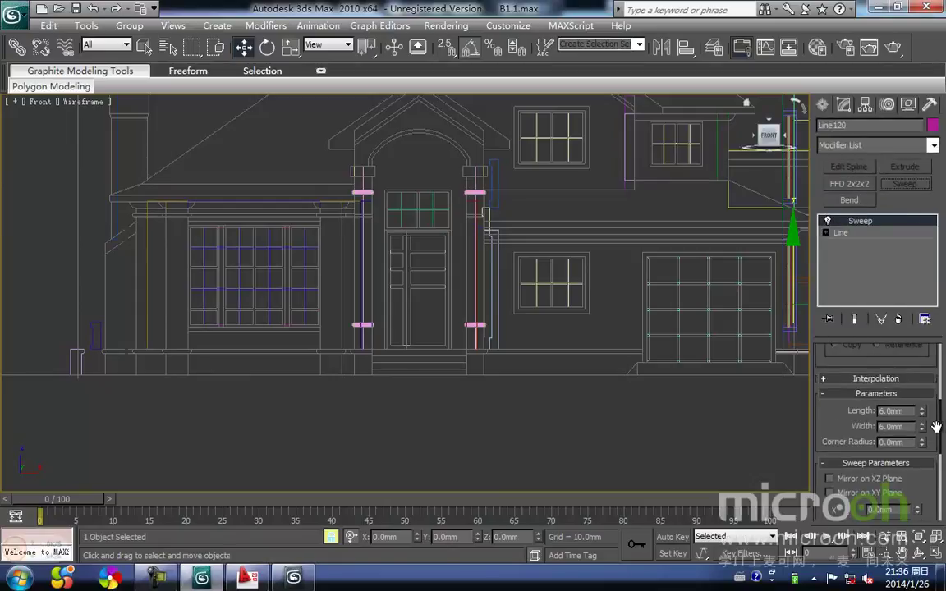
drag(940, 433, 942, 367)
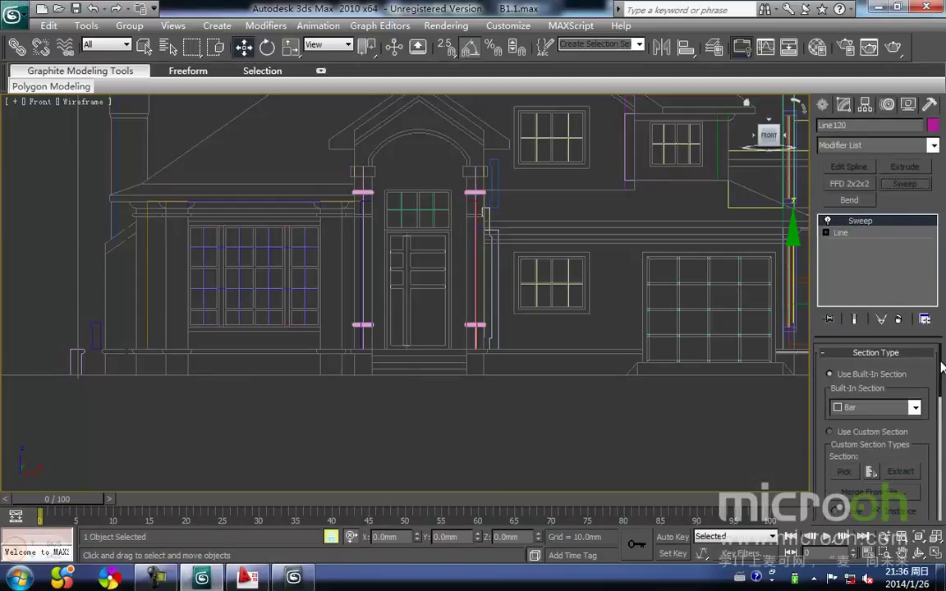
click(829, 433)
click(844, 473)
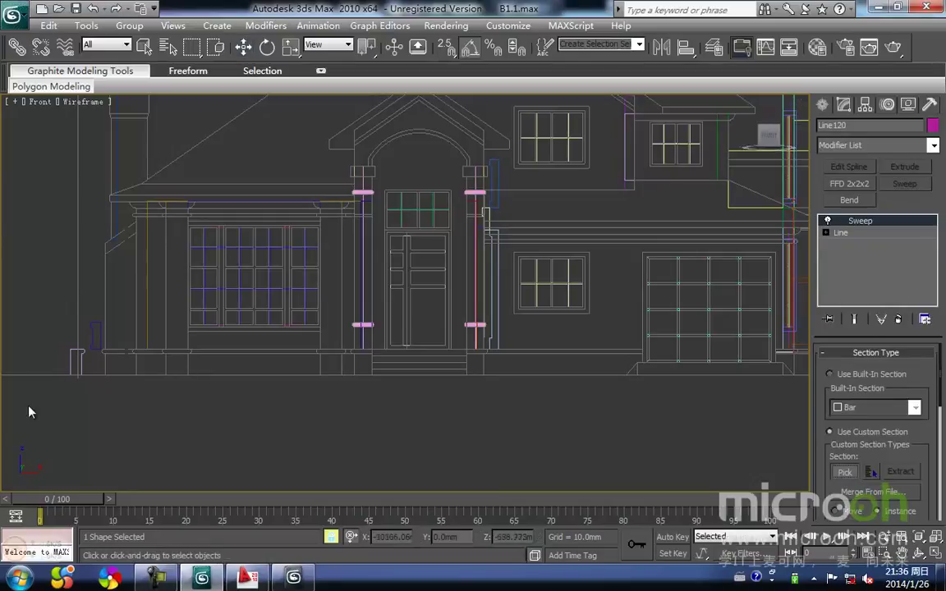
click(79, 361)
Adjust the swept base trim's height in the front view to line up with the existing base ledge.
middle_drag(244, 410, 195, 384)
scroll(193, 383, down, 3)
middle_drag(580, 357, 476, 353)
scroll(475, 352, up, 6)
middle_drag(612, 382, 351, 335)
scroll(443, 332, up, 3)
middle_drag(432, 337, 398, 384)
drag(307, 235, 308, 224)
scroll(362, 345, up, 3)
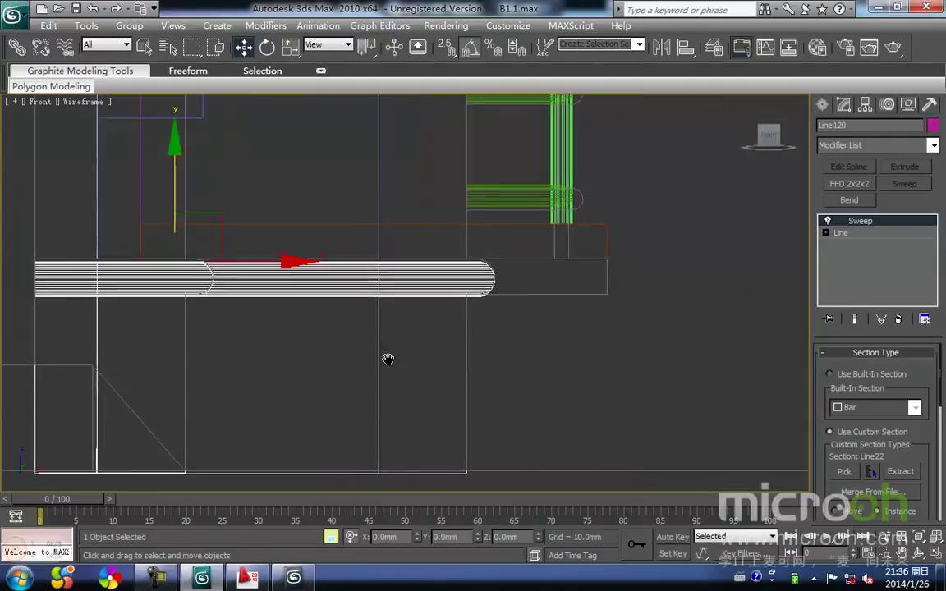
middle_drag(483, 417, 287, 341)
key(s)
mouse_move(311, 415)
mouse_down()
mouse_move(429, 395)
mouse_move(669, 423)
mouse_move(659, 413)
mouse_up()
Examine the swept base trim around the side wall's corners and balcony slab in shaded display.
scroll(502, 332, down, 2)
middle_drag(502, 328, 500, 313)
scroll(497, 313, down, 2)
key(F3)
scroll(409, 315, down, 2)
mouse_move(409, 314)
alt+middle_down()
mouse_move(416, 335)
mouse_move(386, 351)
mouse_move(356, 323)
mouse_move(315, 309)
mouse_move(245, 365)
alt+middle_up()
middle_drag(456, 355, 142, 365)
alt+middle_drag(364, 371, 346, 383)
scroll(469, 317, up, 2)
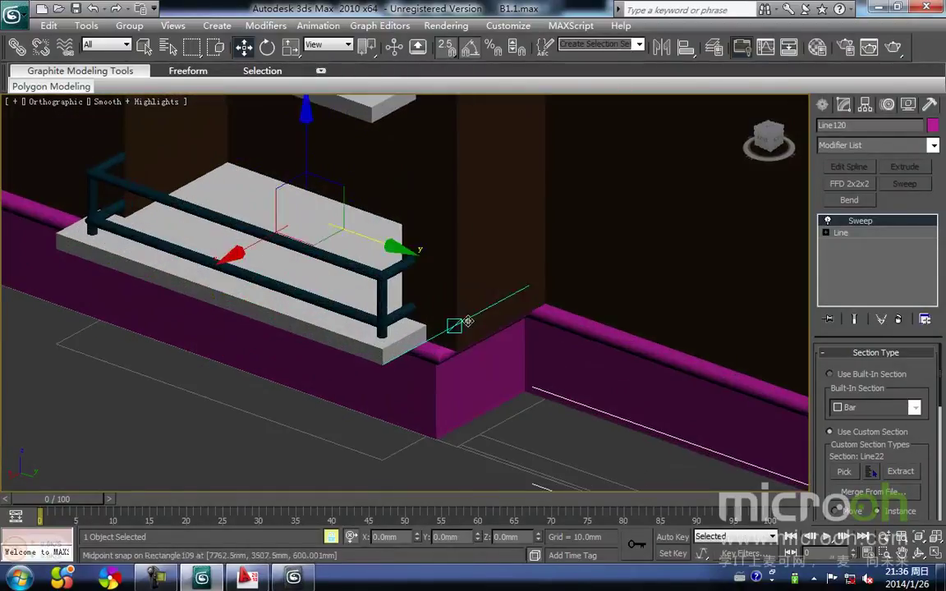
scroll(486, 359, down, 2)
middle_drag(498, 378, 456, 383)
In the wireframe top view, enter vertex editing on the side base trim's path line at the corner near the balcony.
key(space)
click(373, 365)
click(371, 337)
key(t)
key(z)
scroll(460, 374, up, 4)
scroll(410, 308, up, 3)
mouse_move(448, 182)
middle_down()
mouse_move(413, 298)
mouse_move(404, 277)
middle_up()
key(F3)
scroll(406, 278, up, 3)
middle_drag(269, 272, 315, 336)
click(826, 234)
click(853, 244)
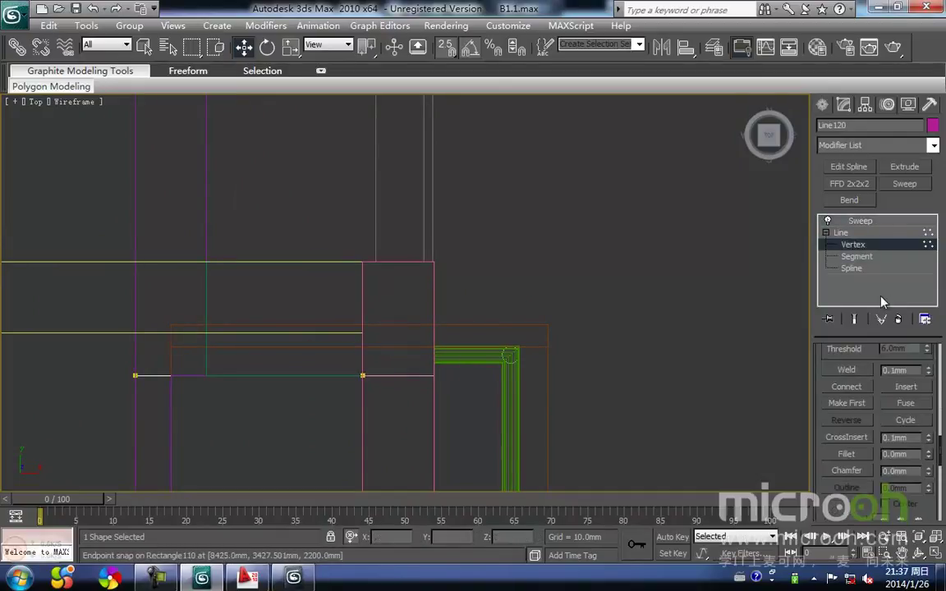
Show the swept end result and move the two corner path vertices vertically onto the adjoining wall's edge, then return to the Sweep level.
click(857, 318)
middle_drag(390, 299, 428, 264)
scroll(428, 264, down, 2)
drag(554, 360, 105, 200)
scroll(359, 237, up, 3)
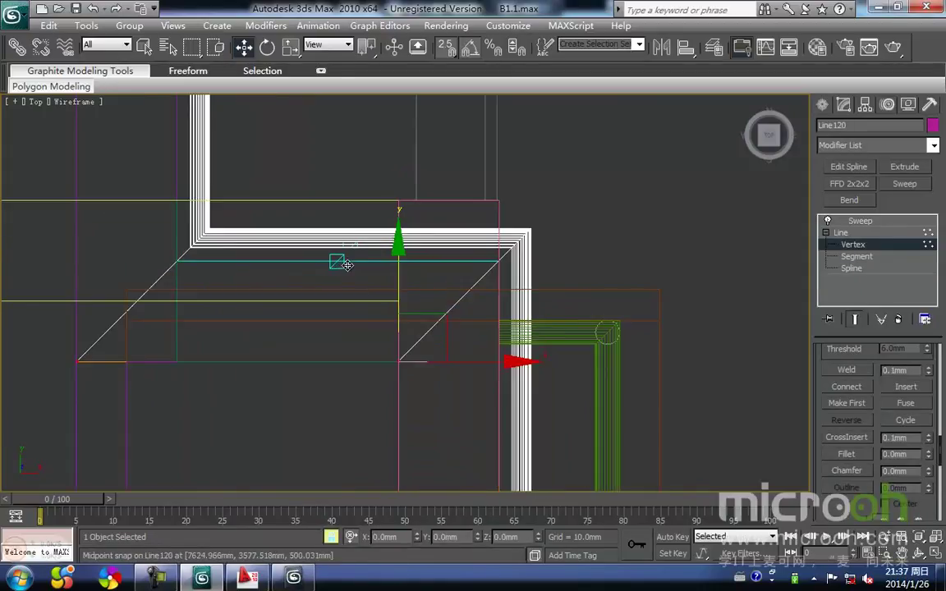
middle_drag(540, 231, 420, 254)
middle_drag(385, 282, 398, 298)
drag(387, 304, 446, 243)
click(460, 254)
scroll(462, 256, down, 2)
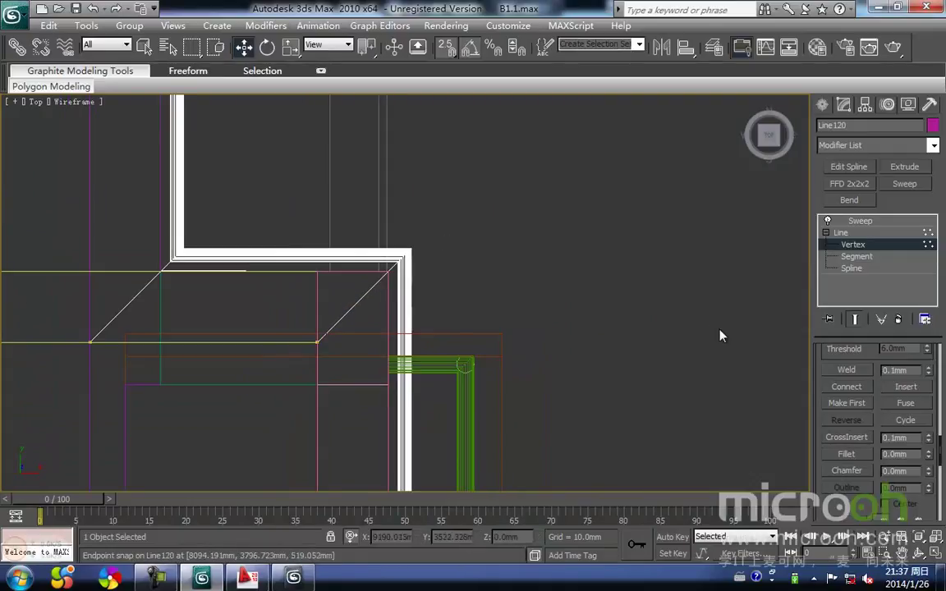
click(856, 247)
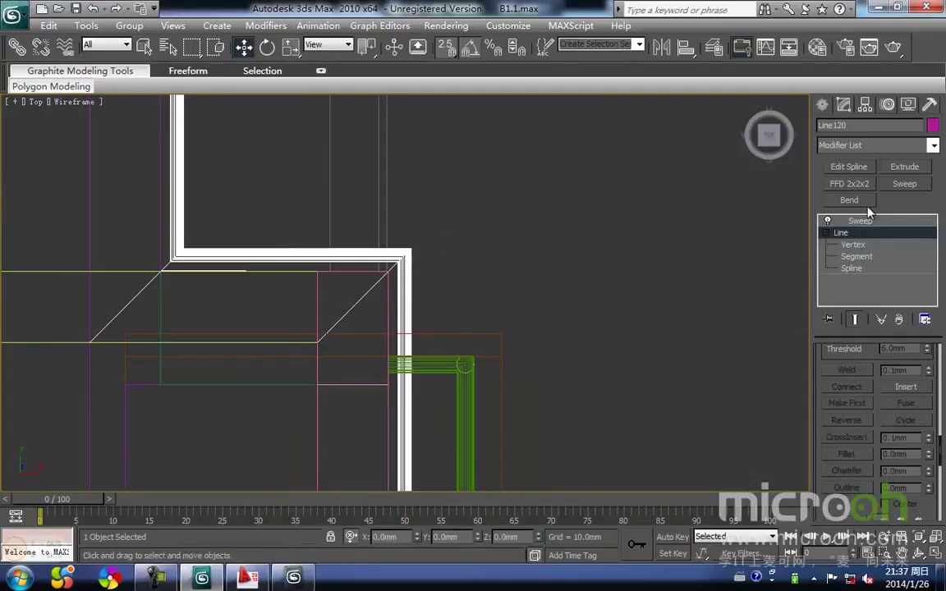
click(869, 222)
Assign the grey brick material 灰色拉毛条砖 to the swept side base trim.
middle_drag(444, 204, 444, 201)
scroll(450, 210, down, 4)
key(F3)
click(459, 244)
scroll(460, 251, down, 6)
mouse_move(495, 364)
alt+middle_down()
mouse_move(397, 284)
mouse_move(311, 253)
alt+middle_up()
middle_drag(526, 351, 419, 327)
key(m)
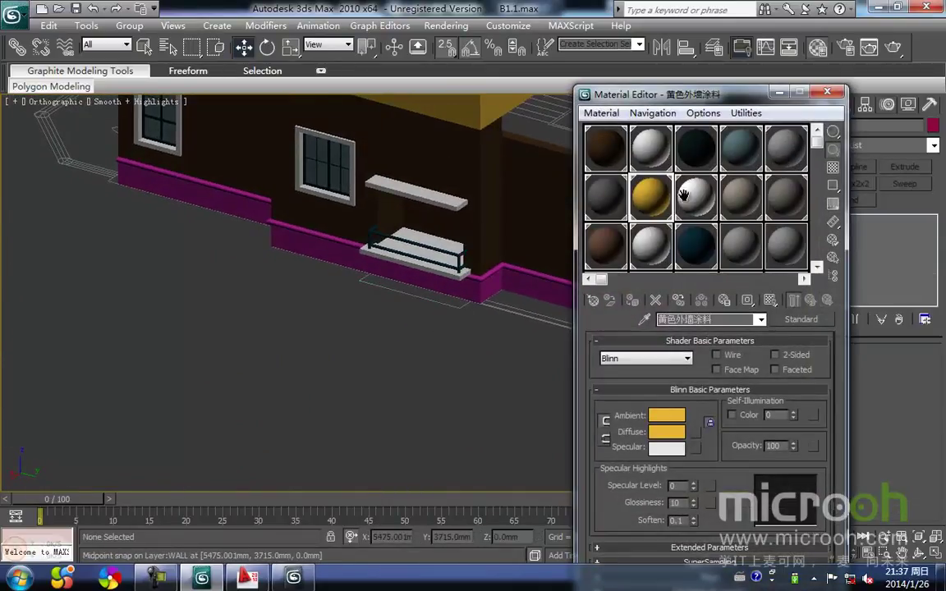
click(604, 206)
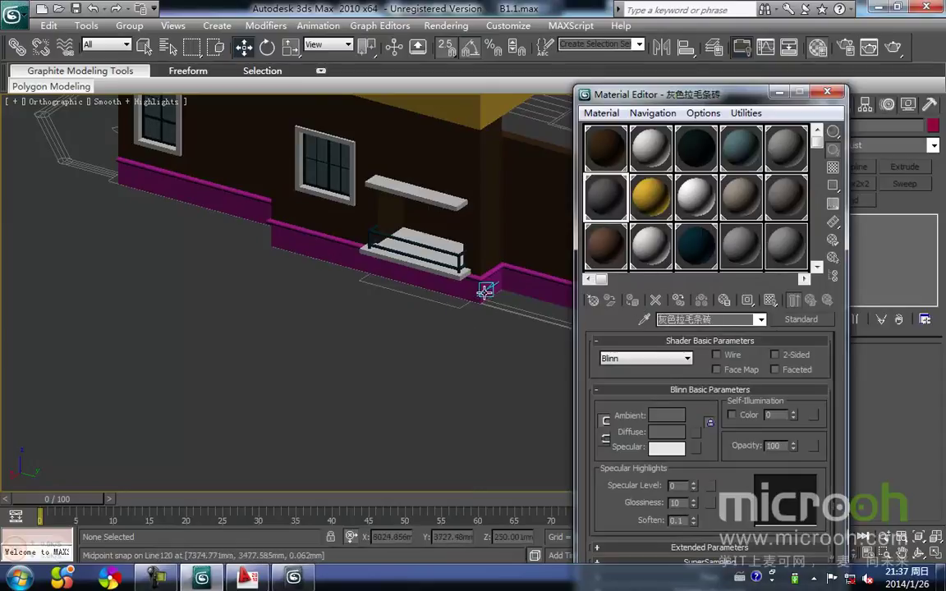
click(486, 292)
click(636, 304)
click(440, 380)
scroll(439, 379, down, 6)
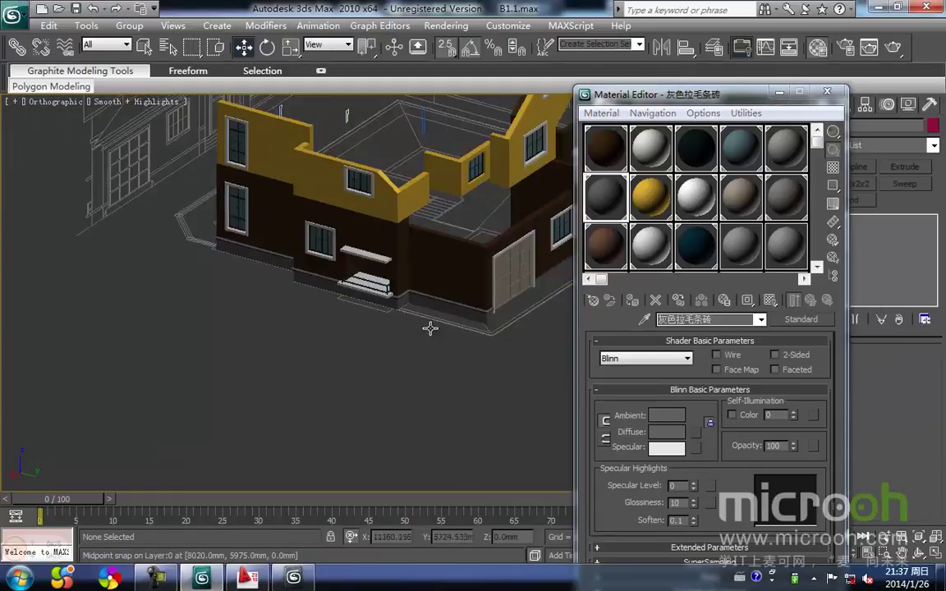
click(780, 93)
In the wireframe top view, start a line at the wall corner beside the garage door opening.
middle_drag(516, 297, 400, 299)
scroll(476, 328, down, 3)
scroll(506, 291, up, 4)
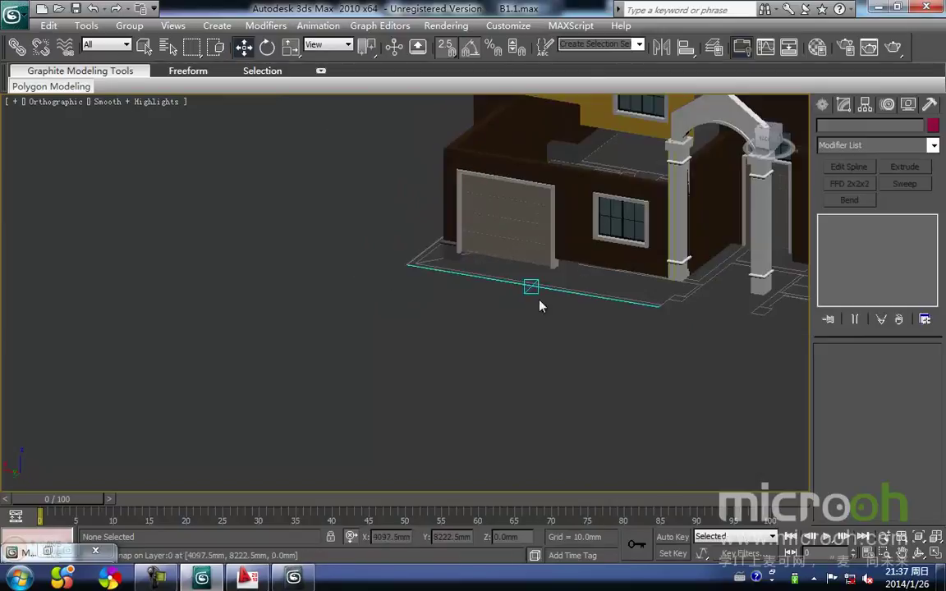
middle_drag(608, 294, 489, 329)
scroll(490, 329, up, 6)
middle_drag(566, 330, 438, 369)
key(t)
key(z)
middle_drag(492, 280, 458, 374)
scroll(394, 316, up, 7)
middle_drag(467, 329, 343, 317)
key(F3)
middle_drag(553, 296, 491, 338)
scroll(564, 299, up, 3)
scroll(493, 335, up, 2)
middle_drag(641, 299, 538, 336)
click(823, 107)
click(847, 198)
middle_drag(455, 296, 508, 304)
scroll(508, 304, up, 2)
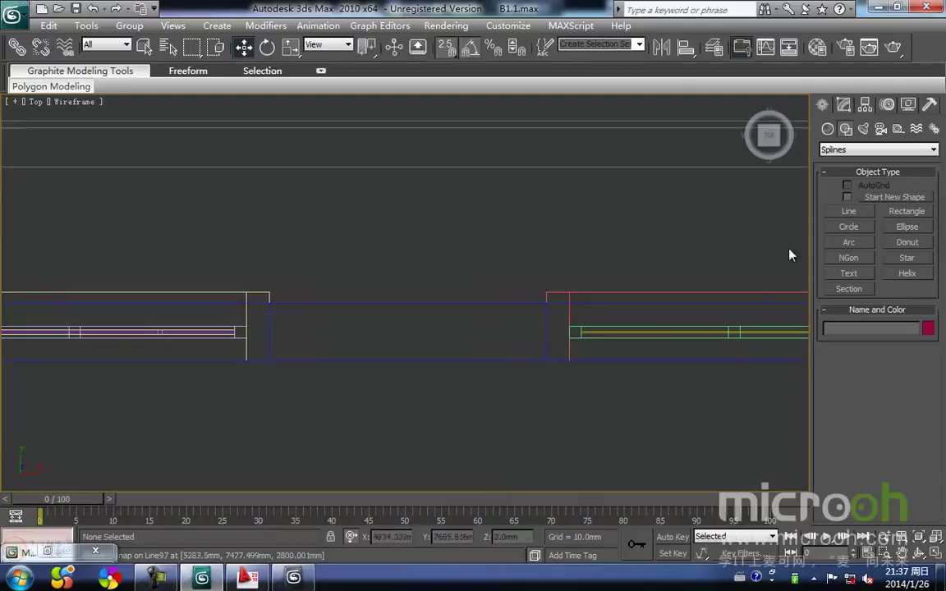
click(861, 213)
click(545, 304)
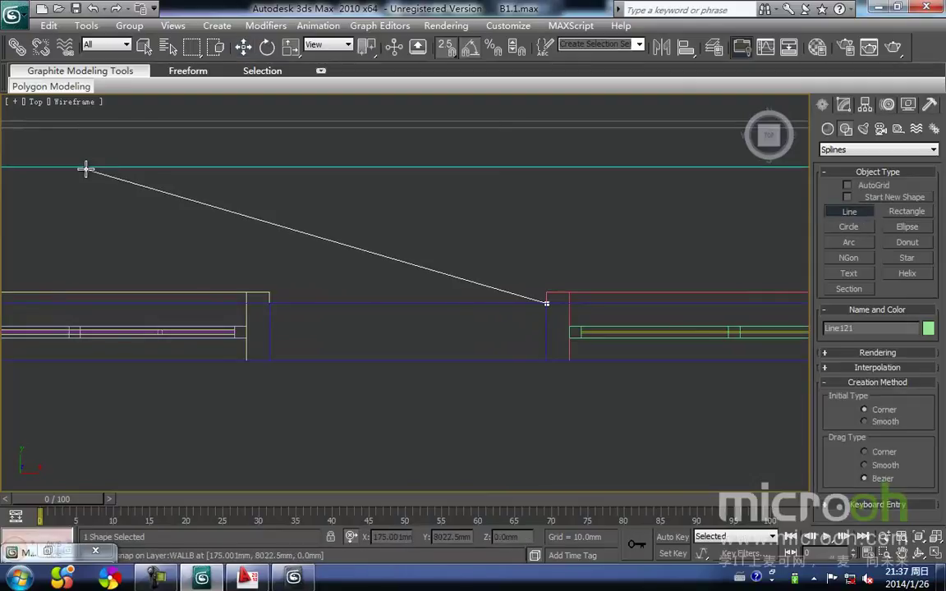
Continue the line along the garage wall to the entrance column and along the entrance side wall, ending at the door wall.
middle_drag(86, 168, 404, 288)
scroll(363, 322, down, 2)
middle_drag(219, 308, 386, 303)
scroll(380, 311, up, 3)
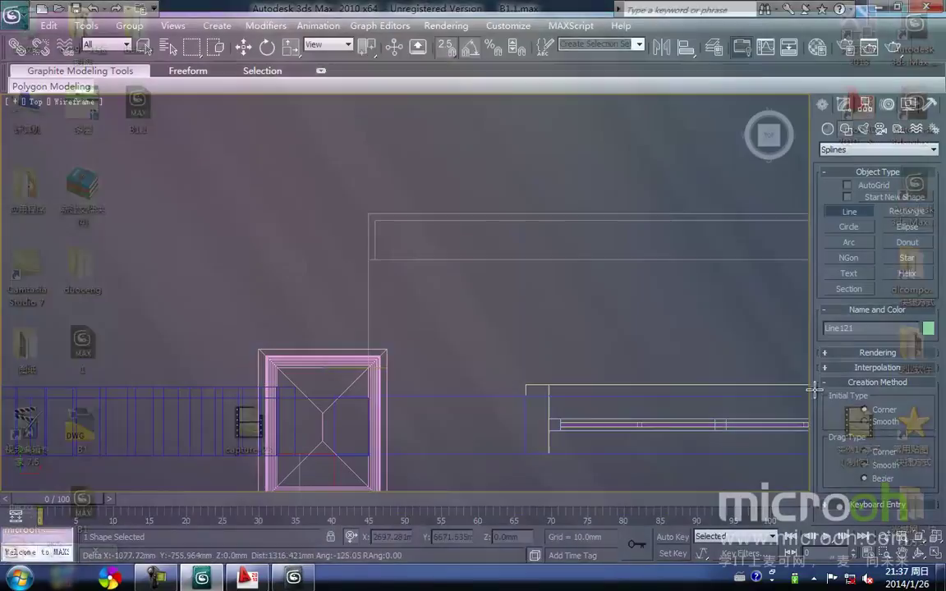
middle_drag(283, 394, 411, 298)
scroll(402, 304, up, 2)
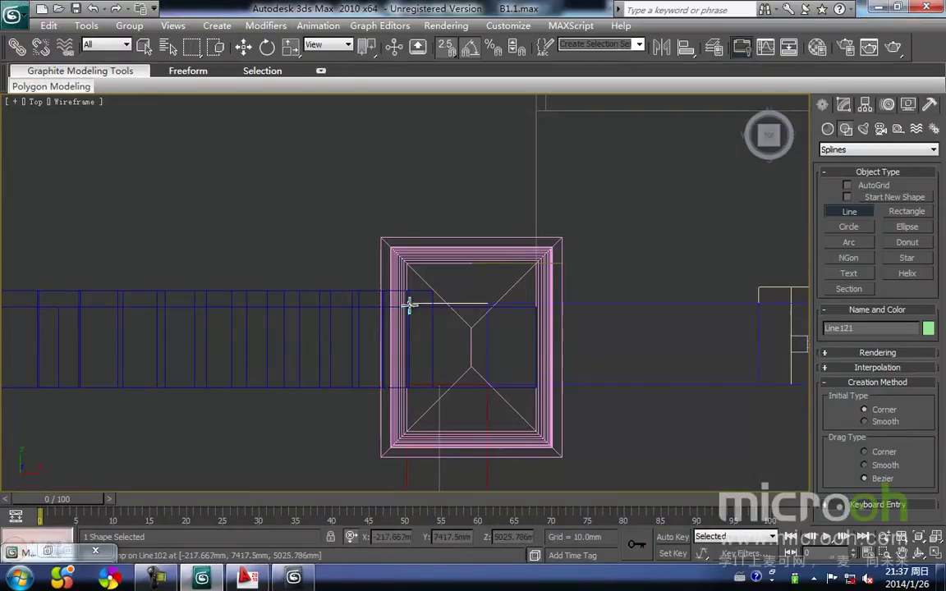
key(i)
scroll(373, 472, down, 3)
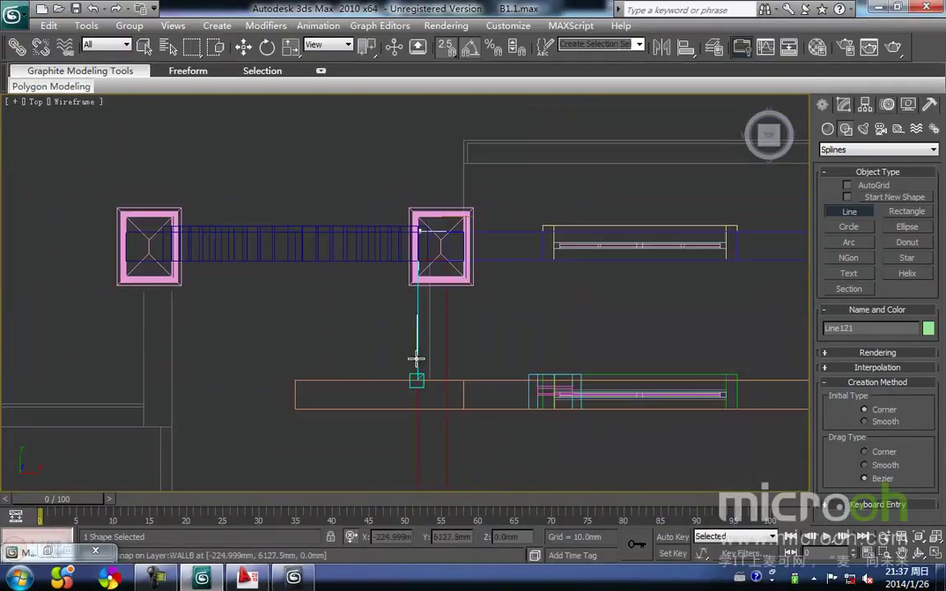
scroll(419, 386, up, 1)
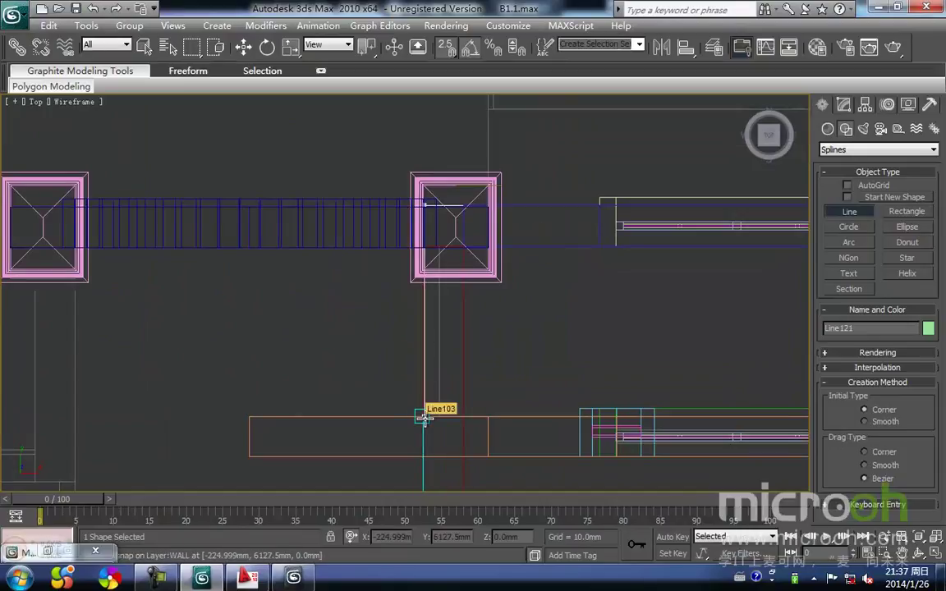
scroll(422, 418, down, 5)
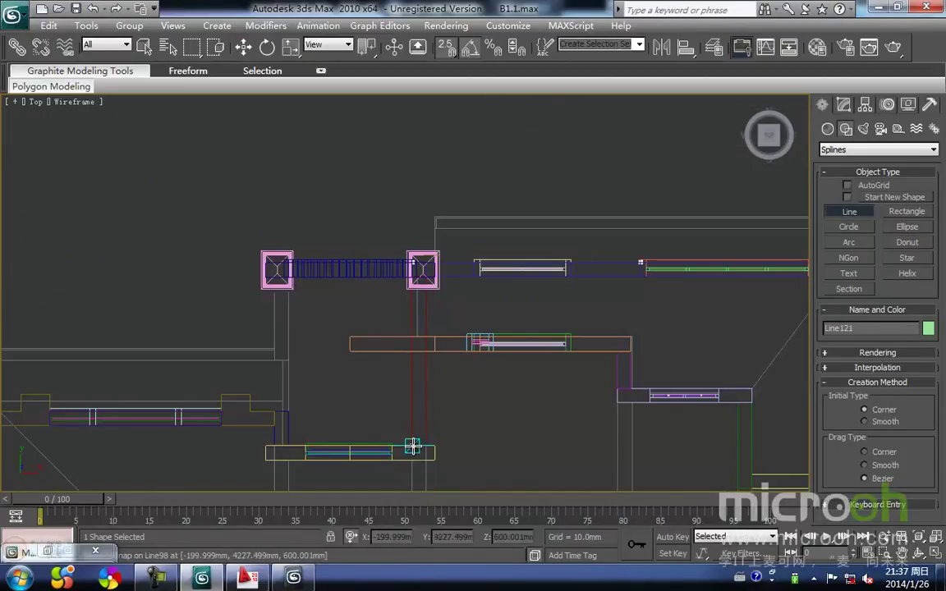
scroll(412, 458, up, 2)
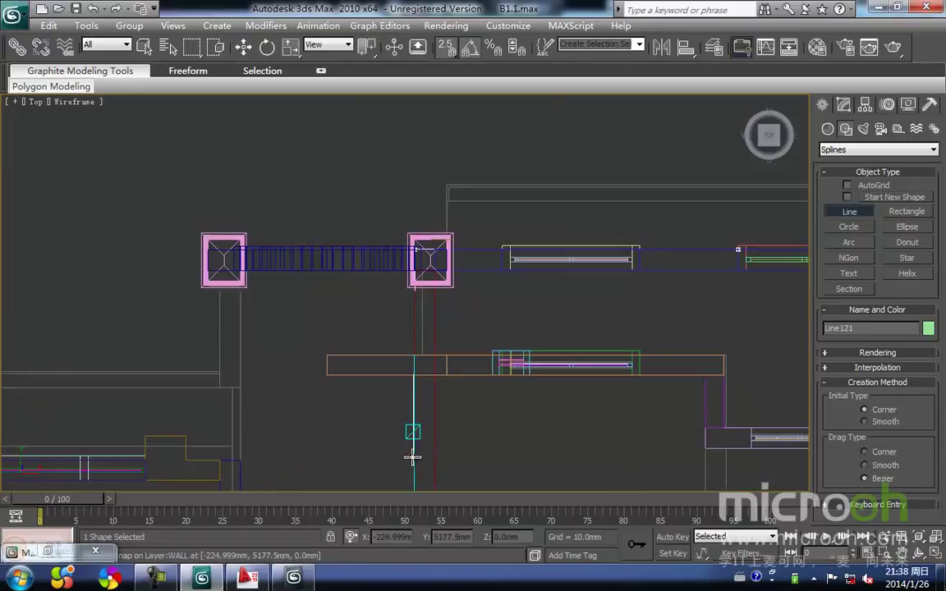
key(i)
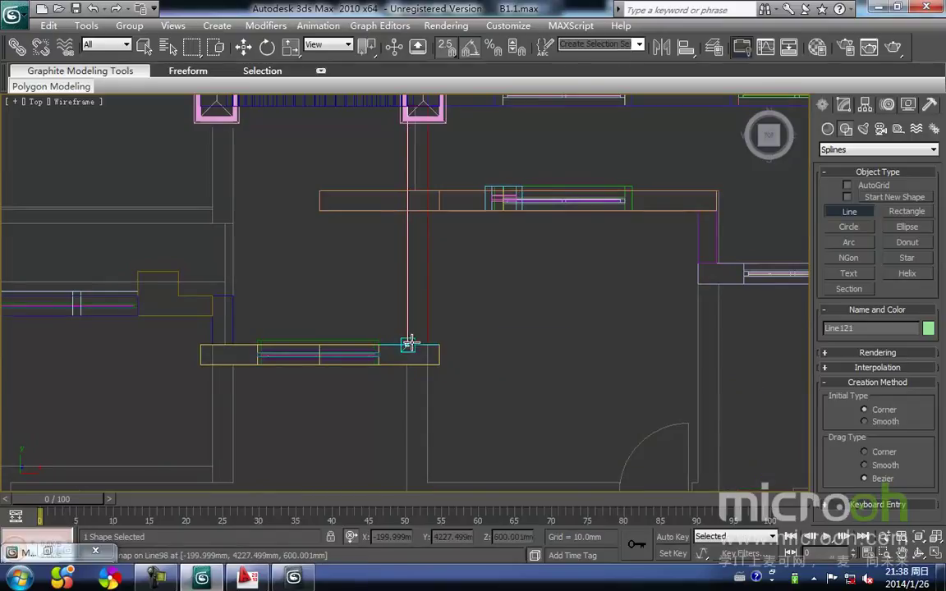
right_click(493, 321)
Select the line's vertices along the entrance side wall and move them horizontally onto that wall's opposite face.
scroll(484, 321, down, 2)
middle_drag(481, 327, 440, 353)
key(1)
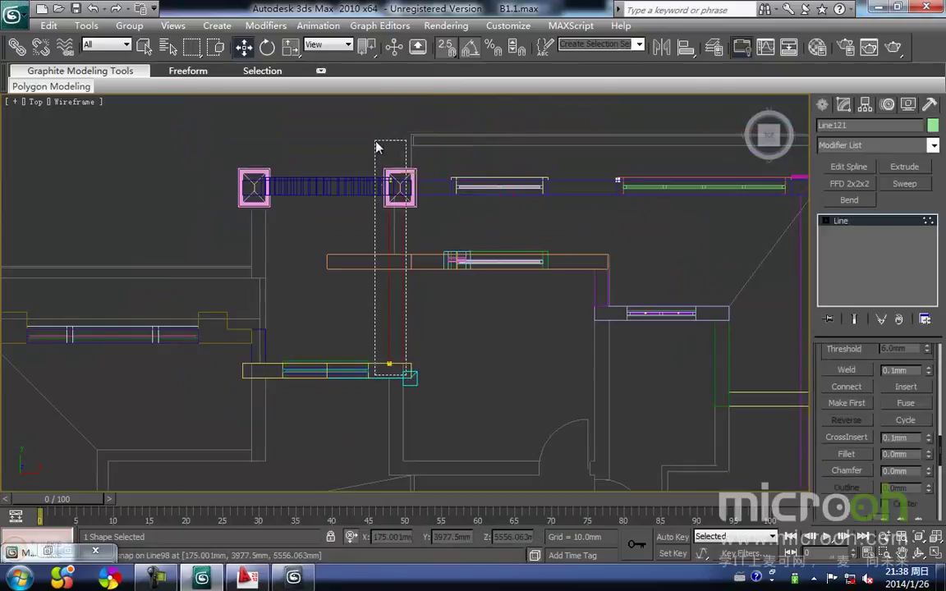
drag(377, 151, 438, 183)
middle_drag(380, 203, 382, 201)
scroll(392, 200, up, 3)
middle_drag(339, 118, 350, 317)
drag(343, 286, 420, 289)
scroll(409, 293, up, 3)
middle_drag(423, 283, 357, 328)
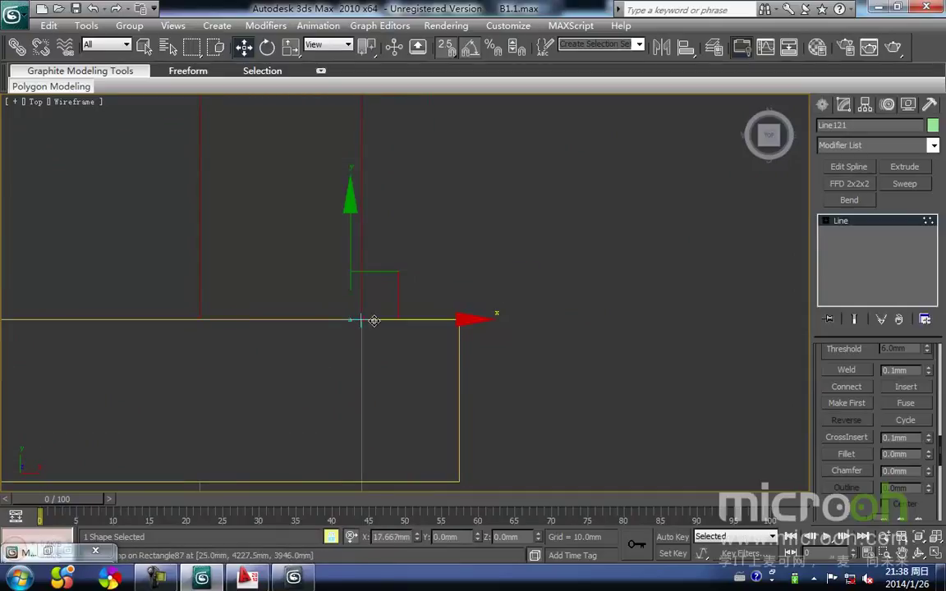
Select the line's two garage wall vertices and move them vertically onto the wall's inner edge.
middle_drag(410, 270, 406, 362)
scroll(406, 361, down, 8)
middle_drag(446, 289, 406, 391)
middle_drag(518, 277, 366, 279)
key(space)
drag(247, 211, 108, 177)
scroll(461, 256, up, 3)
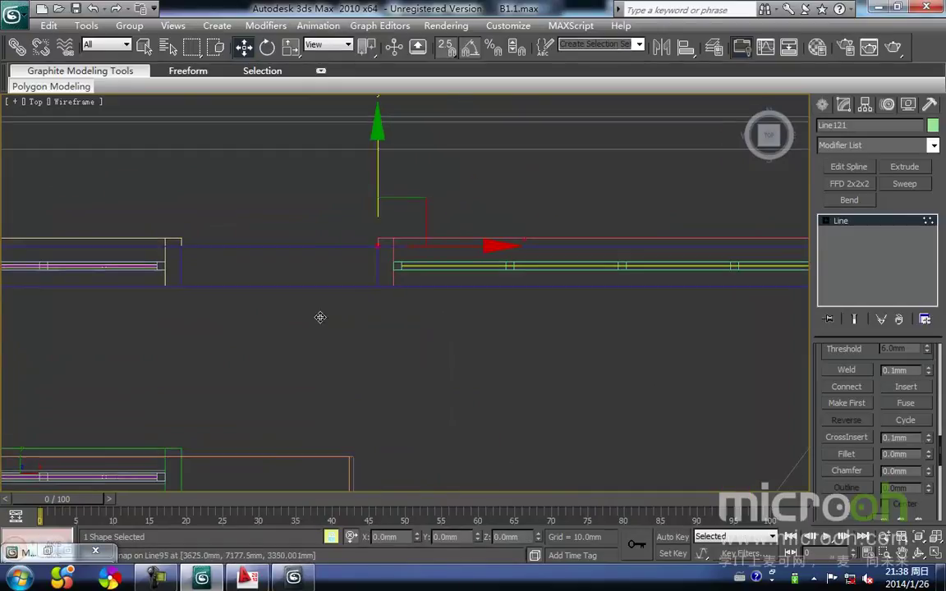
drag(371, 313, 379, 290)
key(space)
With Start New Shape off, add a second spline tracing from the door wall around the near pier to the large window.
middle_drag(359, 329, 414, 293)
scroll(414, 293, down, 4)
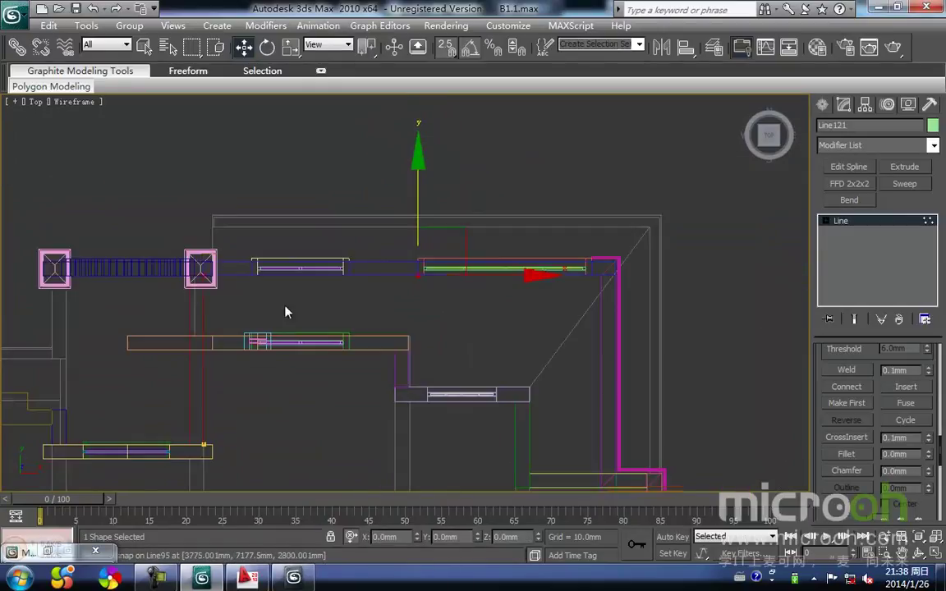
scroll(218, 328, up, 2)
scroll(215, 324, down, 3)
middle_drag(210, 328, 371, 307)
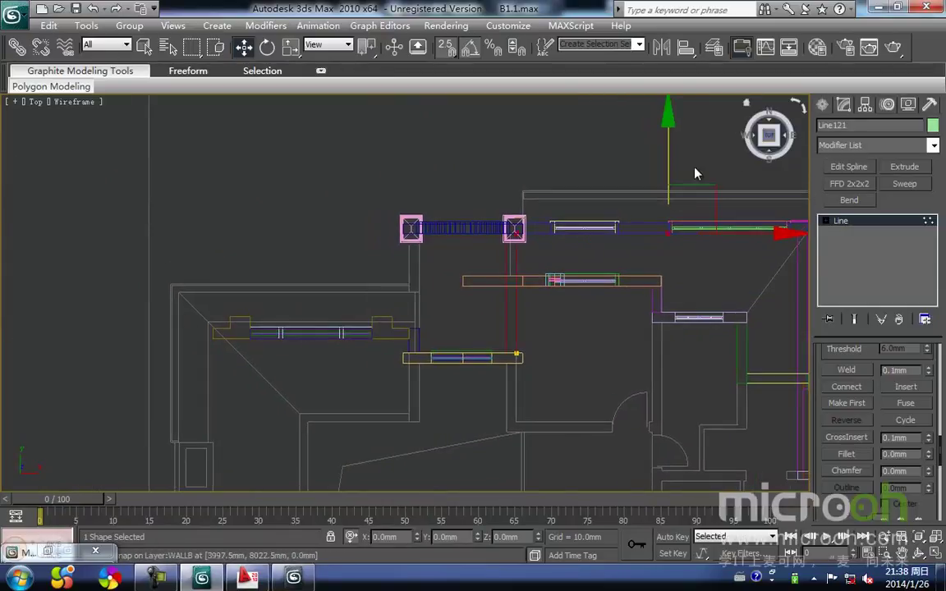
click(822, 104)
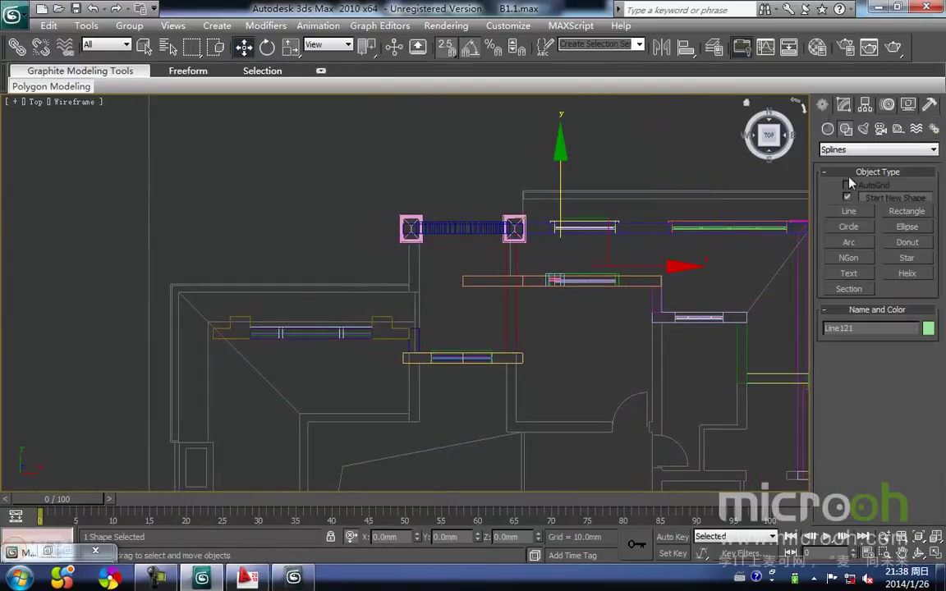
click(848, 214)
scroll(335, 350, up, 1)
middle_drag(336, 350, 270, 338)
scroll(374, 320, up, 1)
scroll(418, 351, up, 1)
mouse_move(418, 350)
middle_down()
mouse_move(423, 374)
mouse_move(416, 354)
middle_up()
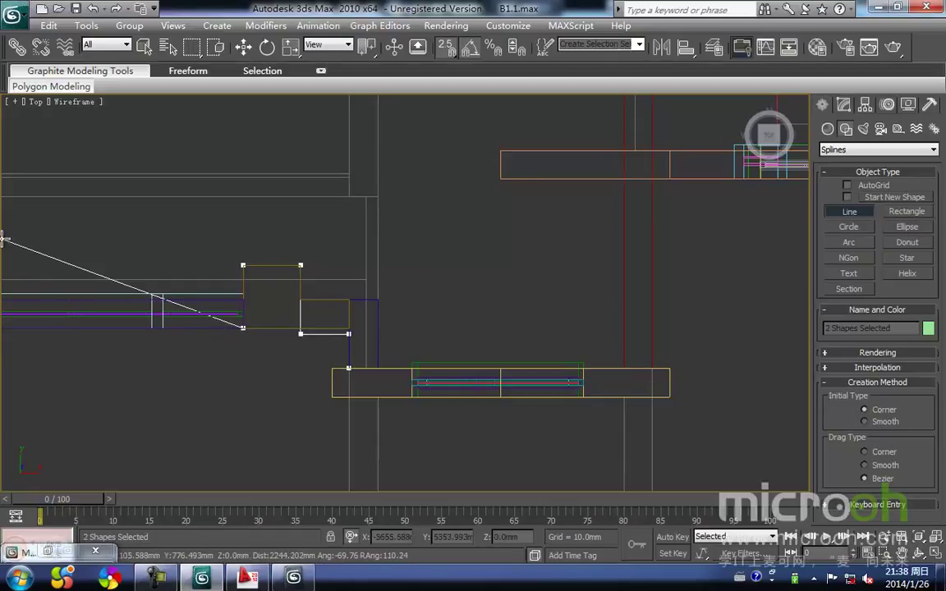
Continue the spline past the large window and around the far pier, ending at the wall's outer corner.
key(i)
scroll(321, 314, down, 2)
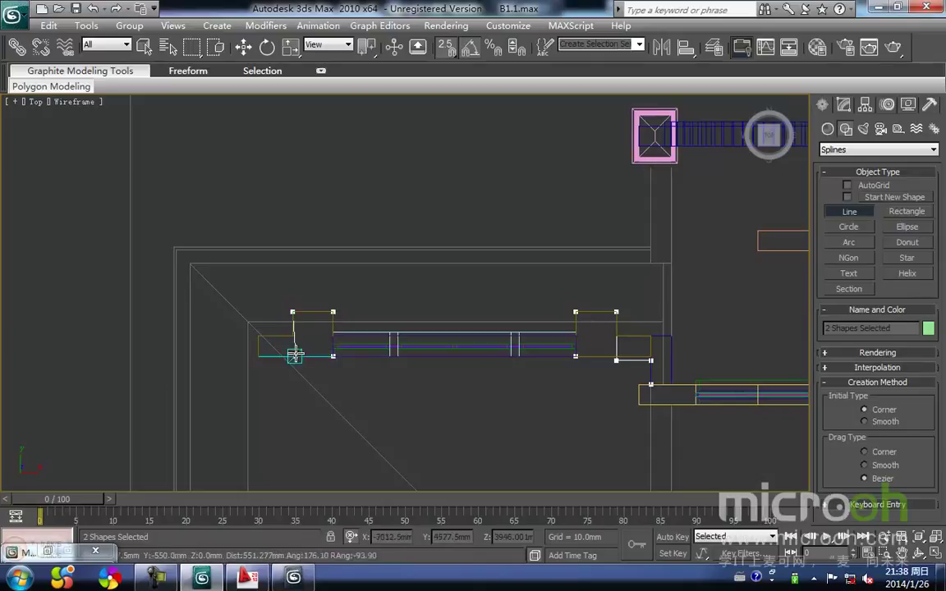
click(259, 356)
right_click(414, 292)
Select the traced front wall line and apply a Sweep modifier to it in the back view.
scroll(403, 353, down, 3)
middle_drag(408, 309, 646, 261)
scroll(360, 384, up, 2)
key(F3)
middle_drag(349, 388, 392, 390)
scroll(319, 409, down, 2)
middle_drag(341, 414, 501, 379)
click(248, 379)
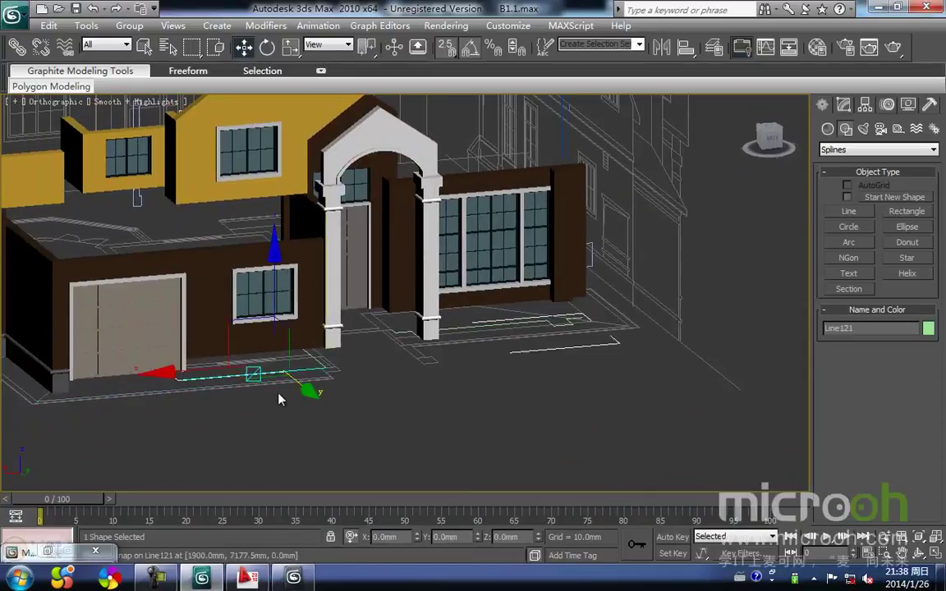
key(f)
key(z)
scroll(359, 395, down, 3)
middle_drag(359, 400, 263, 435)
scroll(351, 411, down, 2)
middle_drag(351, 411, 309, 431)
key(v)
key(k)
key(z)
scroll(391, 431, down, 3)
middle_drag(377, 358, 368, 381)
click(851, 105)
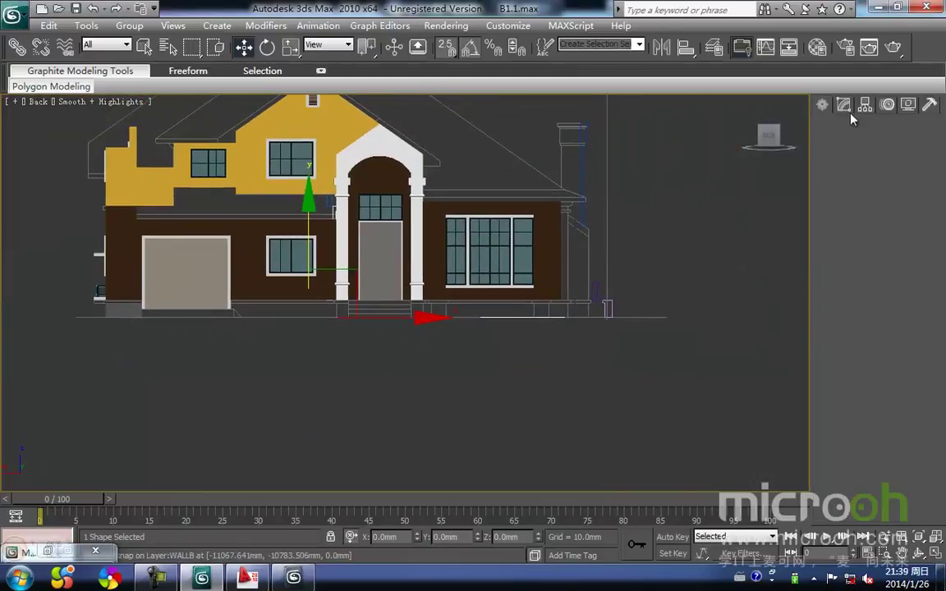
click(905, 183)
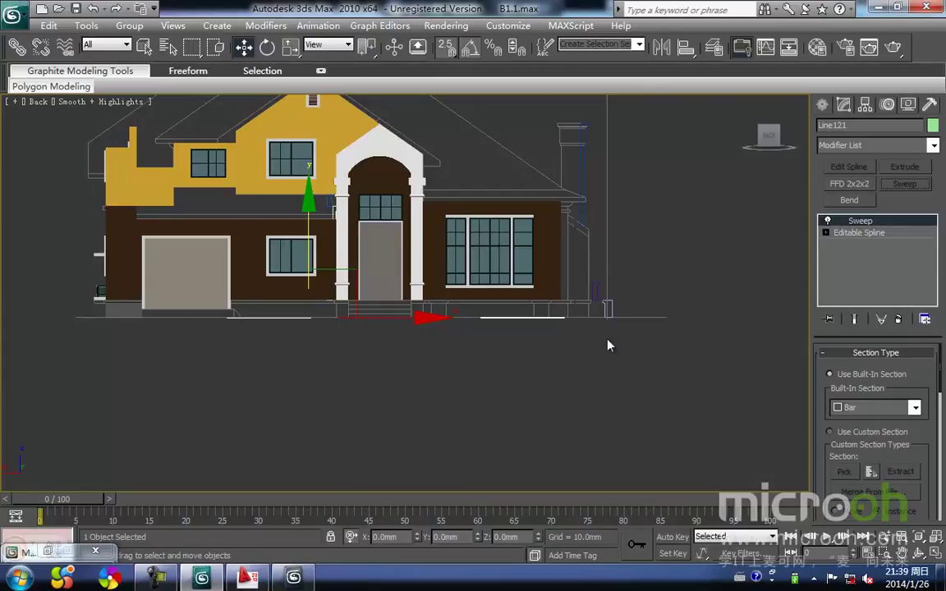
click(604, 313)
middle_drag(477, 338, 512, 329)
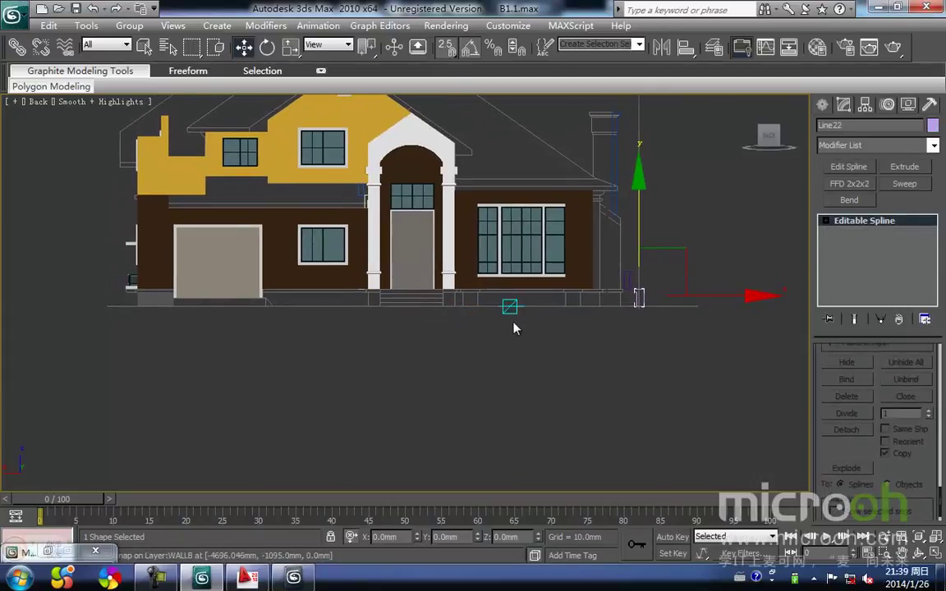
alt+middle_drag(561, 349, 574, 329)
key(ctrl+z)
Set the Sweep to use a custom section and pick the base profile spline standing beside the house.
middle_drag(534, 378, 593, 358)
scroll(567, 369, up, 4)
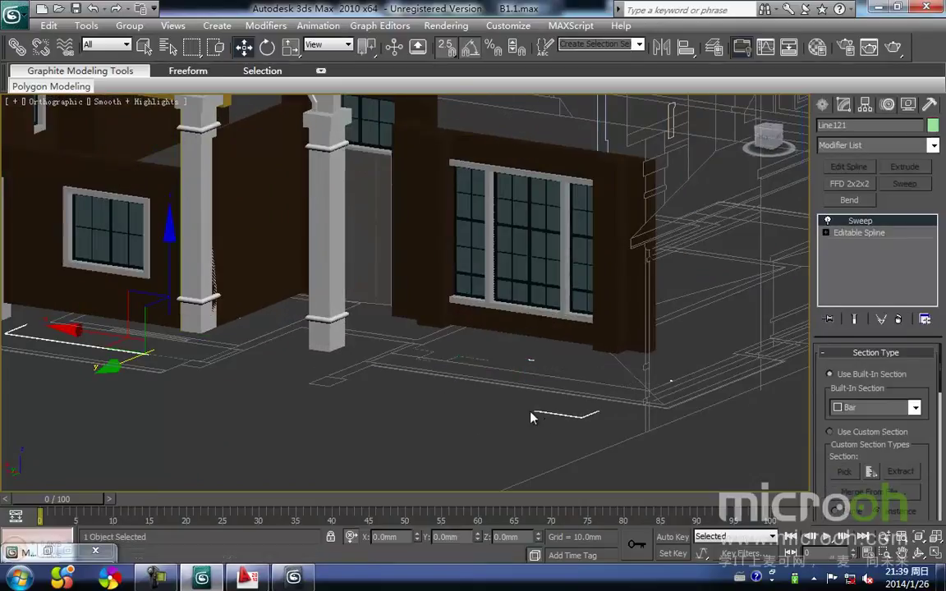
click(579, 419)
drag(564, 370, 562, 368)
middle_drag(644, 390, 589, 377)
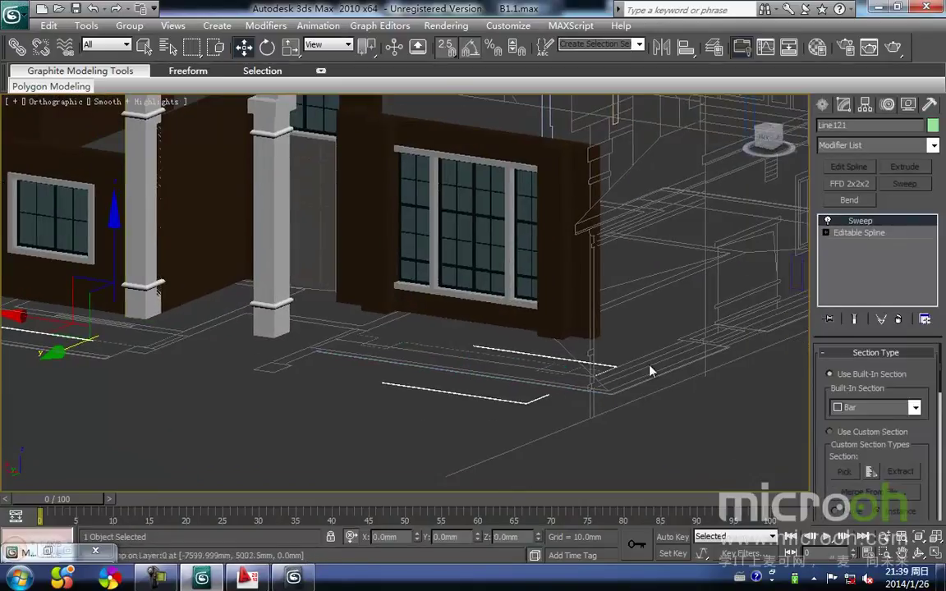
click(829, 434)
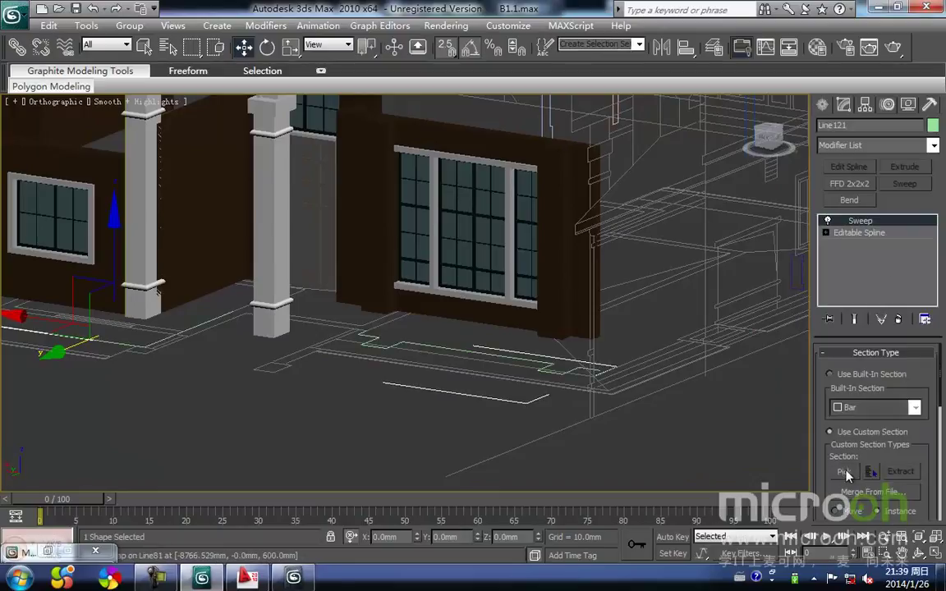
click(846, 473)
middle_drag(536, 332, 393, 329)
click(681, 312)
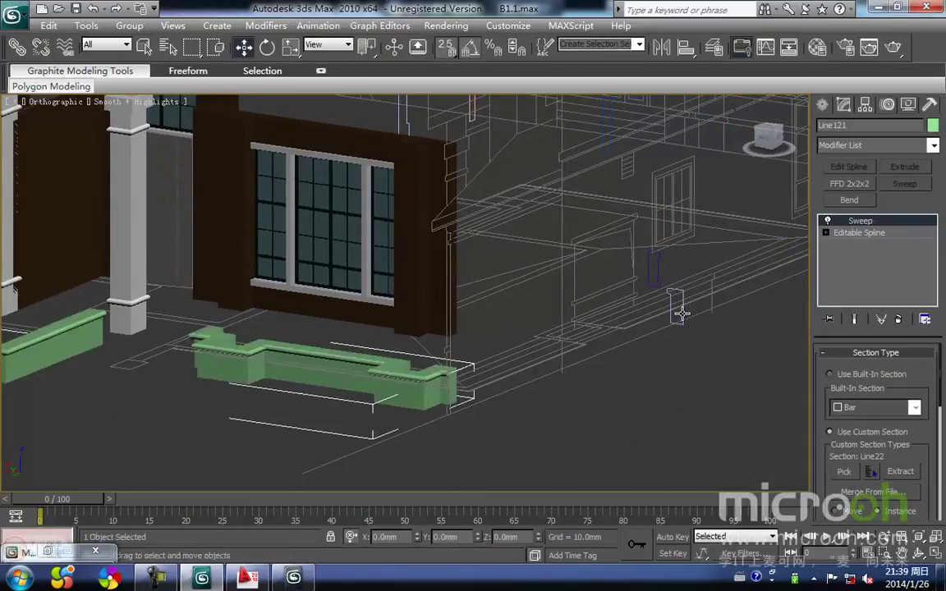
Move the swept base trim straight up, snapping its height to the foot of the house walls.
middle_drag(305, 304, 410, 294)
scroll(473, 283, down, 2)
key(f)
scroll(376, 297, down, 8)
middle_drag(366, 333, 428, 302)
key(F3)
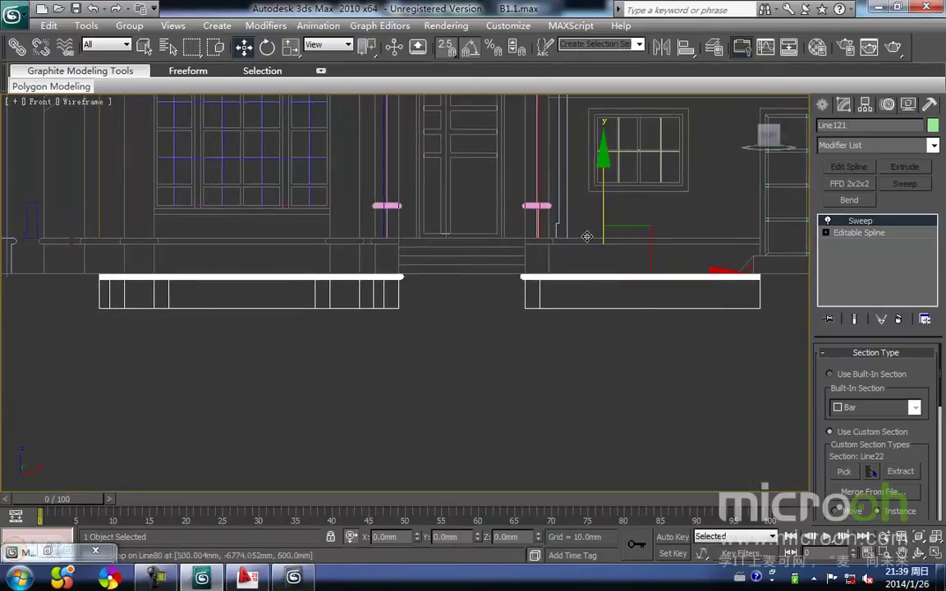
drag(609, 213, 604, 199)
key(k)
middle_drag(402, 231, 464, 295)
scroll(455, 271, up, 3)
key(space)
drag(500, 227, 418, 251)
key(space)
Examine the fit of the raised base trim along the side wall and around the large window's piers.
middle_drag(257, 270, 518, 275)
mouse_move(240, 293)
middle_down()
mouse_move(465, 291)
mouse_move(419, 340)
mouse_move(355, 273)
middle_up()
scroll(432, 289, down, 2)
key(F3)
scroll(405, 296, down, 4)
scroll(420, 338, up, 4)
scroll(419, 338, down, 2)
middle_drag(463, 280, 329, 277)
mouse_move(463, 311)
alt+middle_down()
mouse_move(470, 355)
mouse_move(446, 380)
alt+middle_up()
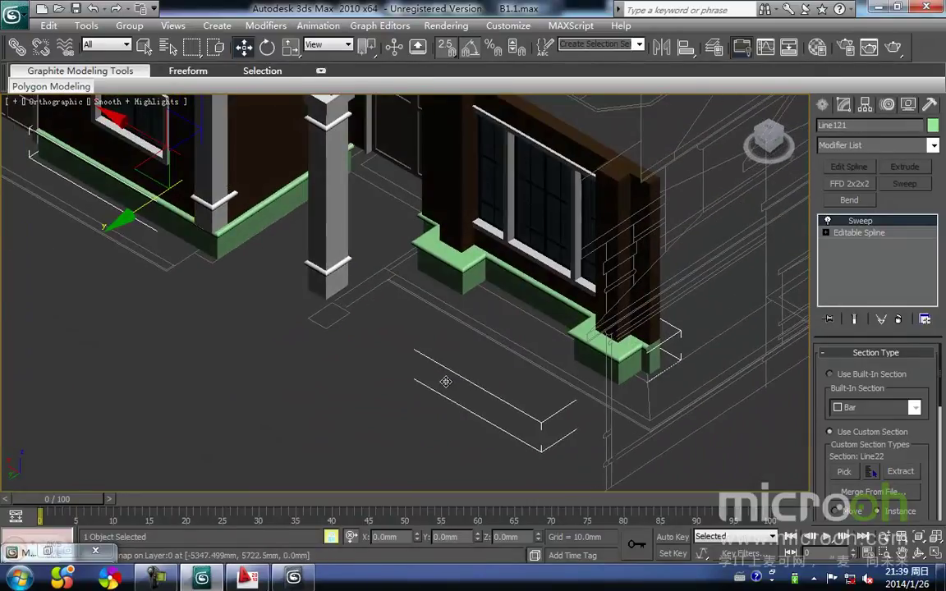
middle_drag(517, 363, 283, 334)
alt+middle_drag(394, 340, 360, 330)
middle_drag(192, 297, 290, 357)
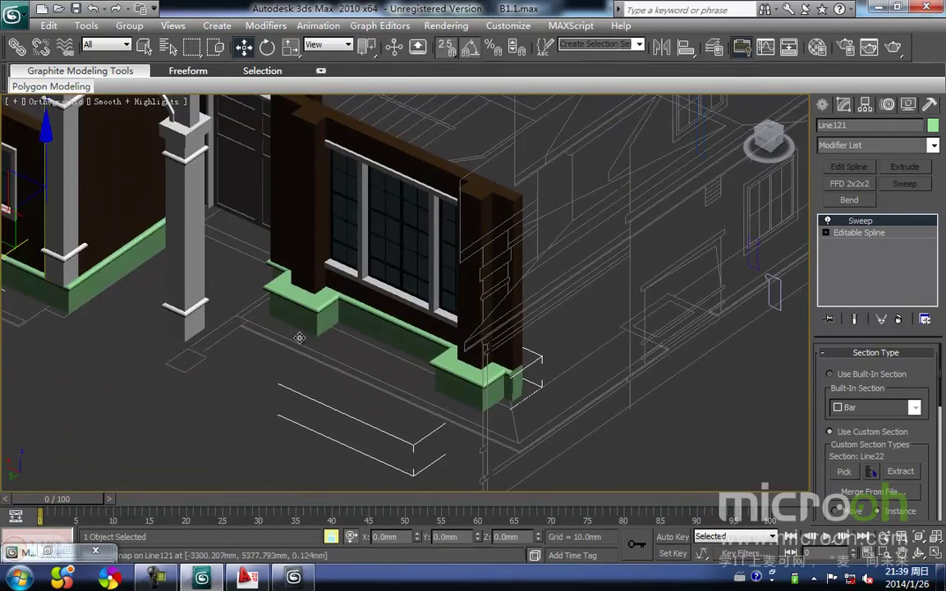
mouse_move(345, 321)
alt+middle_down()
mouse_move(308, 323)
mouse_move(386, 318)
mouse_move(306, 308)
mouse_move(352, 304)
mouse_move(348, 325)
alt+middle_up()
At segment level of the trim's path spline, delete the segments that wrap the pier between the door and the large window.
key(F3)
key(space)
click(325, 359)
click(317, 303)
key(t)
middle_drag(342, 311, 429, 285)
scroll(429, 285, up, 2)
scroll(381, 357, up, 3)
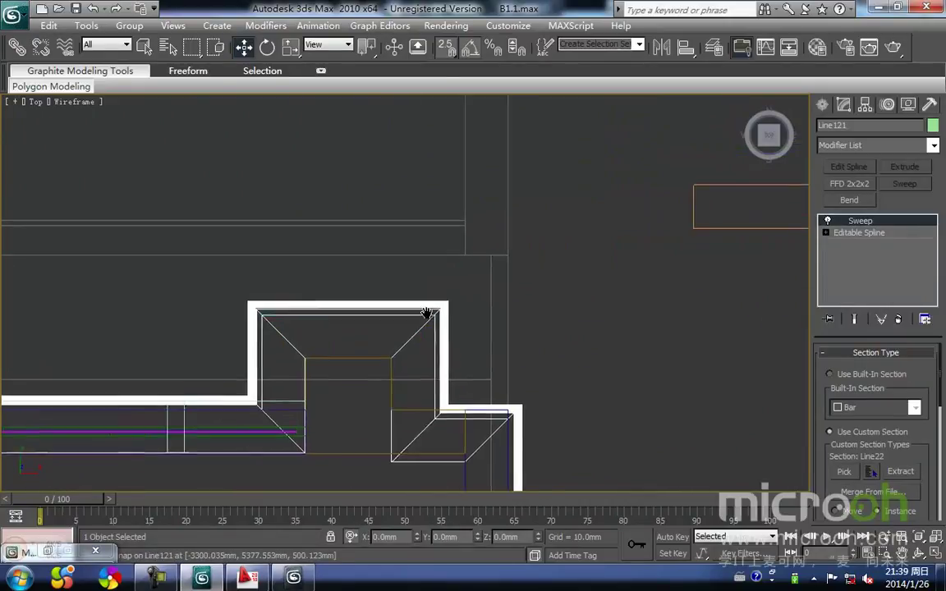
middle_drag(335, 330, 442, 308)
click(826, 232)
middle_drag(346, 380, 367, 374)
scroll(368, 375, up, 2)
scroll(453, 339, down, 2)
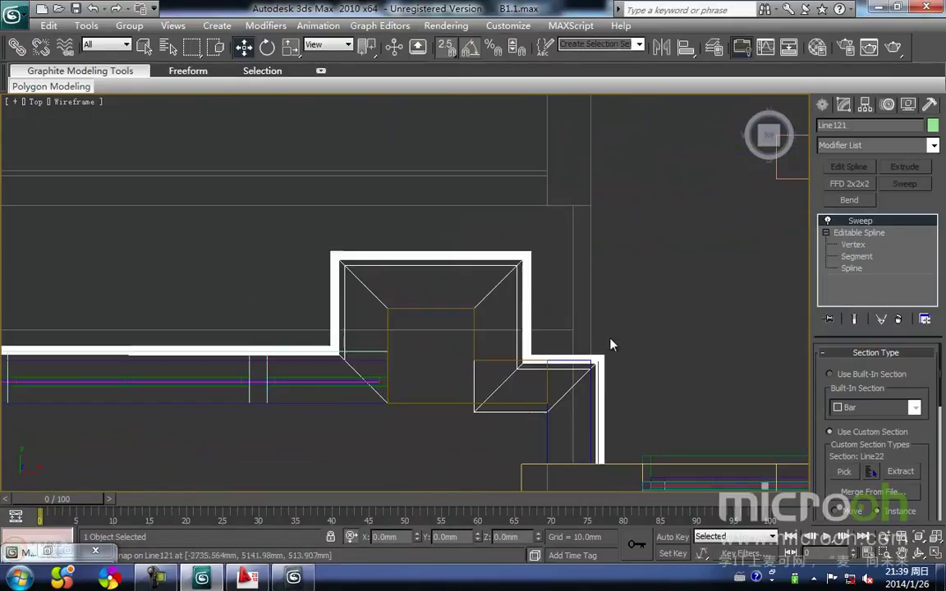
click(854, 257)
middle_drag(513, 289, 580, 280)
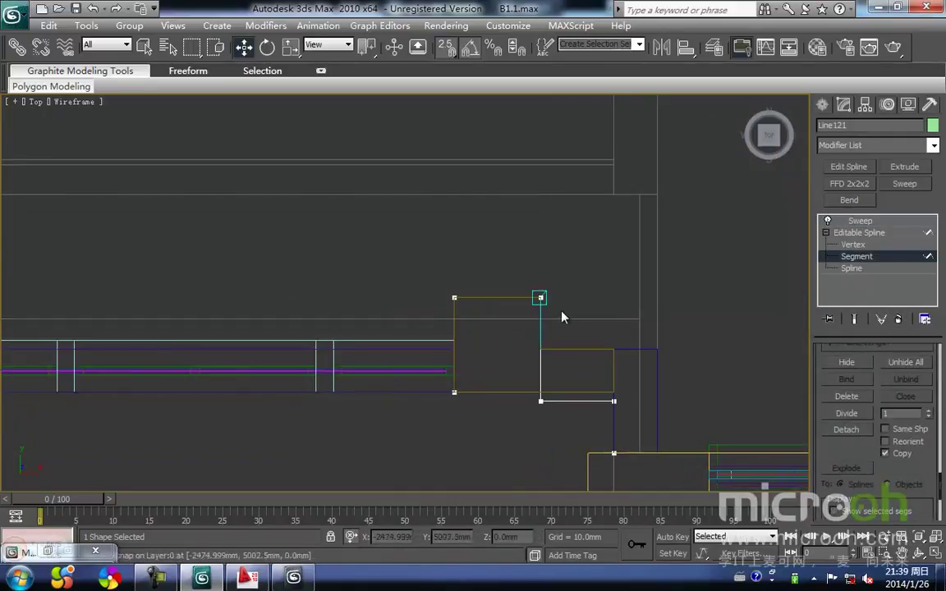
drag(580, 322, 426, 263)
middle_drag(426, 267, 354, 212)
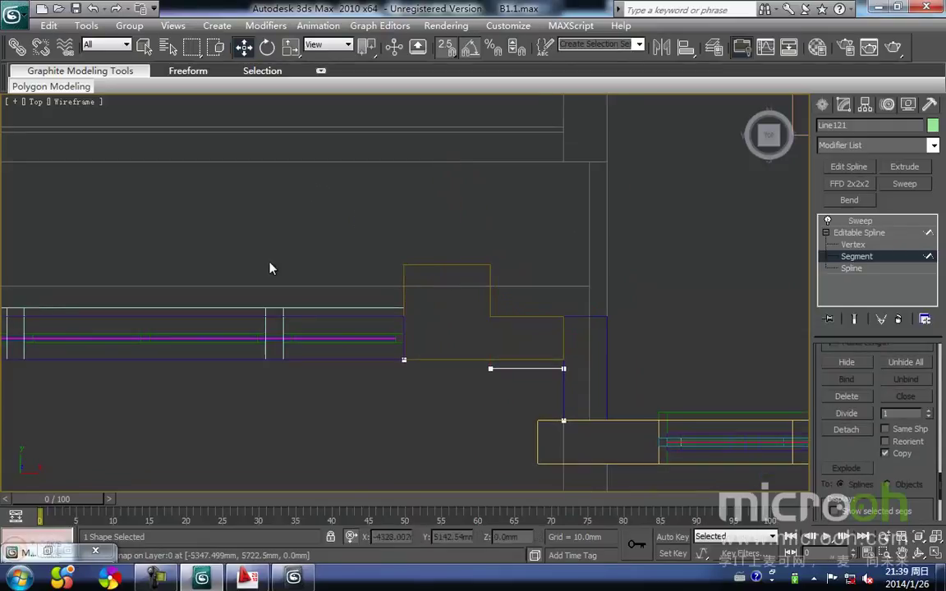
Delete the path segments around the pier at the far end of the large window and return to the Sweep level.
middle_drag(284, 269, 569, 294)
scroll(568, 294, down, 1)
middle_drag(296, 310, 418, 316)
scroll(418, 316, up, 1)
drag(235, 242, 255, 244)
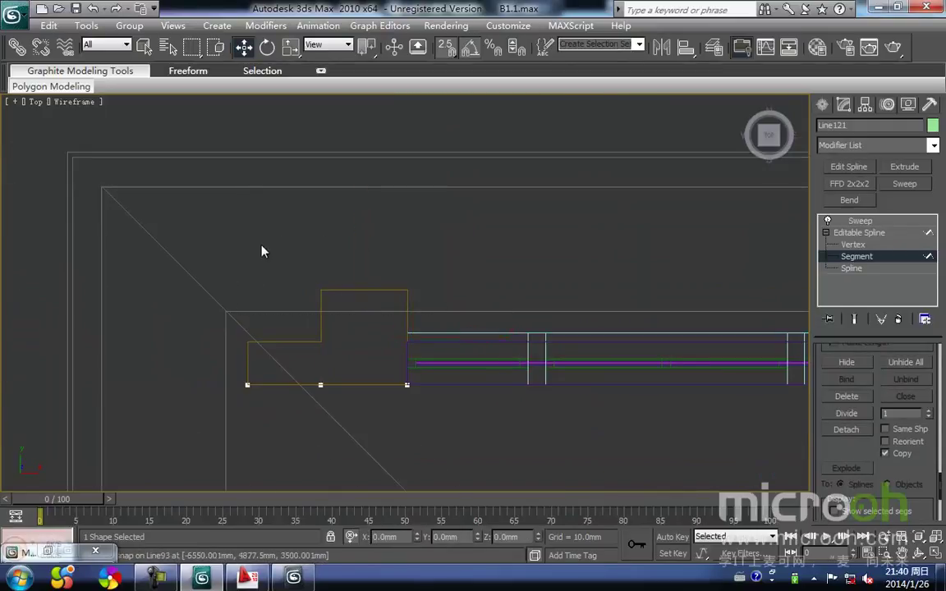
drag(389, 353, 388, 351)
key(Delete)
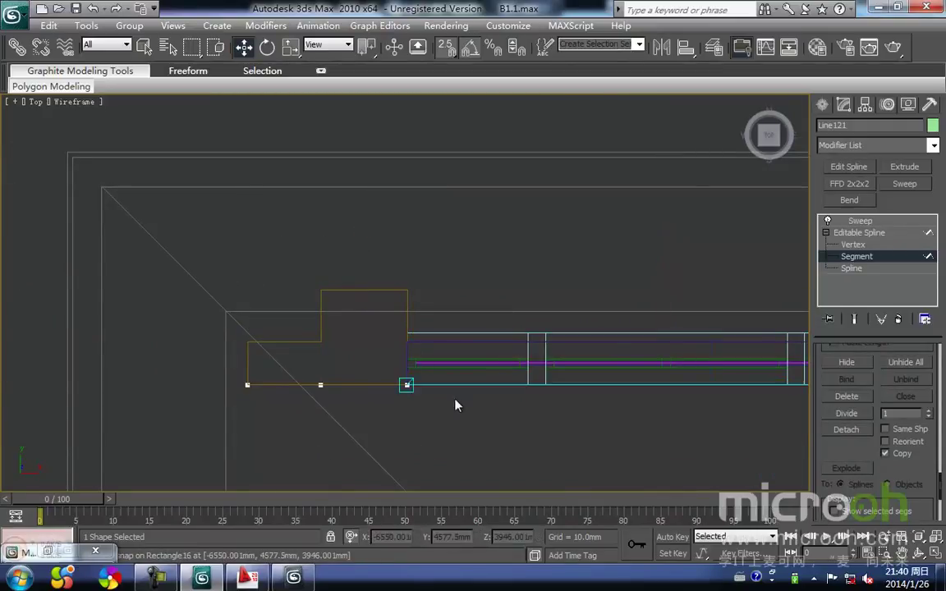
click(847, 257)
click(851, 222)
Assign the 灰色拉毛条砖 material to the swept base trim and deselect it.
middle_drag(510, 291, 432, 310)
key(F3)
scroll(432, 311, down, 5)
mouse_move(396, 374)
alt+middle_down()
mouse_move(436, 366)
mouse_move(542, 299)
mouse_move(657, 288)
alt+middle_up()
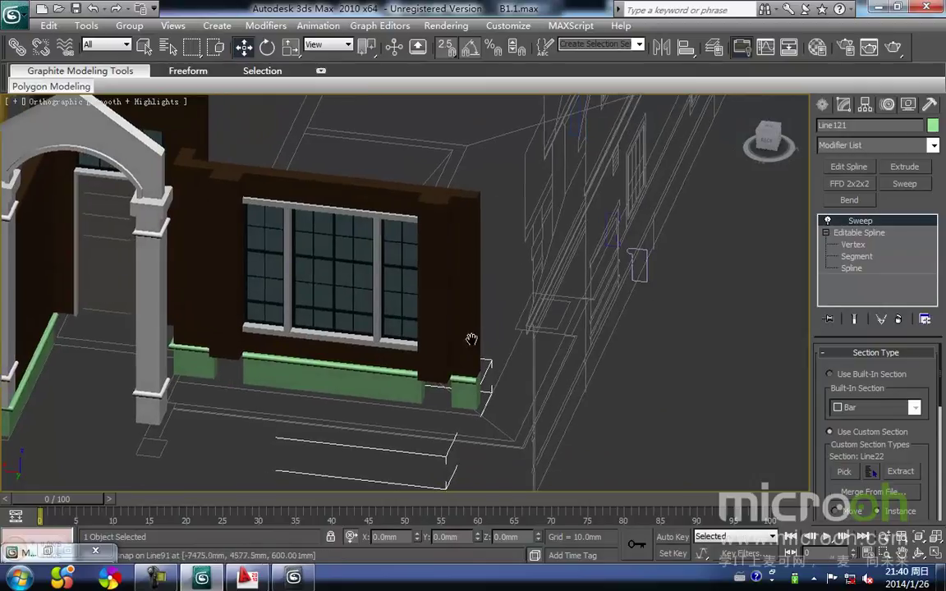
scroll(477, 344, down, 4)
mouse_move(361, 306)
alt+middle_down()
mouse_move(409, 303)
mouse_move(378, 309)
alt+middle_up()
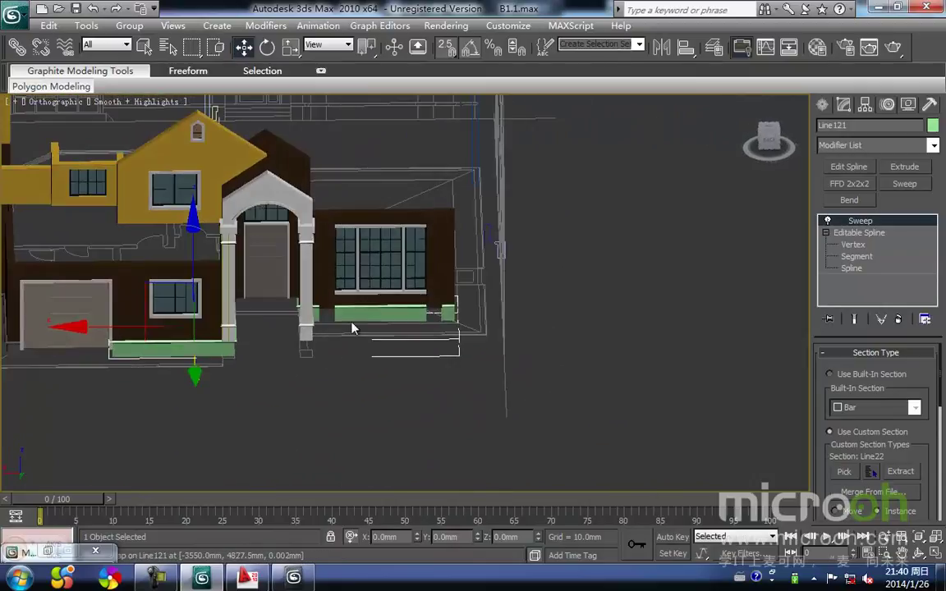
middle_drag(286, 380, 306, 365)
key(m)
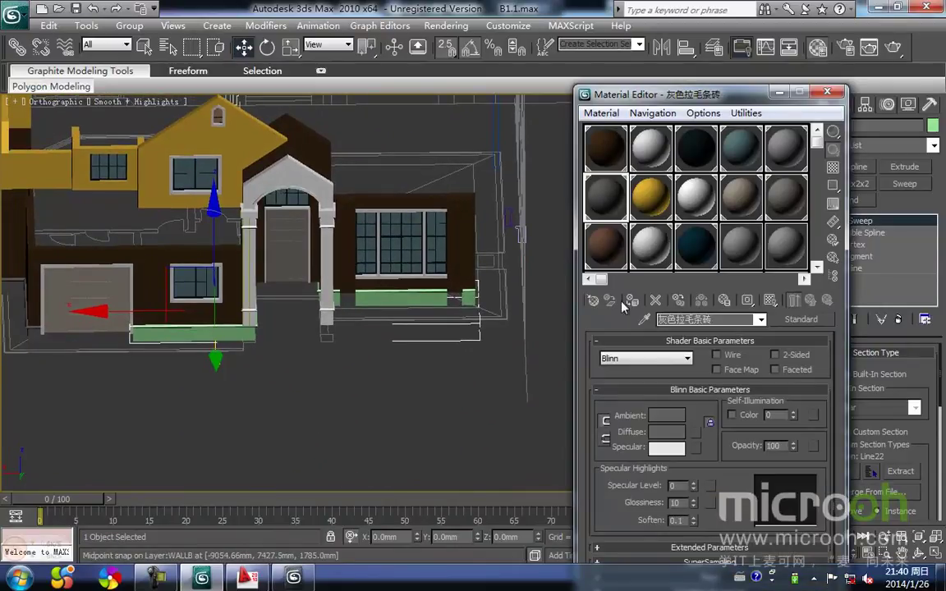
click(632, 304)
click(438, 415)
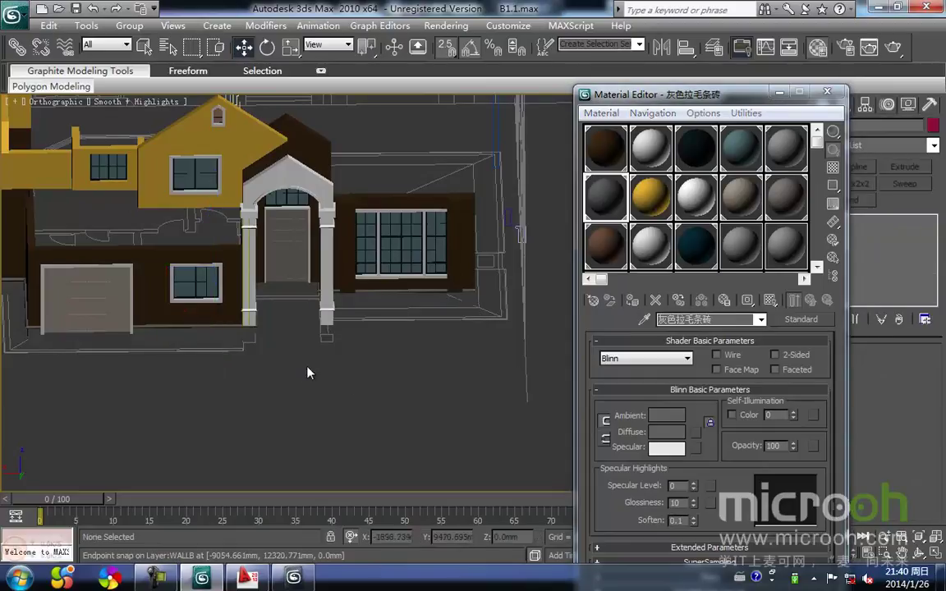
Close the Material Editor and examine the base trim and walls around the porch columns.
mouse_move(319, 372)
alt+middle_down()
mouse_move(255, 363)
mouse_move(279, 353)
mouse_move(380, 353)
mouse_move(285, 357)
alt+middle_up()
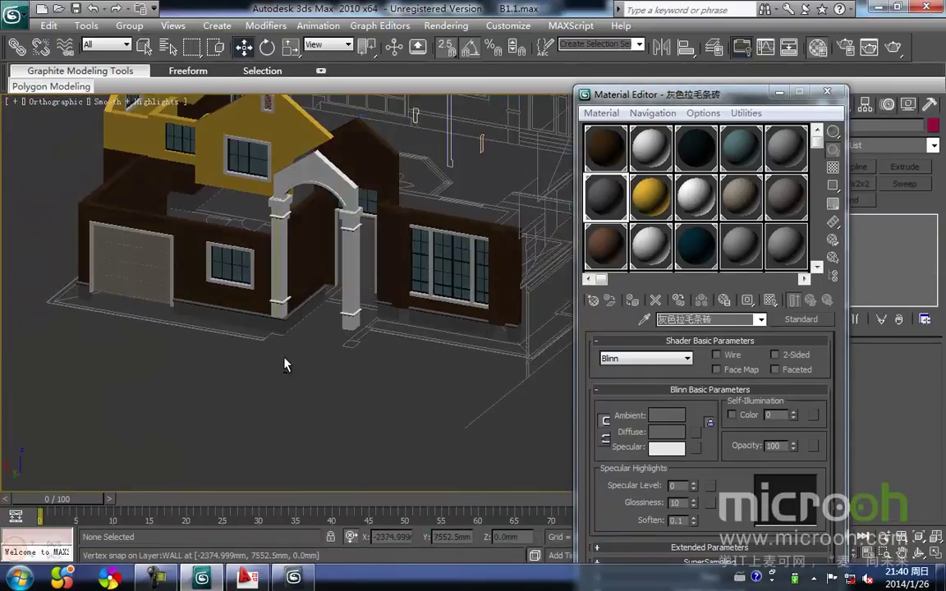
scroll(415, 321, up, 4)
middle_drag(435, 328, 314, 342)
scroll(316, 342, down, 4)
alt+middle_drag(411, 382, 335, 370)
scroll(386, 371, up, 4)
scroll(303, 293, up, 2)
middle_drag(302, 293, 255, 313)
click(826, 92)
alt+middle_drag(294, 344, 323, 366)
middle_drag(239, 315, 416, 465)
alt+middle_drag(403, 411, 391, 412)
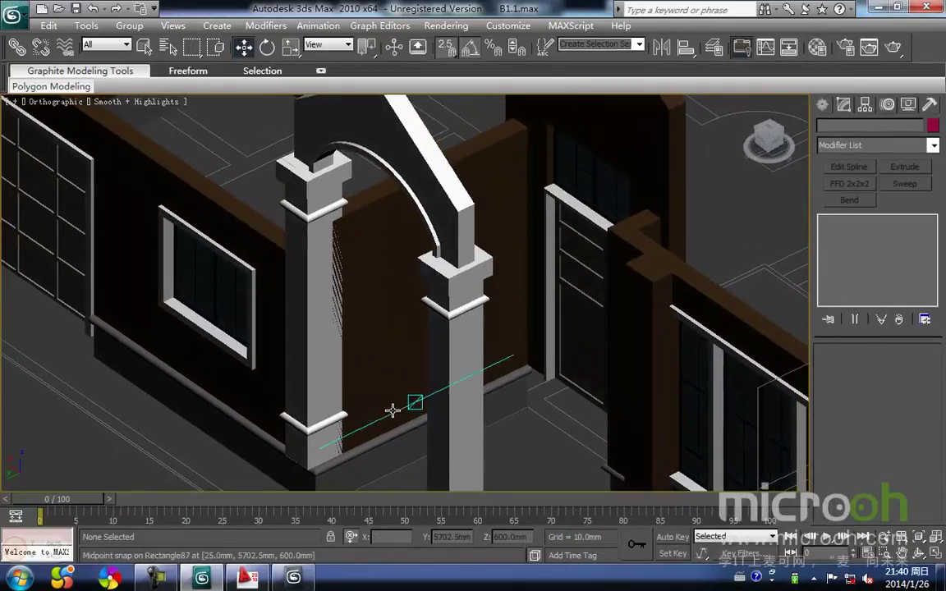
Isolate the porch column and the brown side wall behind it, and select only the wall in the left view.
click(319, 281)
ctrl+click(379, 252)
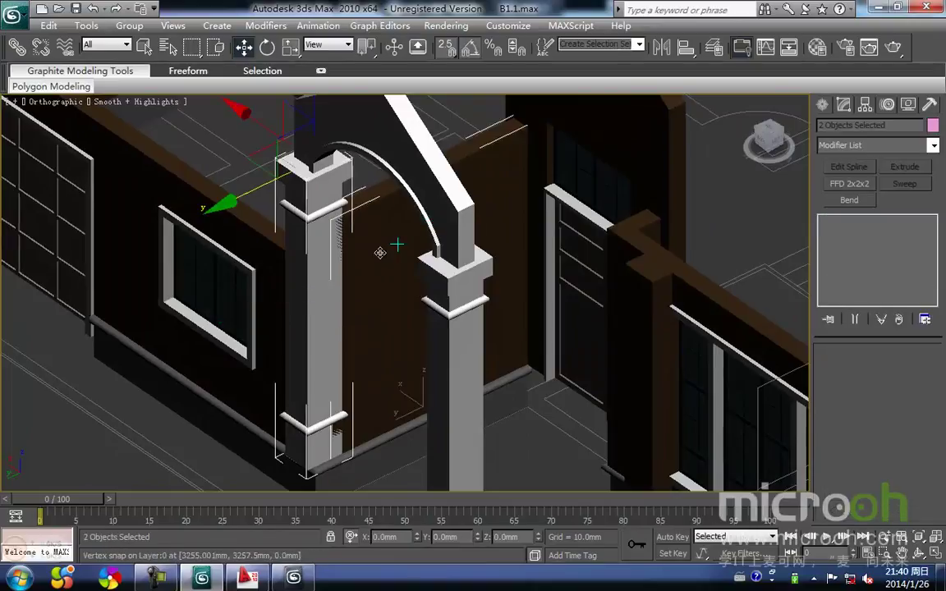
key(alt+q)
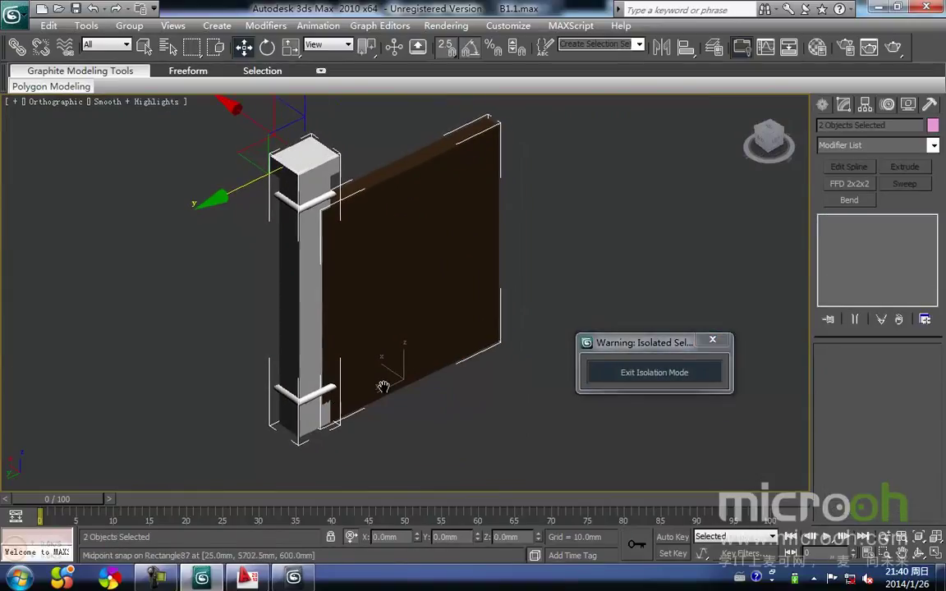
key(l)
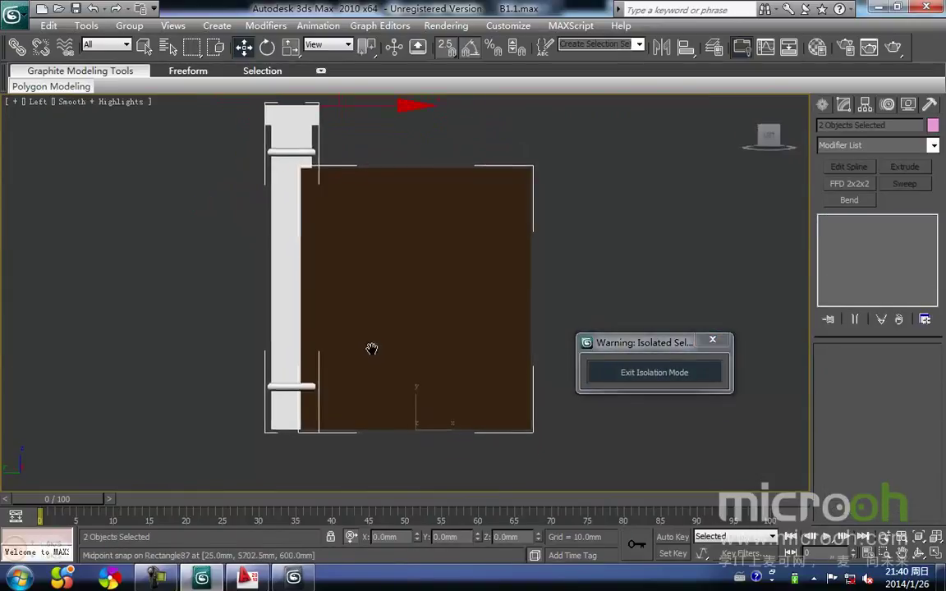
click(396, 463)
click(407, 422)
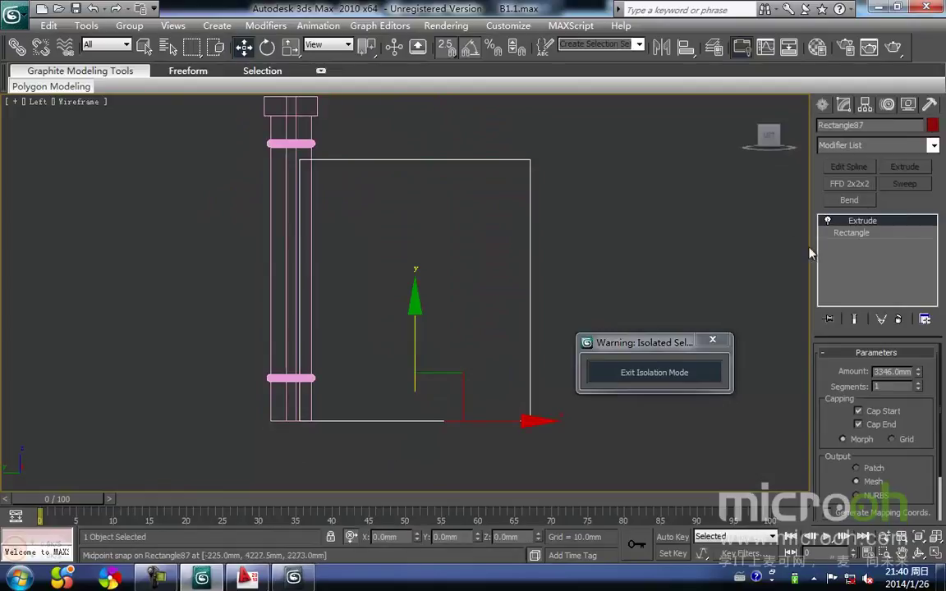
Add an Edit Spline modifier beneath the wall's Extrude and snap its column-end vertices to the column's wall-side face.
click(854, 234)
click(848, 167)
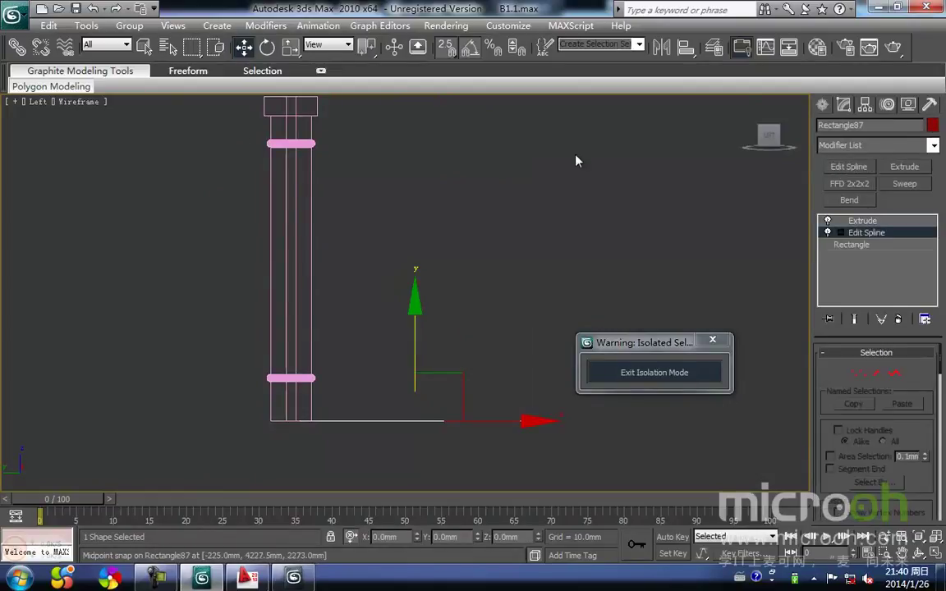
click(859, 376)
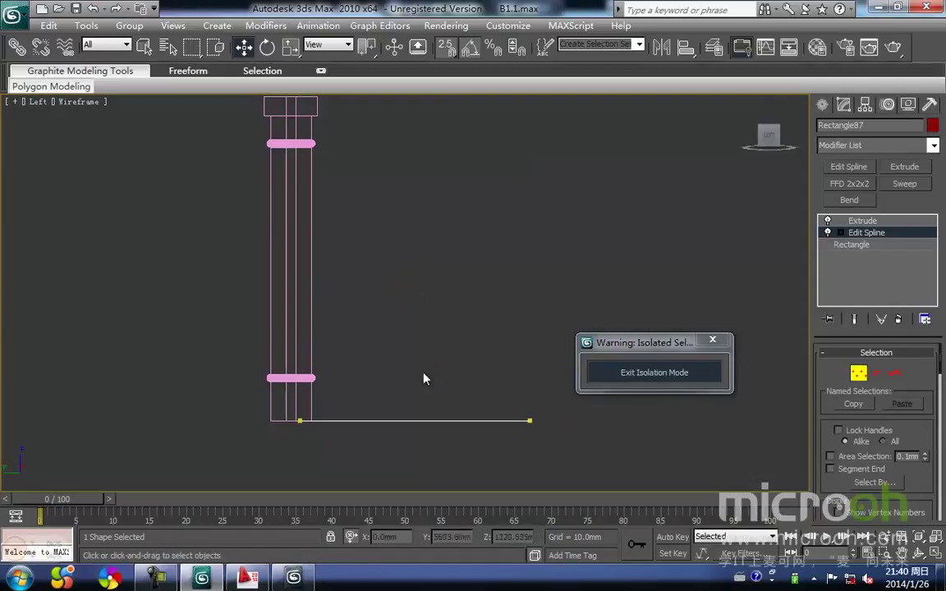
middle_drag(433, 382, 543, 351)
scroll(543, 351, up, 2)
drag(333, 374, 332, 368)
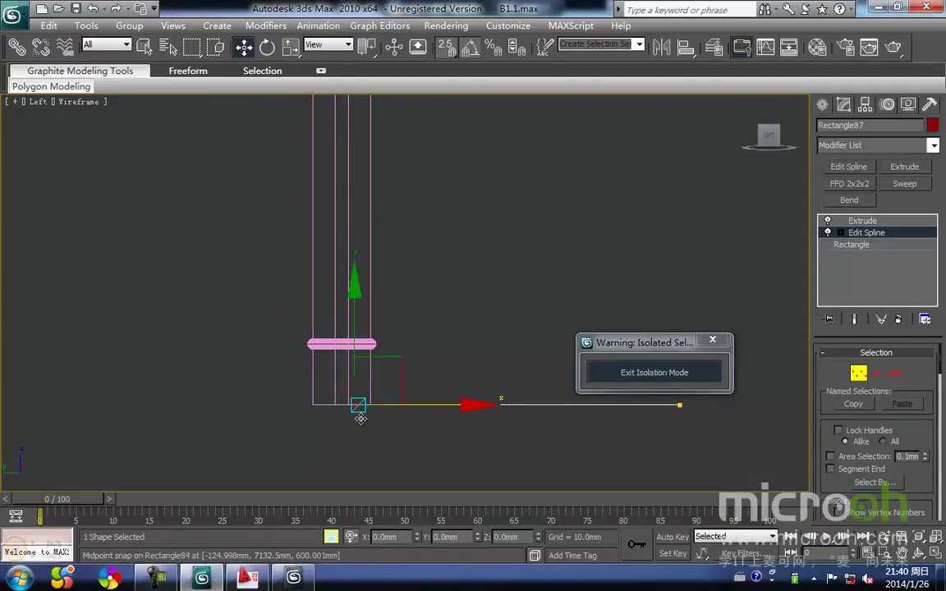
drag(373, 418, 373, 416)
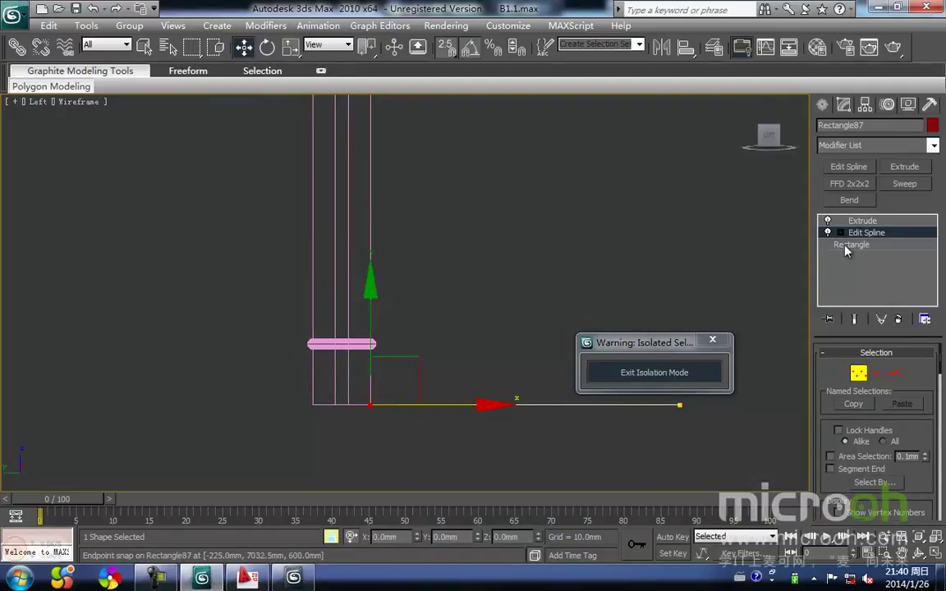
click(856, 235)
click(858, 221)
Exit isolation mode and clear the selection to bring back the whole house.
scroll(462, 247, down, 3)
middle_drag(468, 281, 420, 334)
key(F3)
scroll(421, 335, down, 4)
alt+middle_drag(454, 365, 533, 391)
click(659, 372)
middle_drag(487, 362, 499, 345)
scroll(388, 312, up, 3)
middle_drag(387, 312, 403, 226)
scroll(398, 238, up, 2)
key(space)
click(375, 317)
Examine the gaps in the base trim beneath the large window's two piers in shaded and wireframe display.
middle_drag(335, 302, 353, 330)
scroll(248, 285, up, 2)
middle_drag(386, 290, 385, 263)
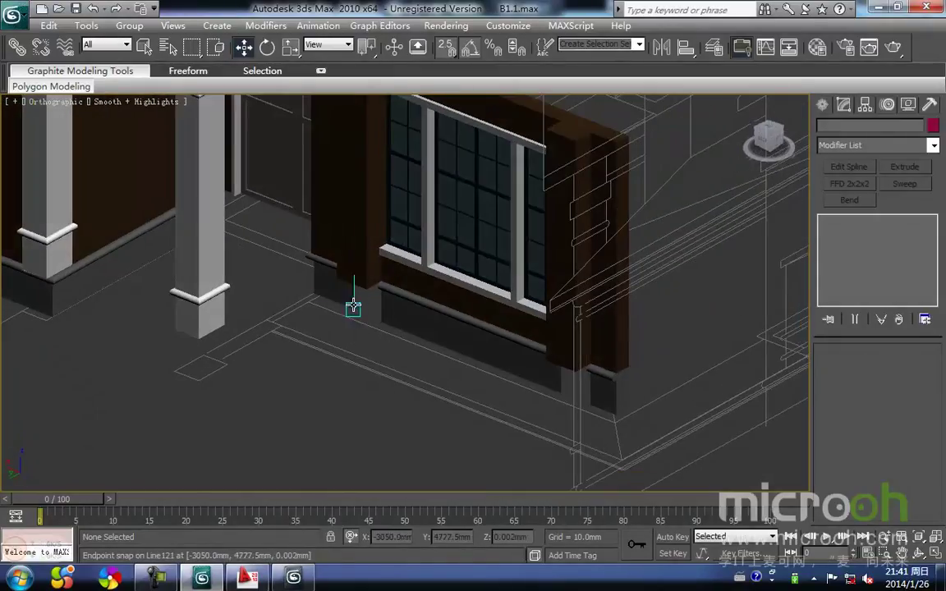
key(F3)
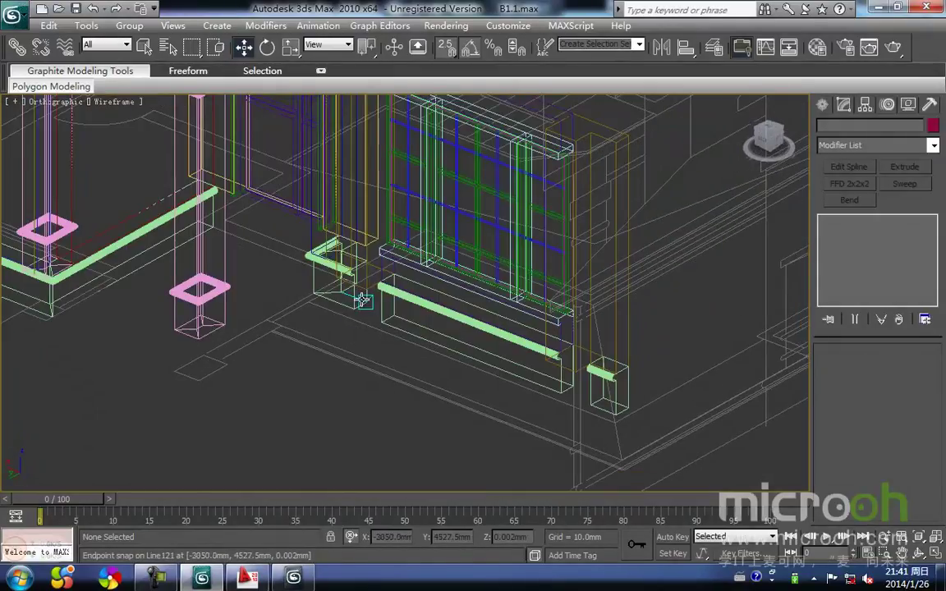
key(F3)
scroll(362, 300, down, 3)
alt+middle_drag(411, 367, 374, 372)
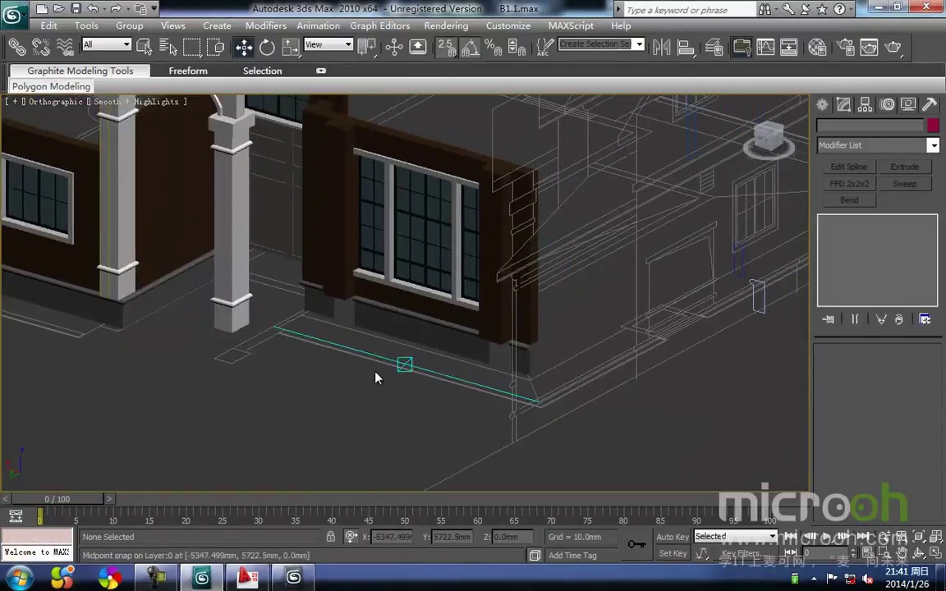
key(F3)
scroll(360, 295, up, 3)
alt+middle_drag(362, 299, 410, 329)
Draw a 550 by 500 mm rectangle in the top view, snapped to the corners of the pier nearest the door.
key(t)
key(z)
scroll(381, 235, up, 4)
scroll(319, 161, up, 4)
middle_drag(321, 159, 378, 409)
scroll(374, 304, up, 2)
scroll(322, 321, up, 2)
middle_drag(322, 321, 310, 387)
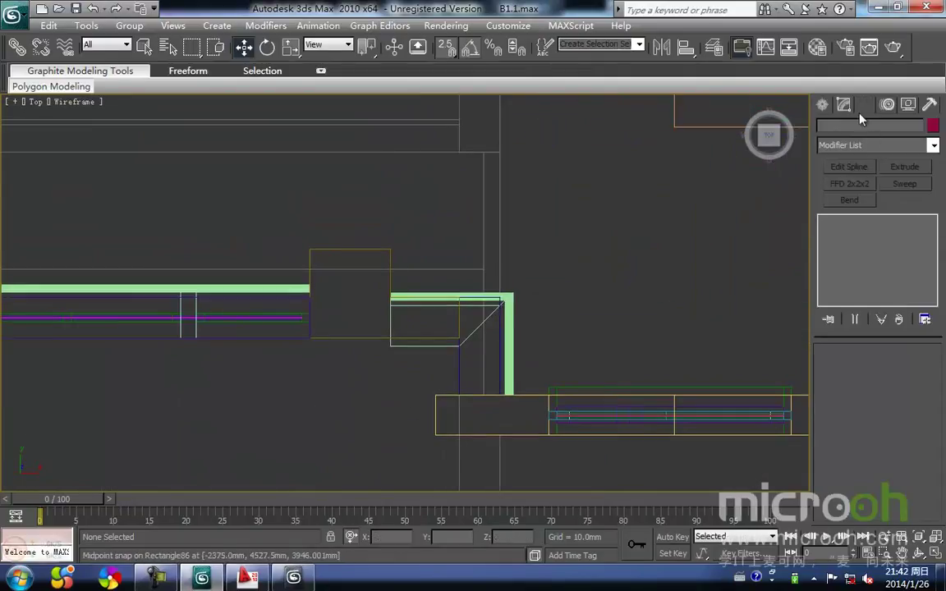
click(824, 106)
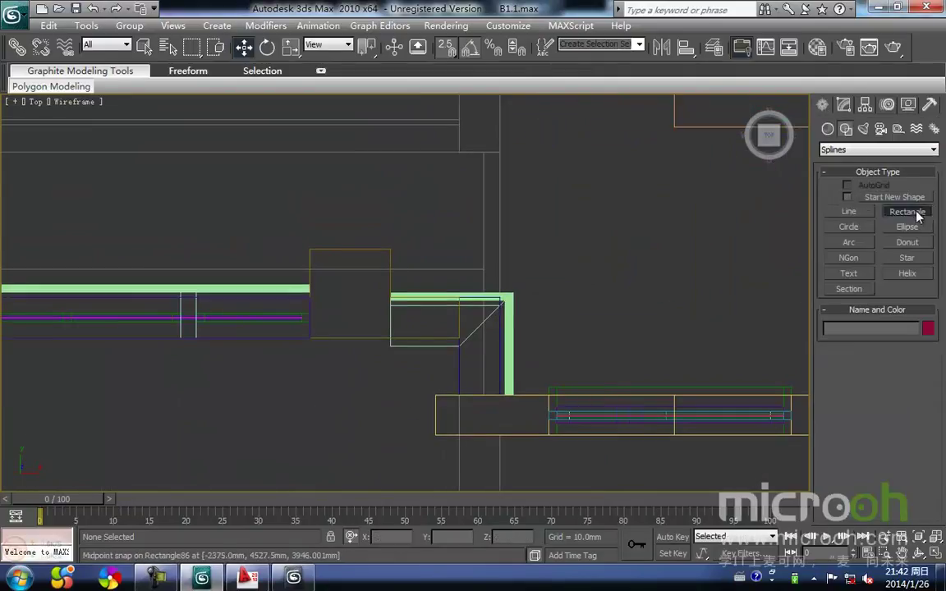
click(918, 216)
scroll(360, 276, up, 2)
middle_drag(360, 276, 379, 308)
drag(309, 269, 421, 397)
key(ctrl+z)
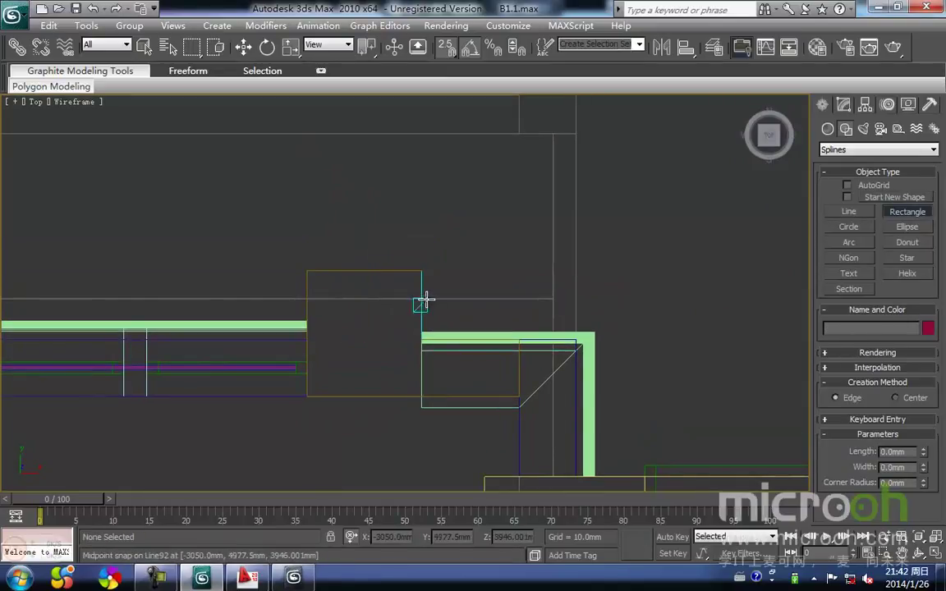
drag(417, 270, 313, 398)
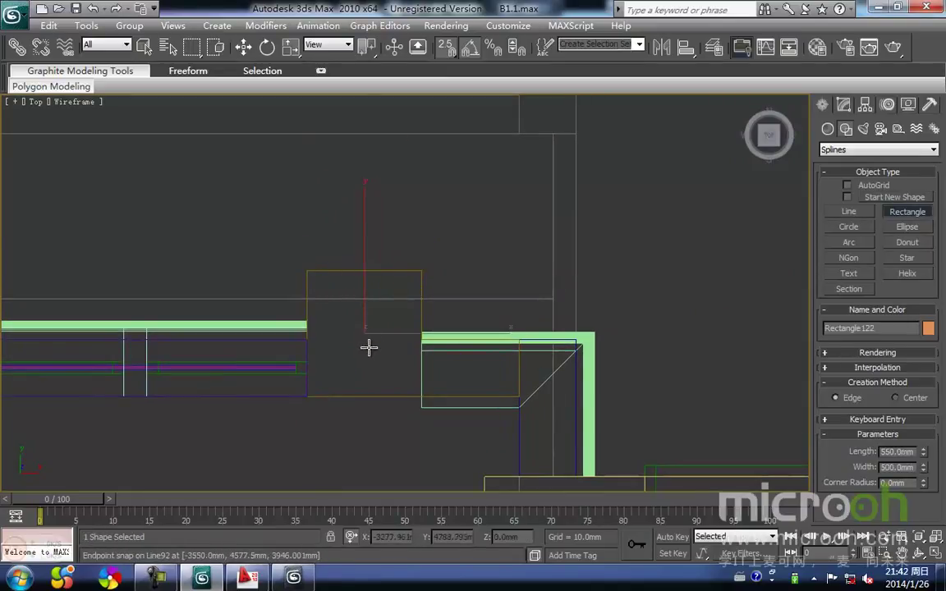
key(w)
scroll(377, 366, down, 3)
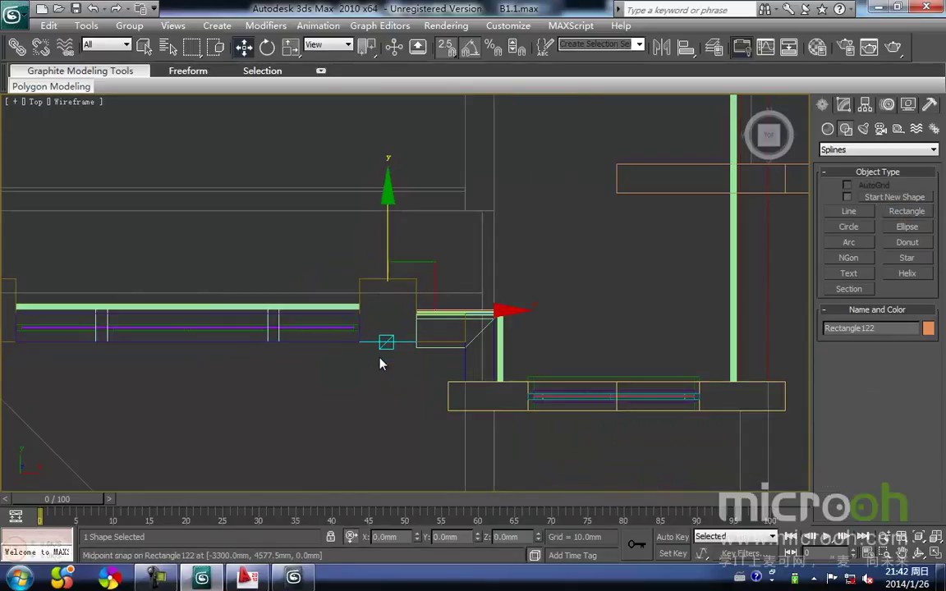
Apply a Sweep modifier to the pier rectangle in the back view.
key(k)
key(z)
scroll(402, 332, down, 5)
middle_drag(404, 330, 389, 434)
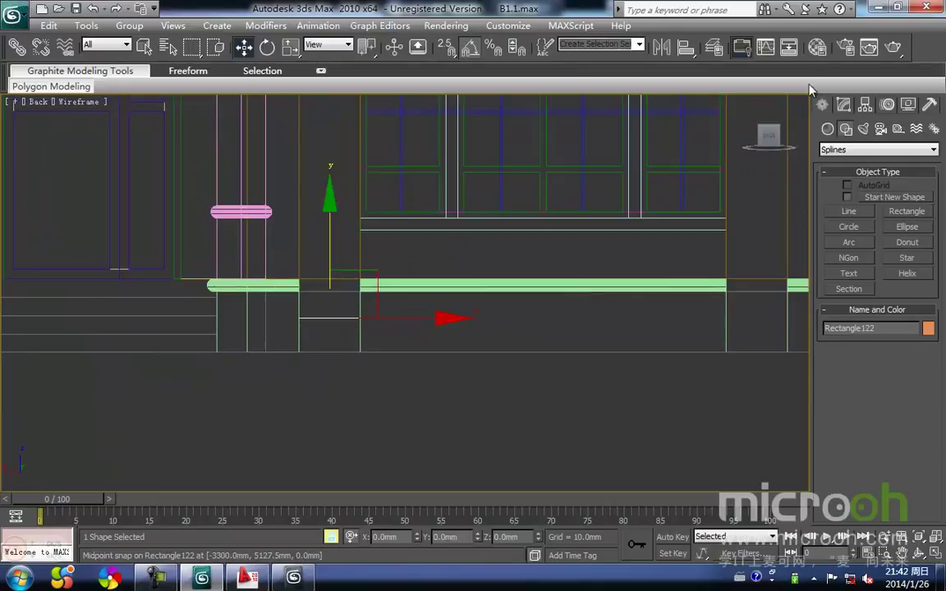
click(843, 104)
click(904, 184)
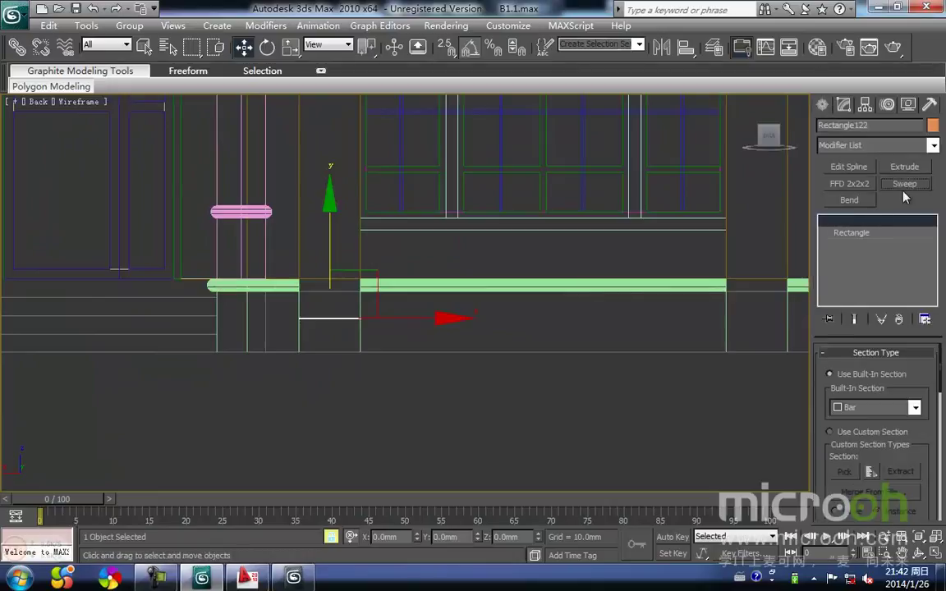
Switch the pier rectangle's Sweep to a custom section and pick the plinth profile spline beside the house.
scroll(907, 398, down, 2)
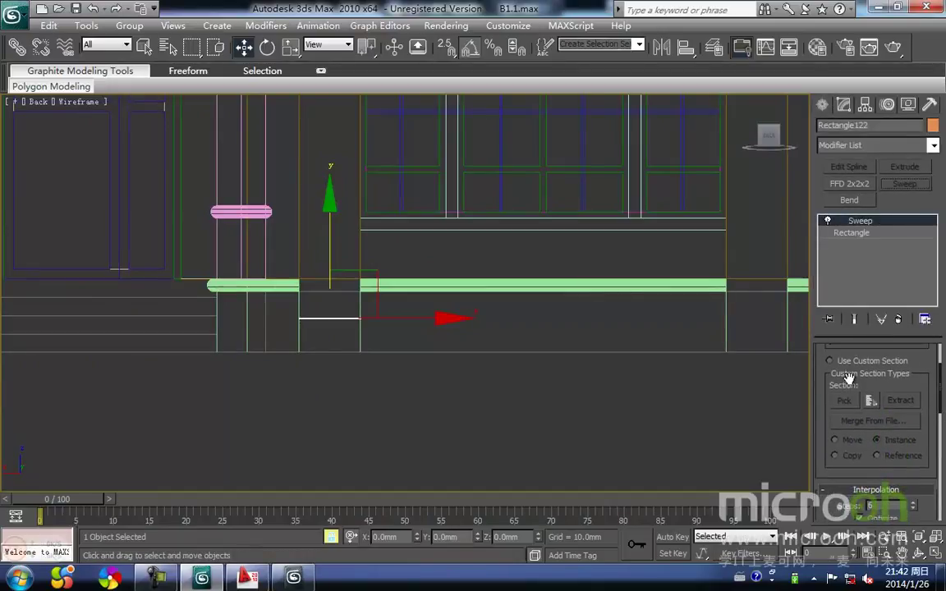
click(831, 362)
click(848, 402)
middle_drag(738, 383, 436, 389)
scroll(436, 390, down, 2)
click(650, 307)
key(w)
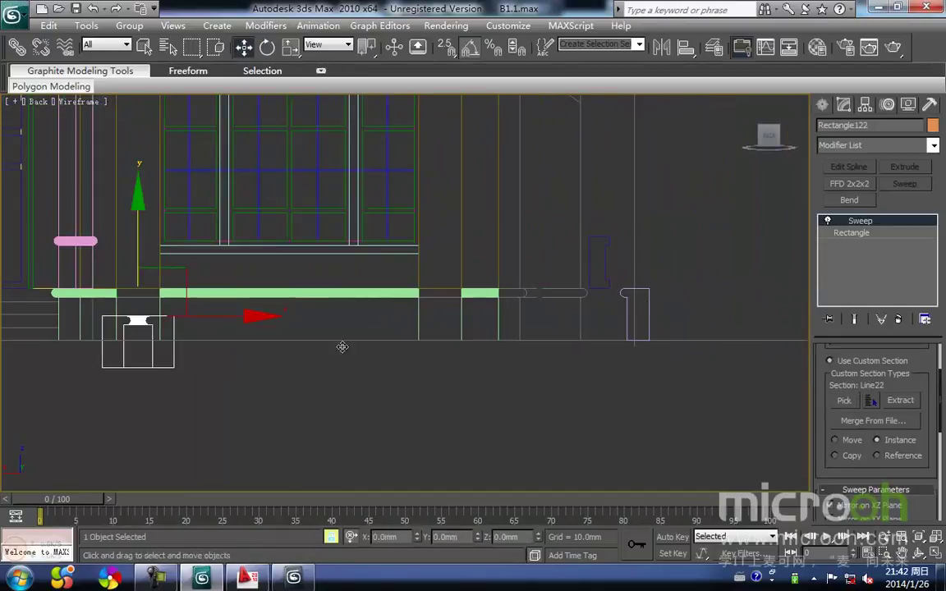
Turn off Mirror on XZ Plane in the pier rectangle's Sweep and change its pivot alignment.
middle_drag(306, 335, 426, 333)
drag(941, 431, 941, 483)
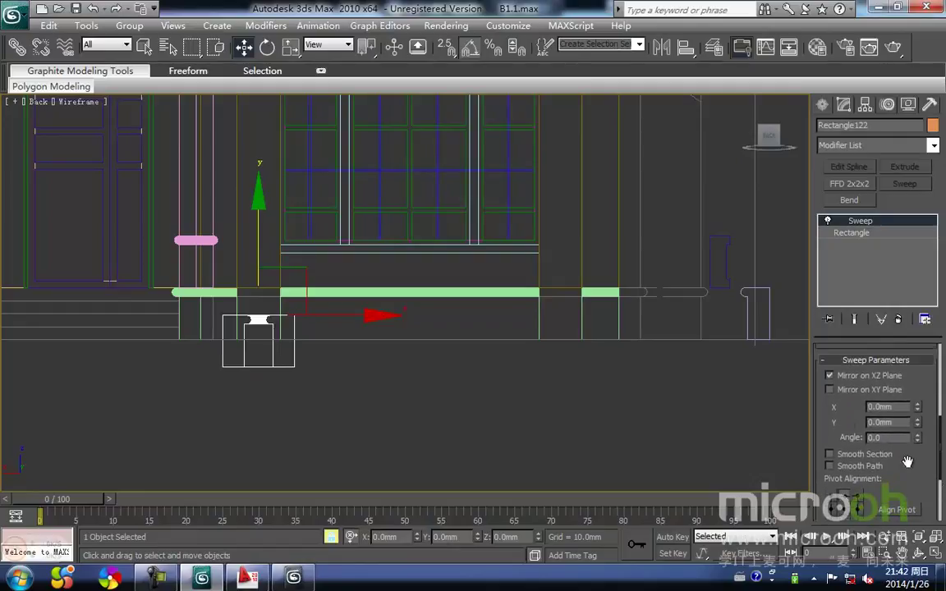
scroll(311, 371, up, 3)
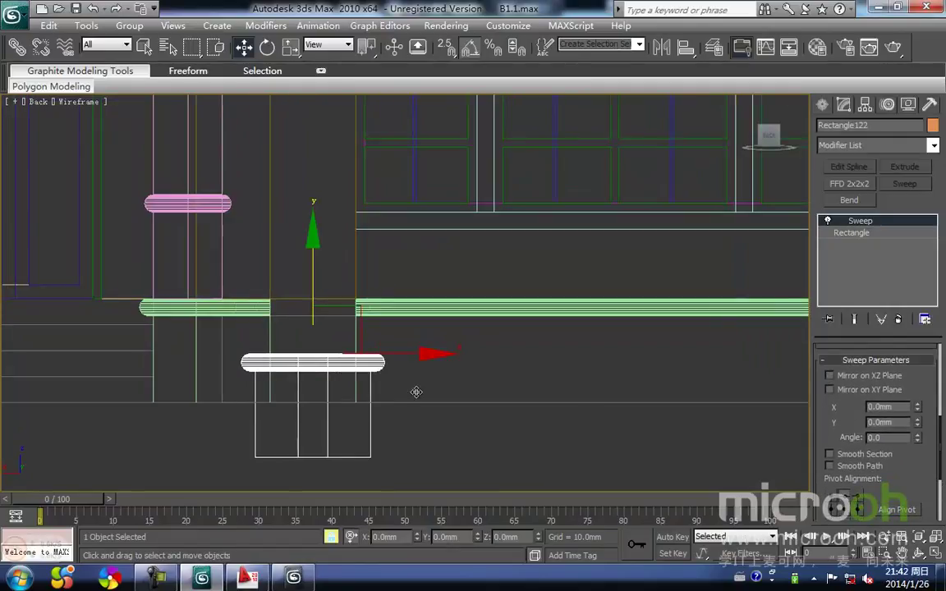
click(859, 499)
key(z)
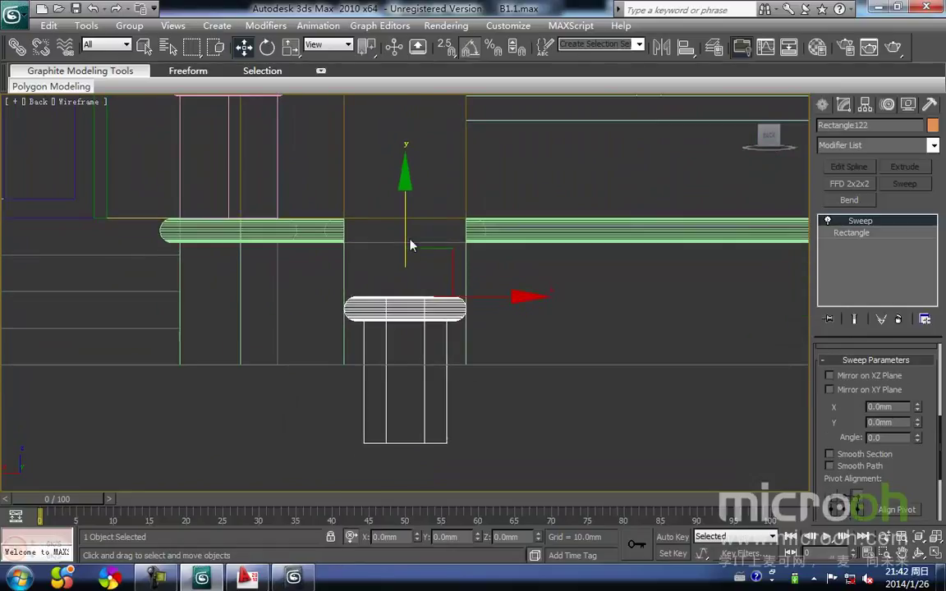
Raise the pier's swept base so it stands on the ground line level with the adjoining trim, and readjust the Sweep's pivot alignment.
drag(405, 240, 405, 170)
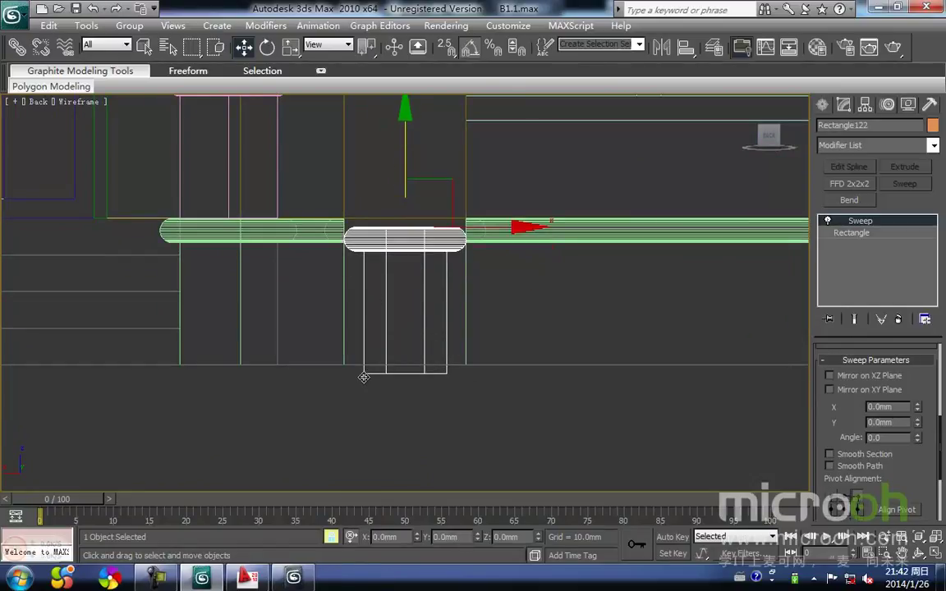
drag(361, 377, 339, 356)
click(399, 404)
click(414, 240)
click(851, 500)
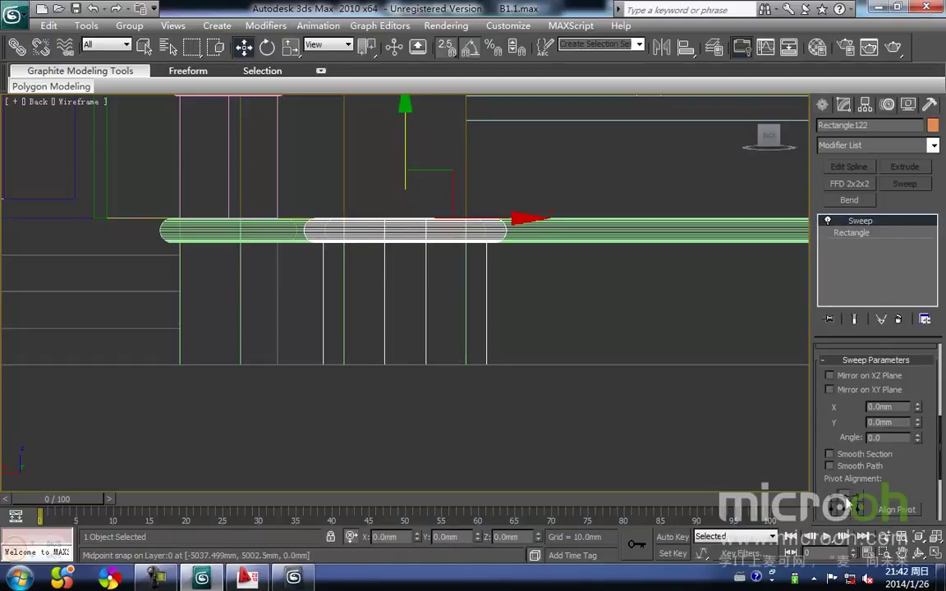
middle_drag(318, 363, 300, 391)
click(397, 437)
click(381, 261)
click(382, 261)
Add an Edit Spline modifier beneath the Sweep and move the door-side vertices inward until the base meets the pier's edge.
click(851, 233)
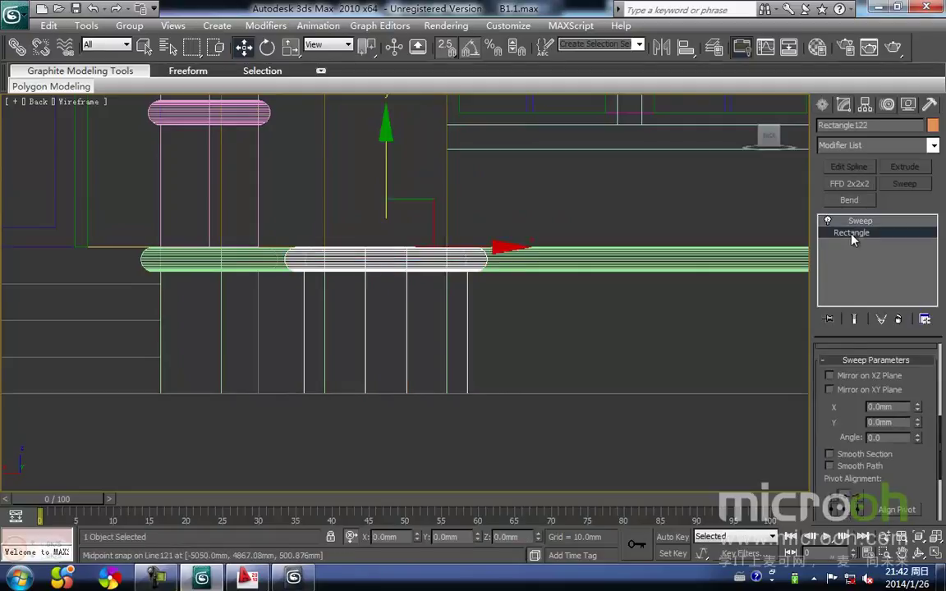
click(848, 166)
click(862, 374)
middle_drag(346, 354, 362, 381)
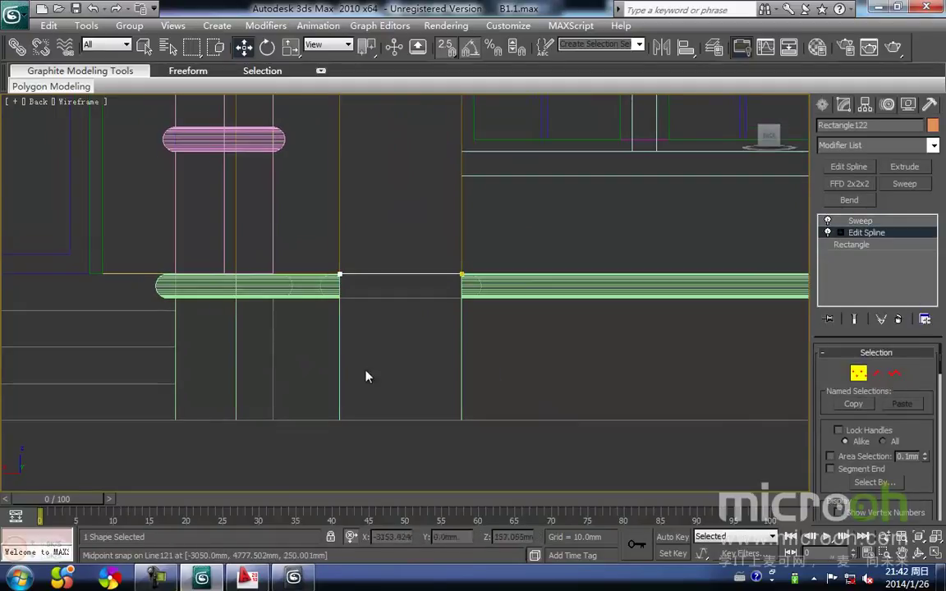
scroll(521, 389, up, 2)
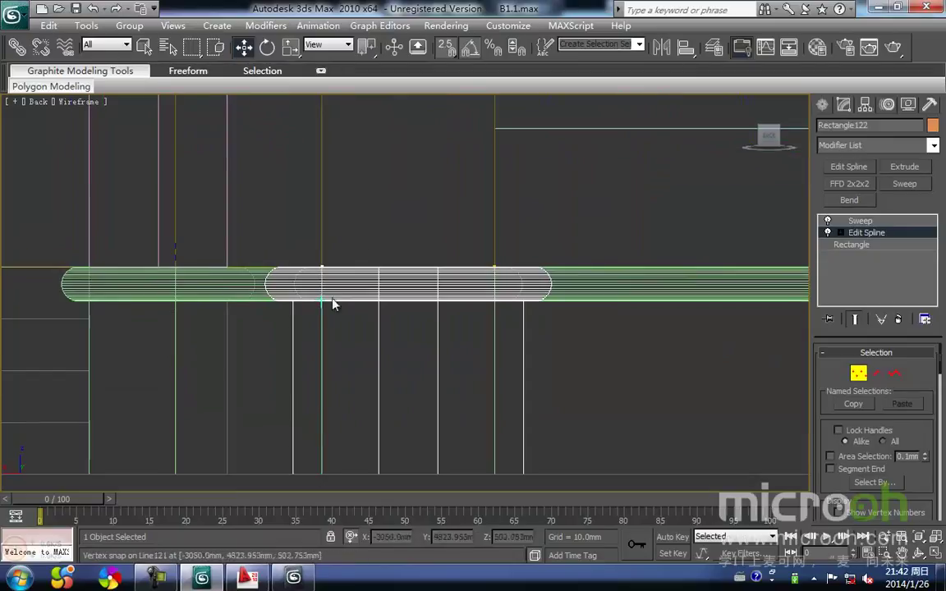
drag(312, 233, 367, 299)
middle_drag(304, 429, 306, 387)
drag(291, 446, 326, 444)
Move the window-side vertices of the pier outline inward so the base snaps to the pier's other edge.
key(space)
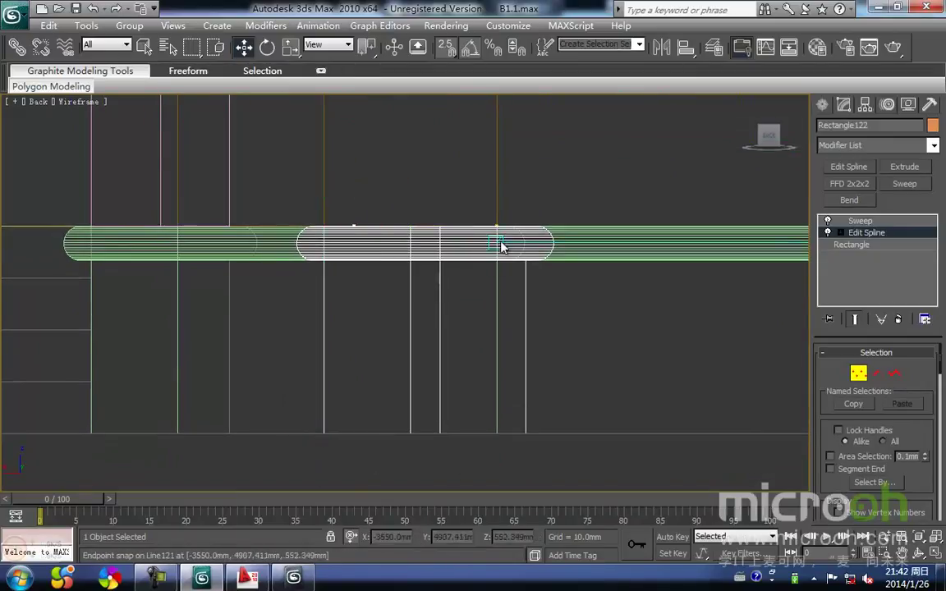
drag(507, 243, 517, 252)
key(space)
drag(522, 437, 495, 436)
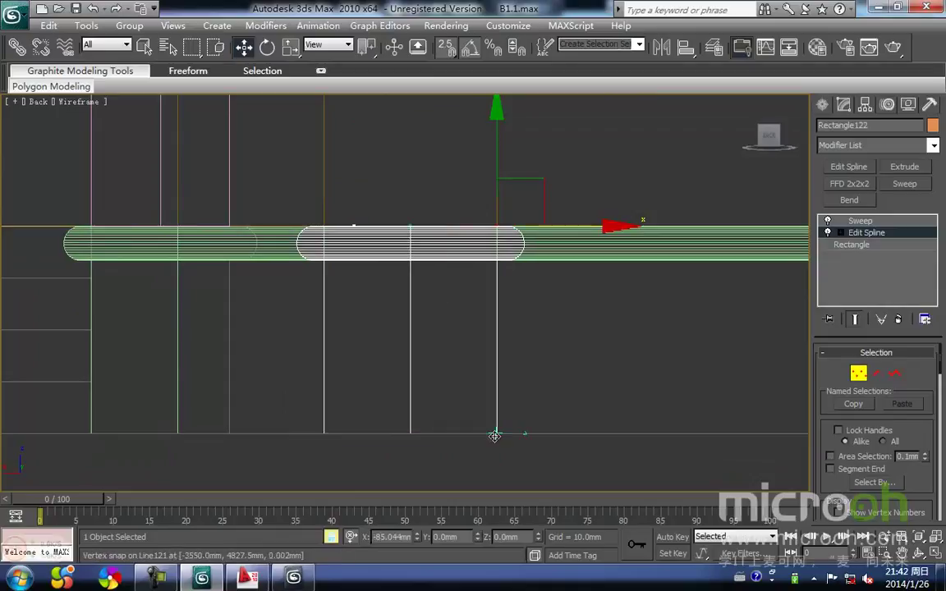
Examine how the swept base fits around the pier in a shaded orthographic view.
key(F3)
scroll(422, 372, down, 3)
mouse_move(469, 439)
middle_down()
mouse_move(422, 372)
mouse_move(467, 410)
mouse_move(375, 343)
middle_up()
scroll(469, 407, down, 2)
scroll(443, 370, down, 3)
mouse_move(481, 382)
alt+middle_down()
mouse_move(466, 406)
mouse_move(394, 398)
alt+middle_up()
middle_drag(597, 310, 534, 344)
scroll(534, 344, up, 2)
scroll(431, 345, up, 4)
middle_drag(522, 294, 436, 302)
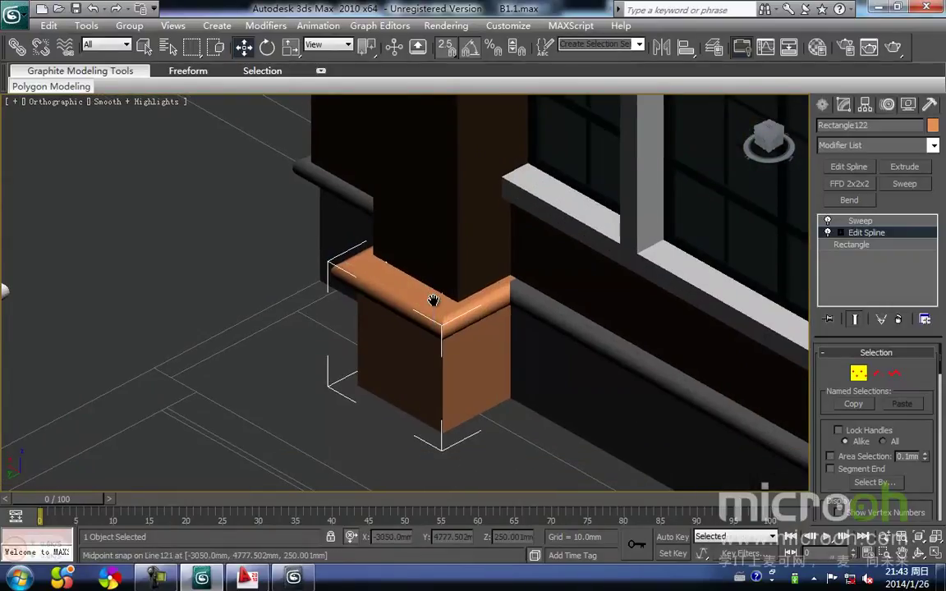
Move the outline's two front vertices back in the top view so the base lines up with the pier's front face.
key(t)
scroll(437, 272, up, 3)
scroll(437, 271, down, 4)
key(F3)
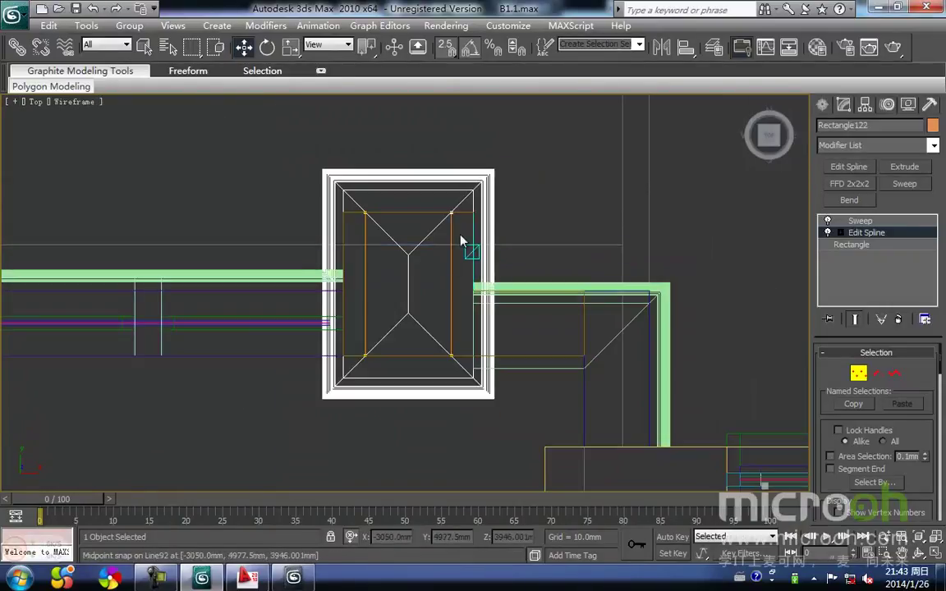
mouse_move(450, 216)
middle_down()
mouse_move(450, 249)
mouse_move(491, 250)
middle_up()
drag(507, 251, 355, 223)
drag(450, 169, 342, 238)
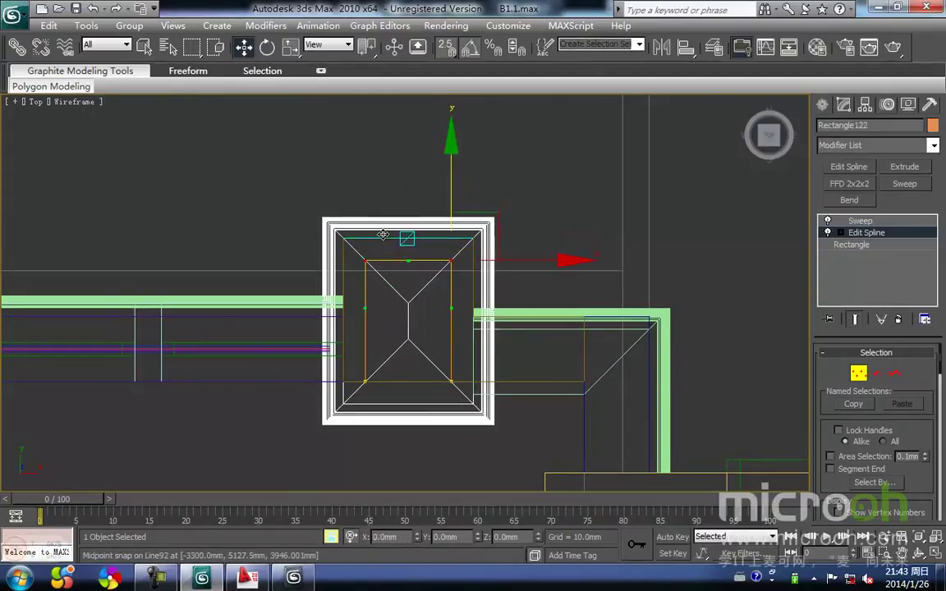
middle_drag(383, 235, 370, 236)
middle_drag(372, 289, 374, 262)
Leave vertex editing and assign the 灰色拉毛条砖 material to the pier's base trim.
key(F3)
scroll(410, 329, down, 4)
alt+middle_drag(415, 318, 634, 227)
middle_drag(654, 346, 472, 328)
click(854, 377)
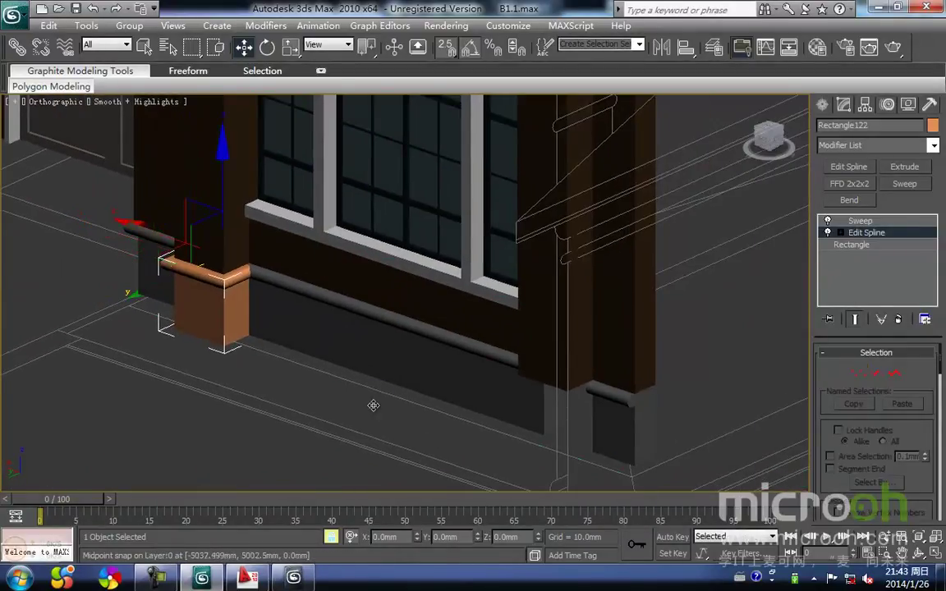
middle_drag(369, 394, 361, 358)
key(m)
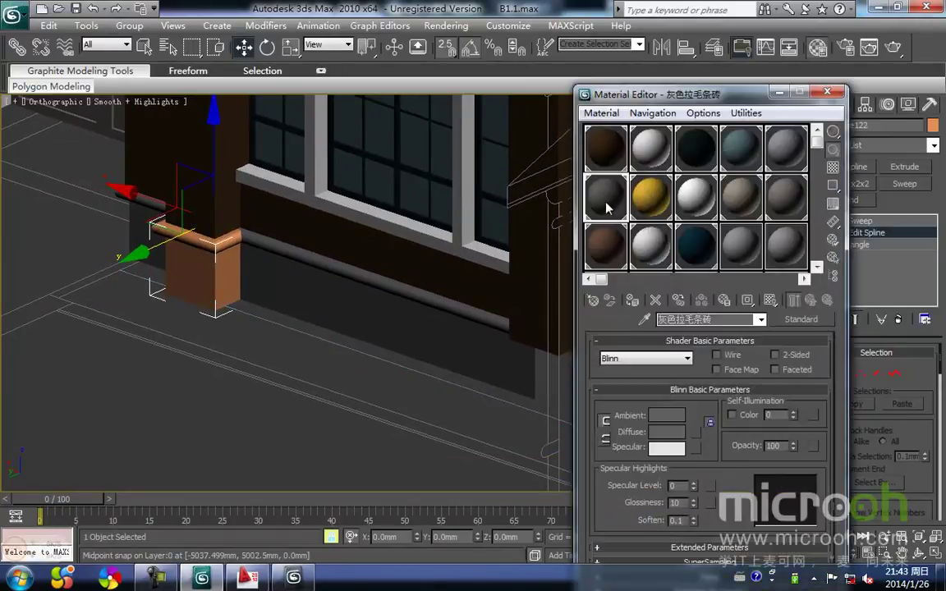
click(632, 301)
middle_drag(338, 375, 248, 350)
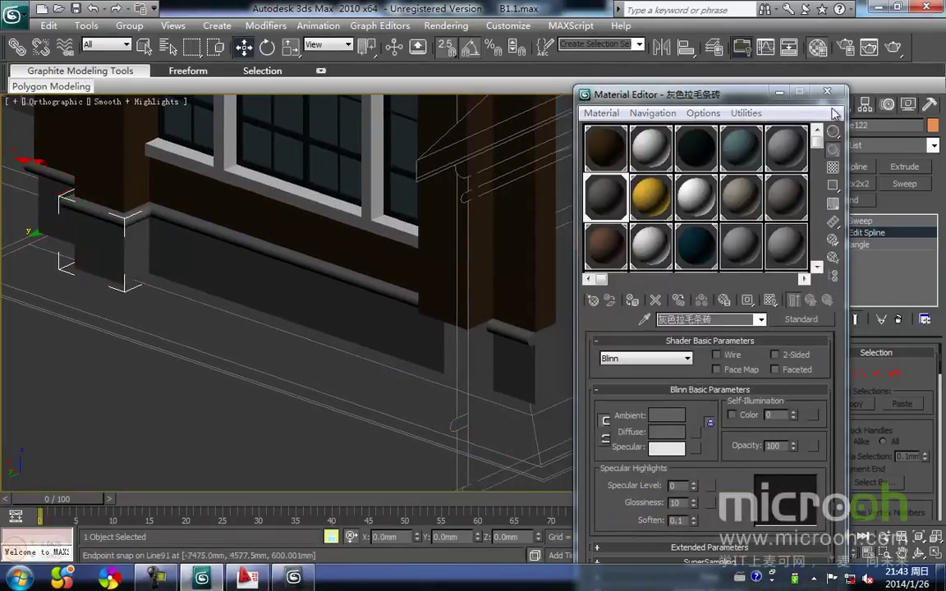
click(777, 97)
Copy the pier's base trim in the top view and snap the copy onto the large window's other pier.
mouse_move(208, 257)
middle_down()
mouse_move(346, 301)
mouse_move(487, 308)
middle_up()
key(t)
key(F3)
scroll(321, 296, down, 4)
shift+drag(633, 297, 151, 301)
key(Return)
middle_drag(161, 304, 530, 360)
drag(411, 295, 198, 293)
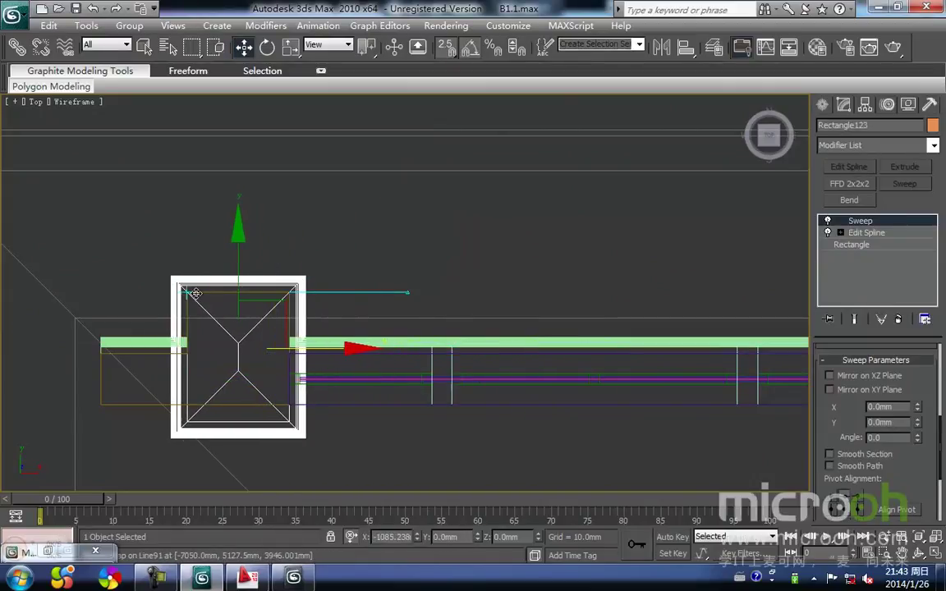
Examine both pier bases in shaded display and the entrance steps in the back wireframe view.
middle_drag(236, 316, 238, 298)
key(F3)
scroll(343, 368, down, 3)
mouse_move(355, 368)
alt+middle_down()
mouse_move(518, 286)
mouse_move(601, 268)
alt+middle_up()
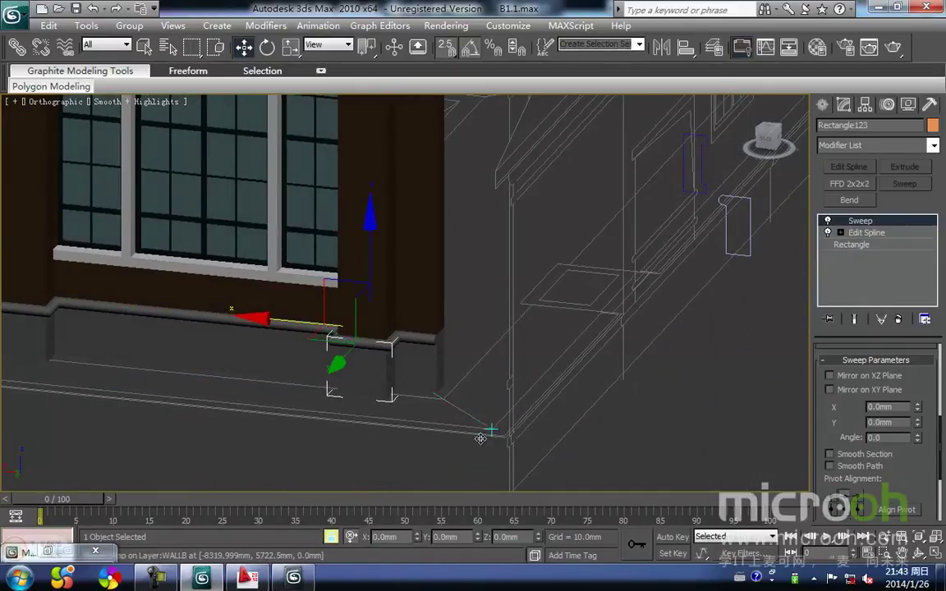
click(479, 442)
scroll(427, 394, down, 3)
middle_drag(354, 387, 417, 355)
alt+middle_drag(353, 361, 397, 332)
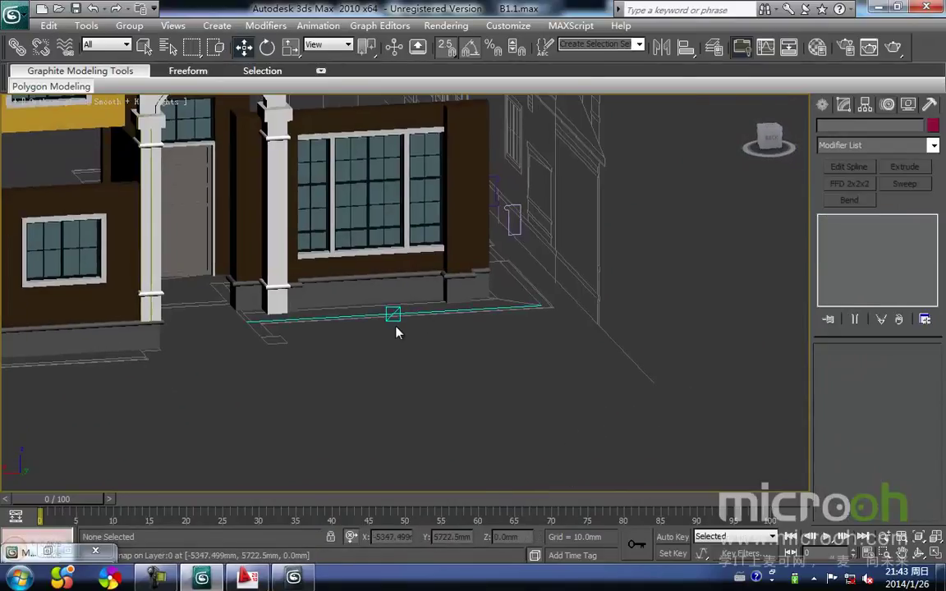
key(k)
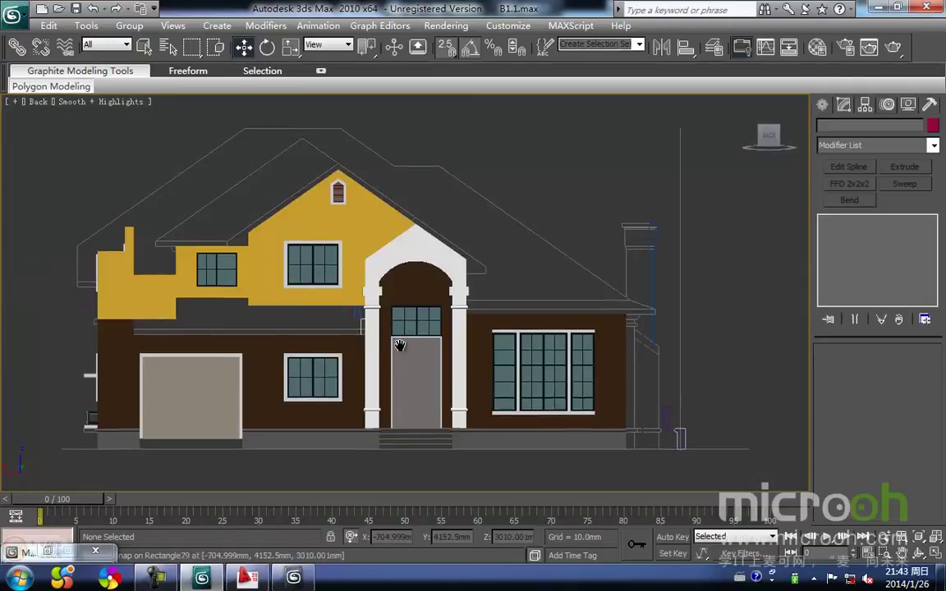
scroll(441, 351, up, 3)
middle_drag(437, 393, 377, 224)
key(F3)
scroll(367, 398, up, 3)
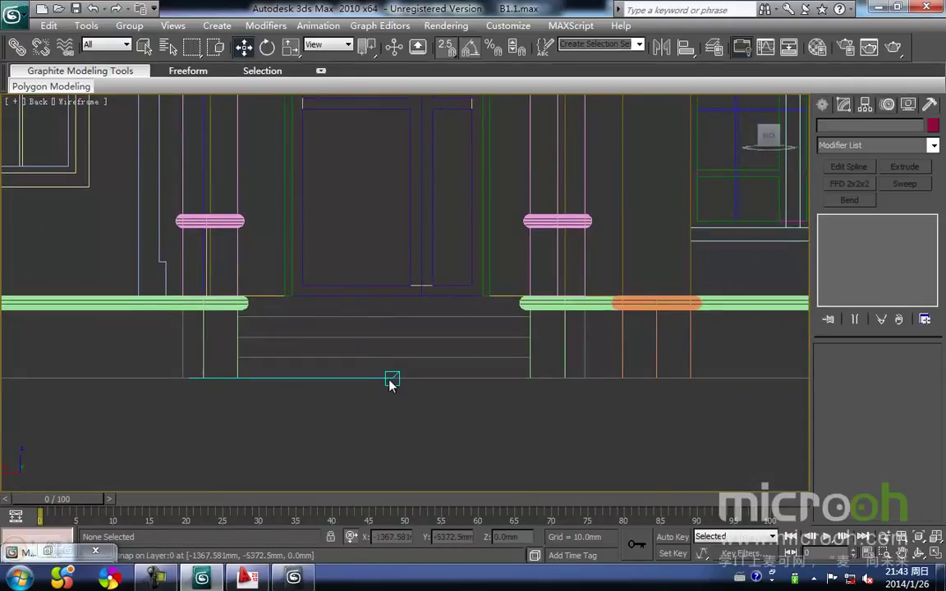
middle_drag(382, 376, 438, 391)
Show layer p1 and hide layer p2 with the plan in the top view.
key(t)
scroll(437, 389, down, 8)
middle_drag(430, 329, 423, 387)
scroll(436, 299, up, 3)
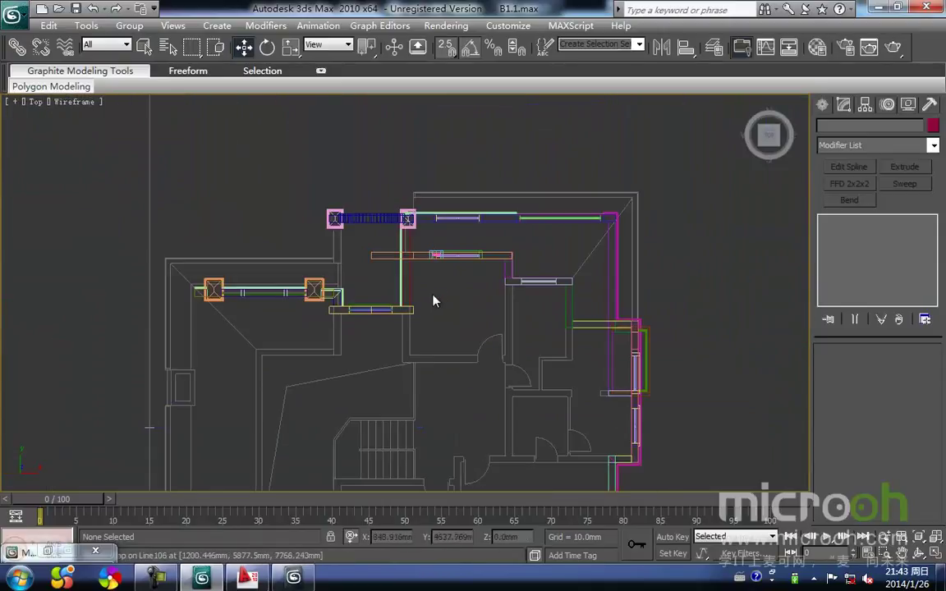
click(715, 49)
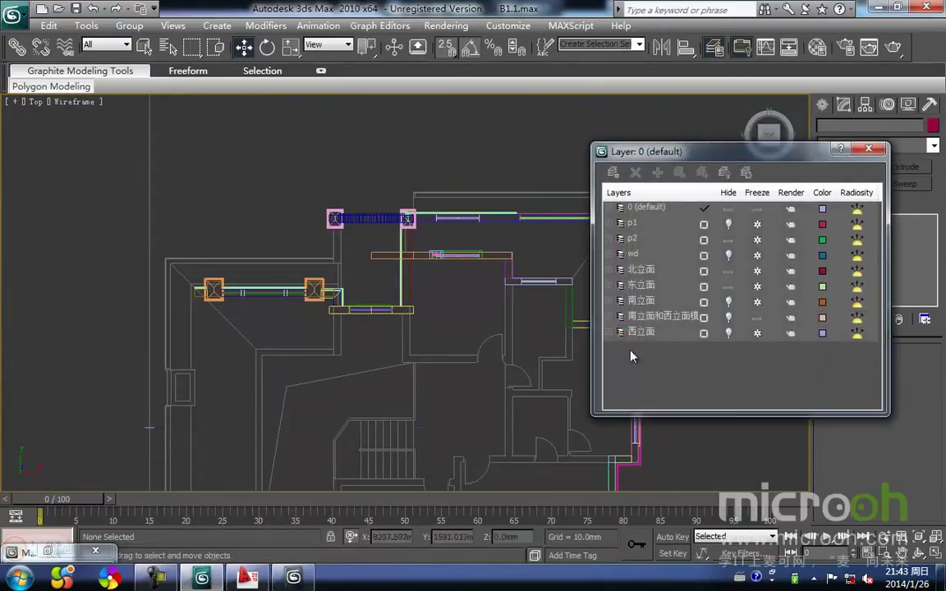
click(729, 224)
click(729, 240)
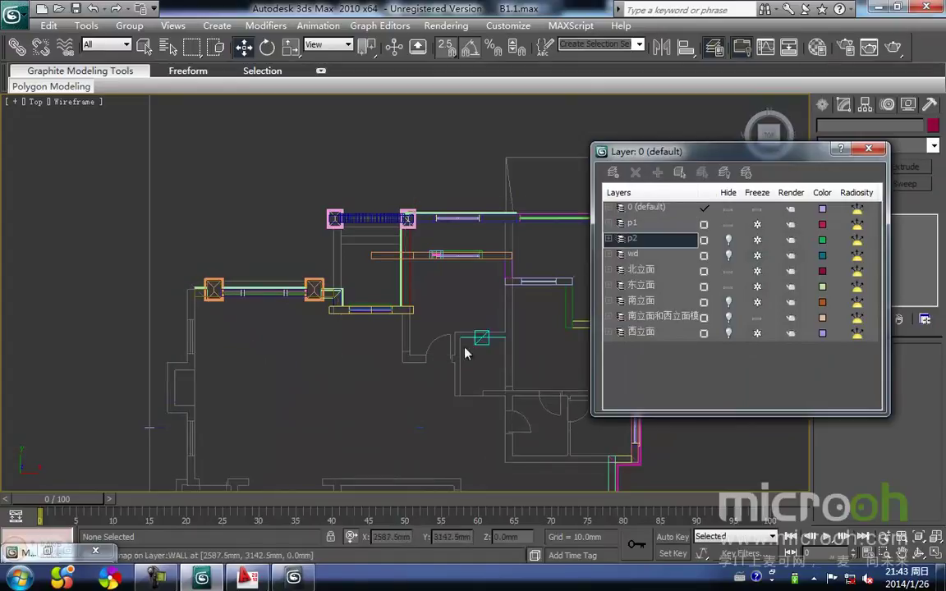
click(860, 154)
Hide the geometry and draw a 2150 by 300 mm rectangle snapped to the outermost entrance step between the columns.
scroll(411, 325, up, 6)
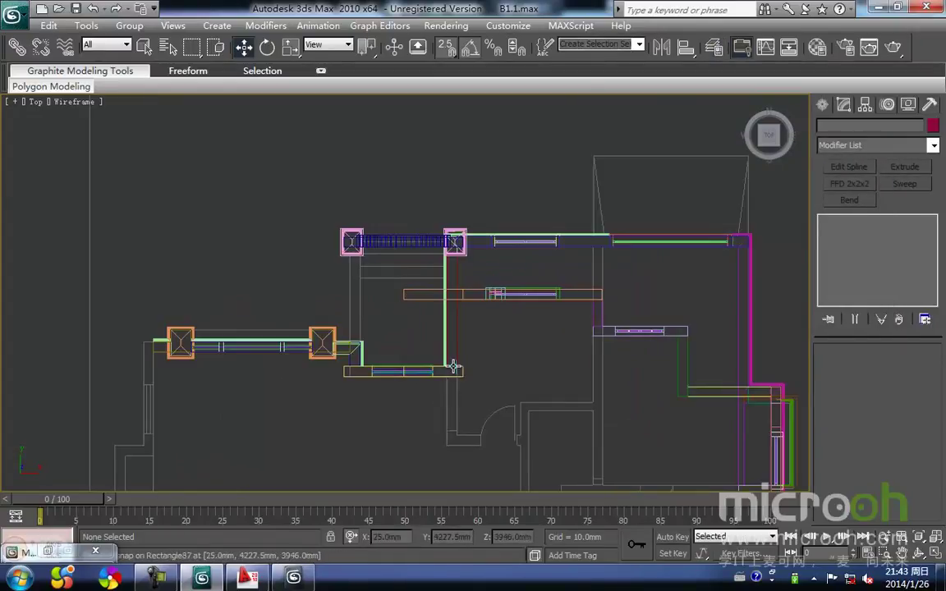
key(shift+g)
middle_drag(421, 308, 426, 305)
click(824, 105)
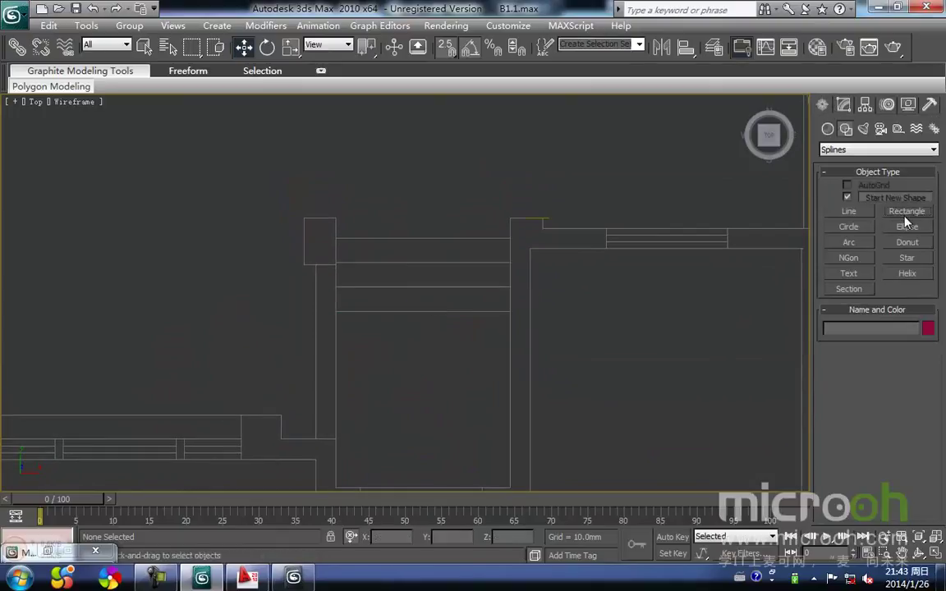
click(907, 215)
middle_drag(440, 271, 398, 293)
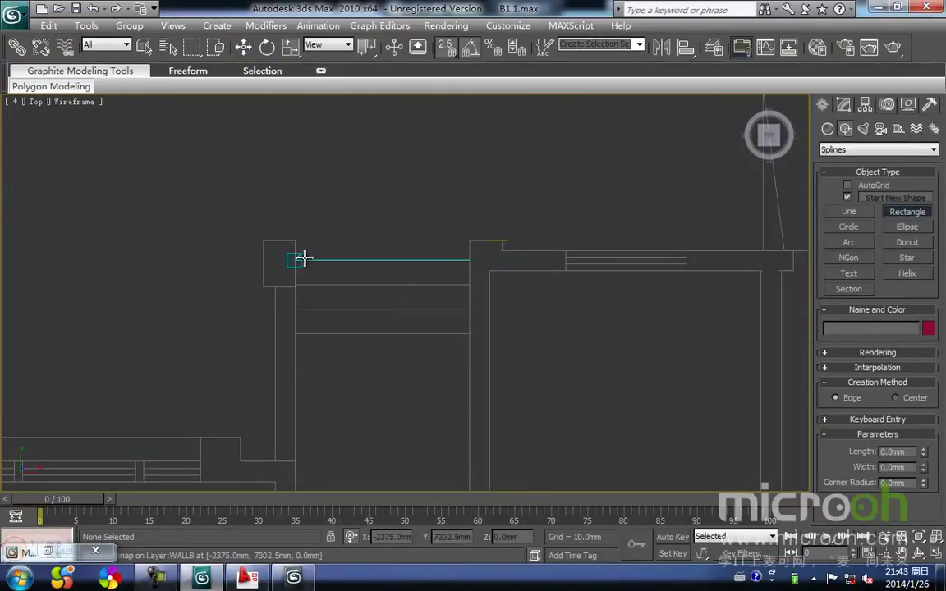
drag(297, 259, 471, 289)
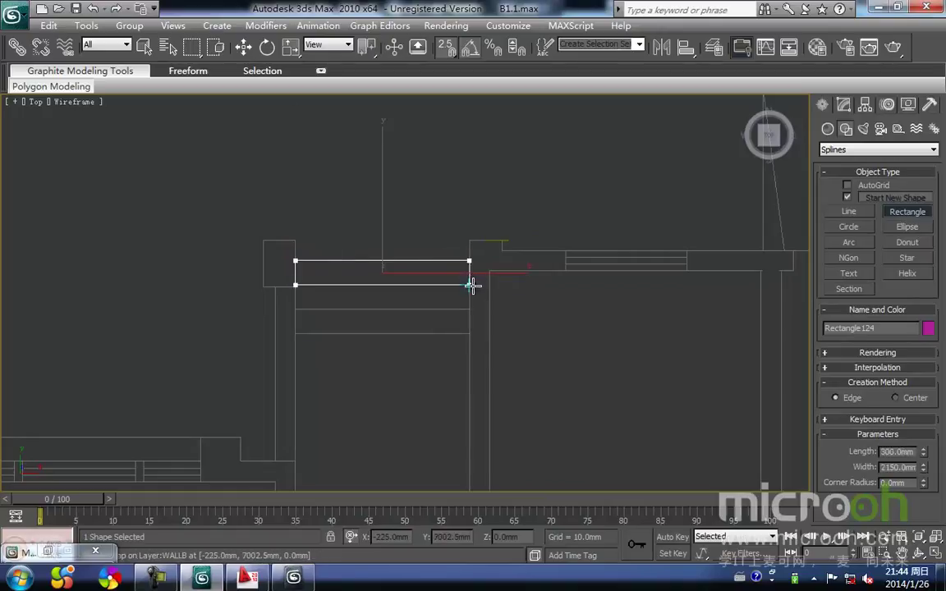
right_click(391, 324)
click(392, 323)
drag(424, 317, 387, 219)
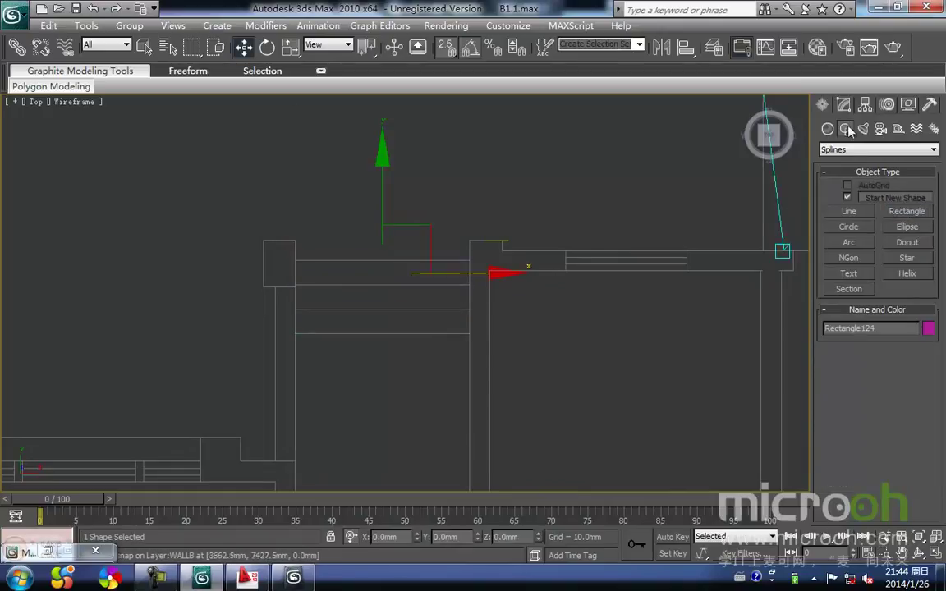
Extrude the entrance step rectangle 150 mm and bring the hidden geometry back into view.
click(844, 105)
middle_drag(492, 320, 494, 309)
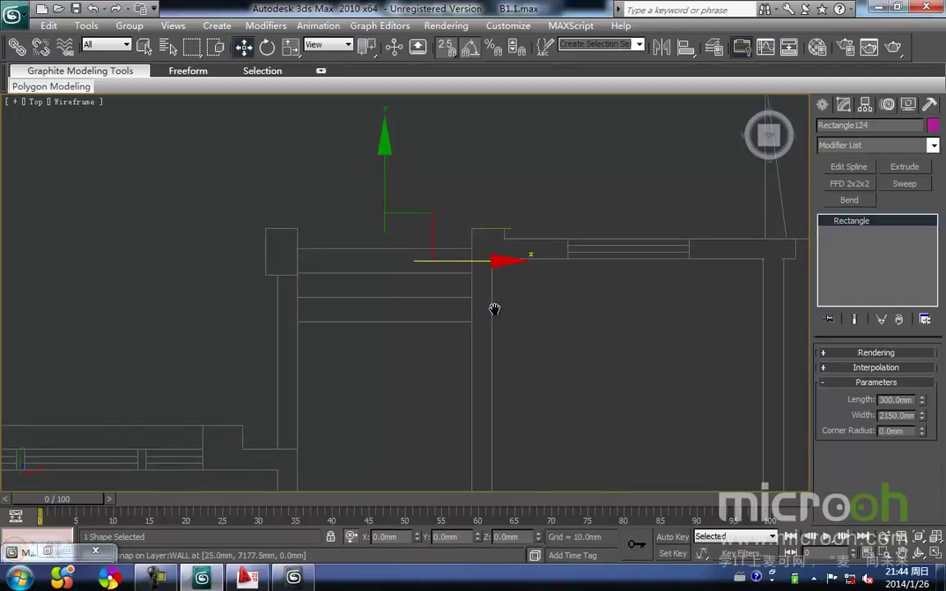
click(905, 169)
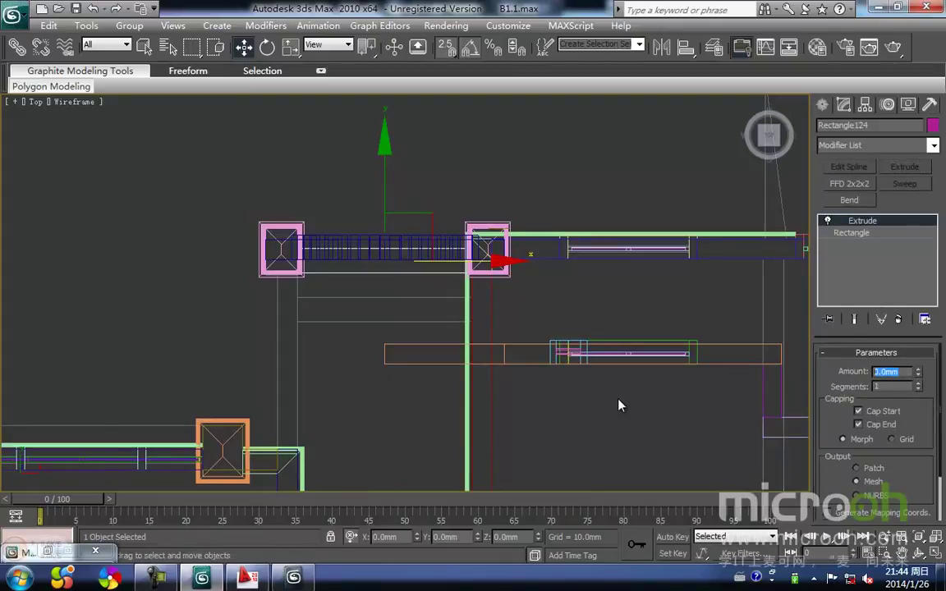
mouse_move(363, 405)
middle_down()
mouse_move(648, 299)
mouse_move(644, 322)
middle_up()
scroll(367, 397, down, 3)
key(F3)
mouse_move(409, 450)
middle_down()
mouse_move(418, 406)
mouse_move(402, 282)
middle_up()
scroll(418, 407, up, 3)
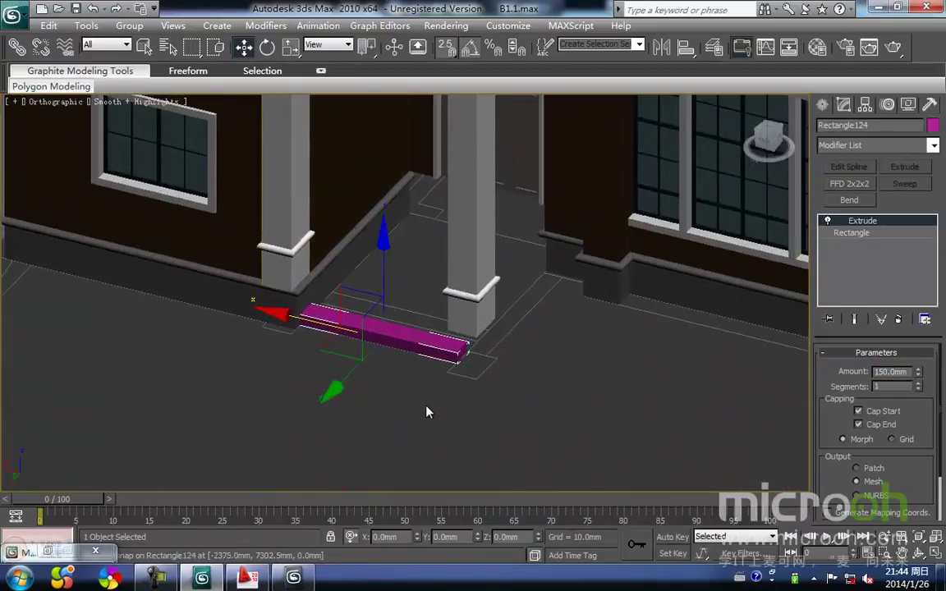
click(409, 384)
key(ctrl+z)
middle_drag(416, 375, 408, 348)
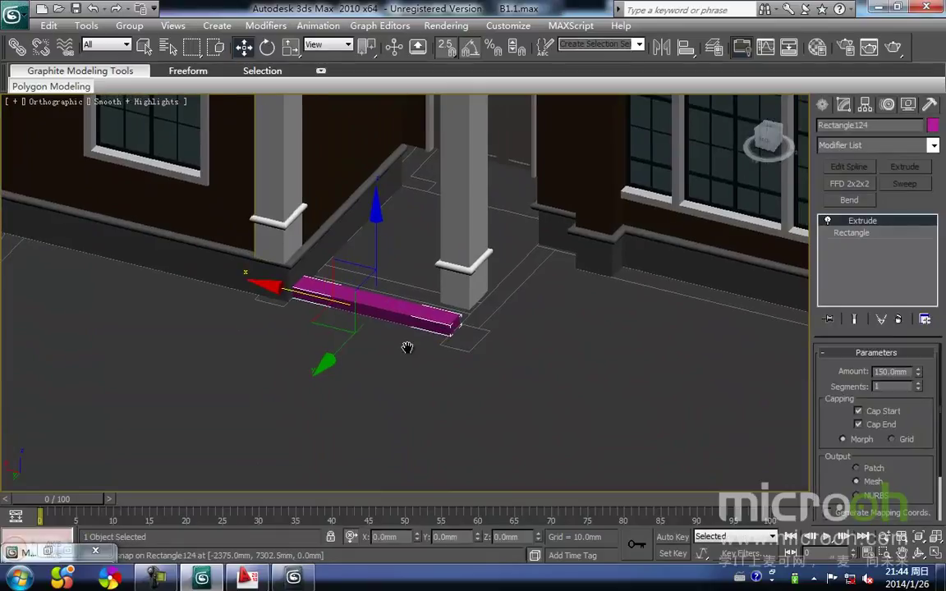
Assign the 平台 material to the extruded entrance step.
key(m)
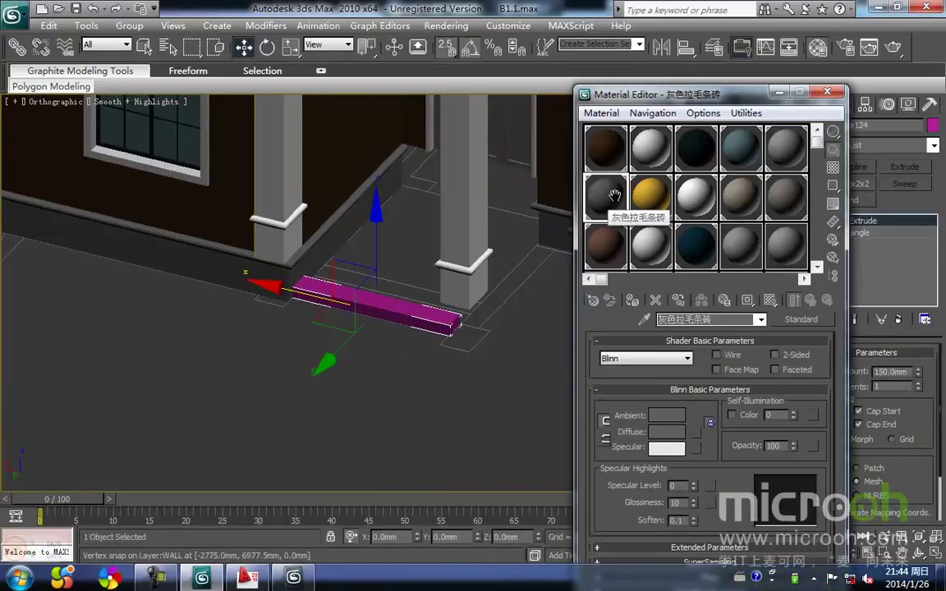
click(790, 151)
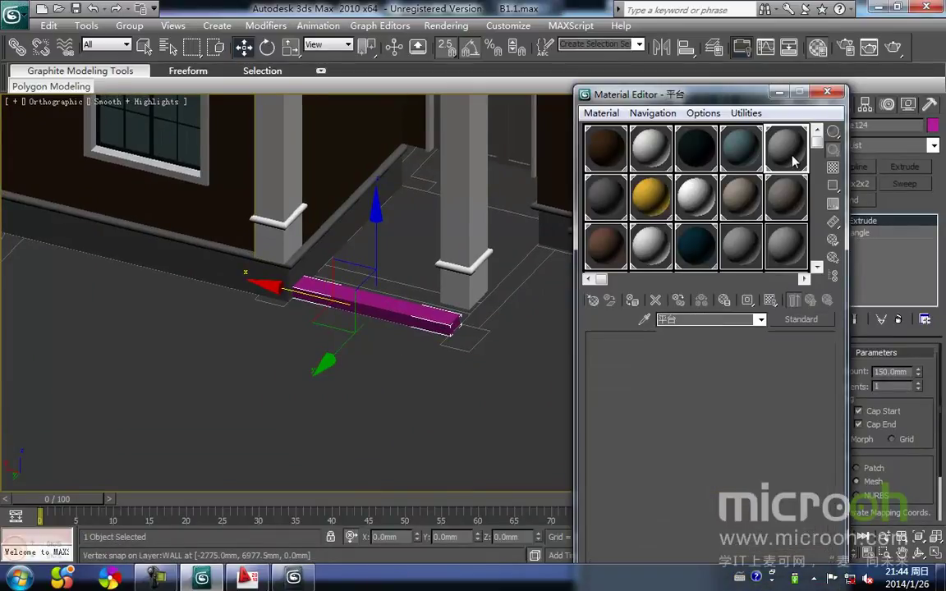
click(632, 301)
click(828, 94)
Copy the entrance step straight up in the back wireframe view so the copy sits on top of it at 150 mm.
mouse_move(313, 295)
middle_down()
mouse_move(352, 282)
mouse_move(316, 311)
middle_up()
key(k)
mouse_move(417, 332)
middle_down()
mouse_move(315, 463)
mouse_move(329, 398)
middle_up()
scroll(314, 460, down, 2)
key(F3)
drag(277, 348, 273, 275)
middle_drag(272, 274, 310, 283)
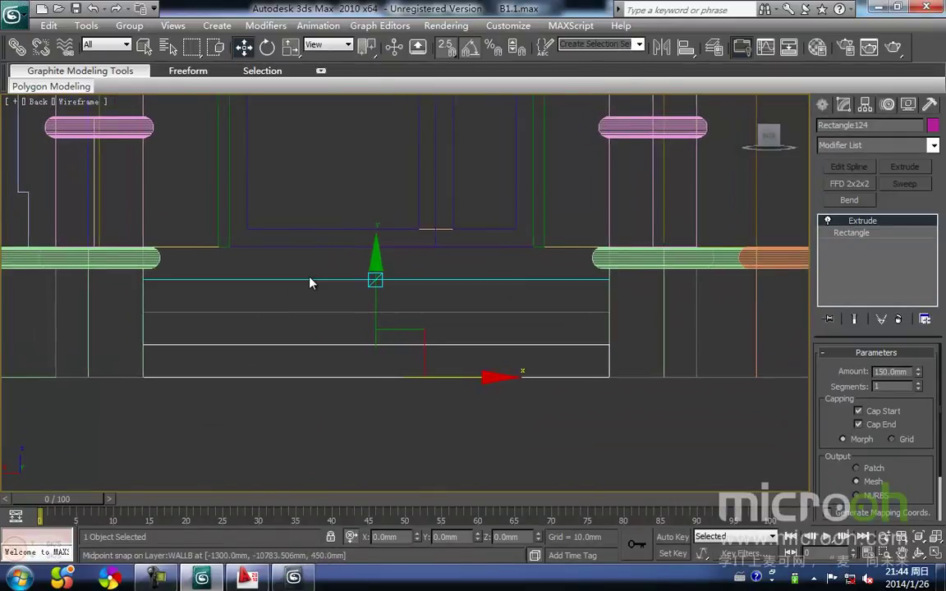
shift+drag(375, 314, 375, 279)
click(401, 259)
click(482, 352)
Shift the copied step back by one tread depth in the left view to form the second stair.
mouse_move(506, 336)
middle_down()
mouse_move(422, 363)
mouse_move(424, 337)
mouse_move(408, 406)
middle_up()
scroll(448, 353, down, 2)
key(l)
key(z)
scroll(409, 339, down, 6)
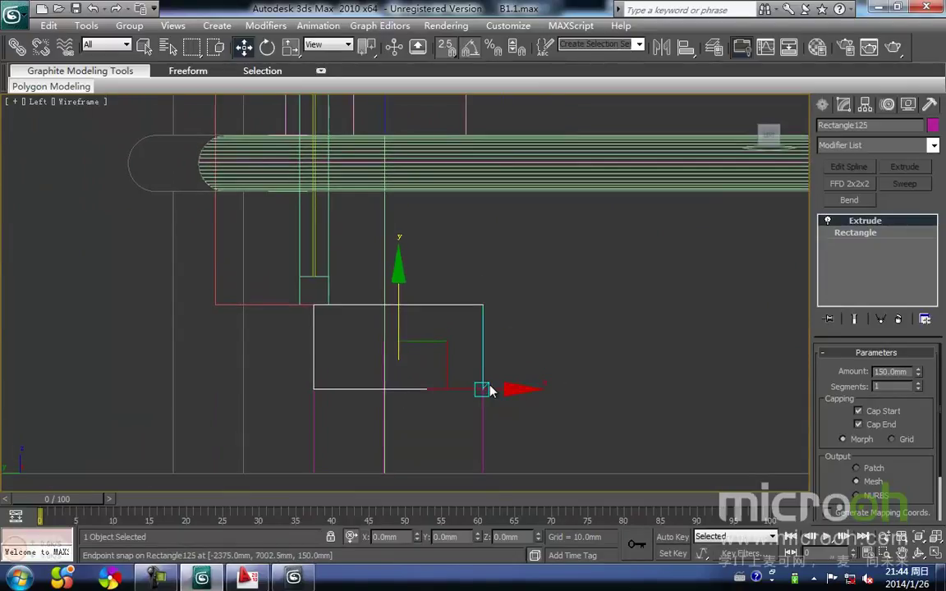
middle_drag(483, 387, 440, 367)
scroll(438, 366, down, 3)
drag(427, 302, 526, 296)
Copy the second stair diagonally up and back twice, snapping each copy to the previous one to make the third and fourth stairs.
key(space)
mouse_move(433, 335)
mouse_down()
mouse_move(423, 331)
mouse_move(517, 281)
mouse_move(513, 295)
mouse_up()
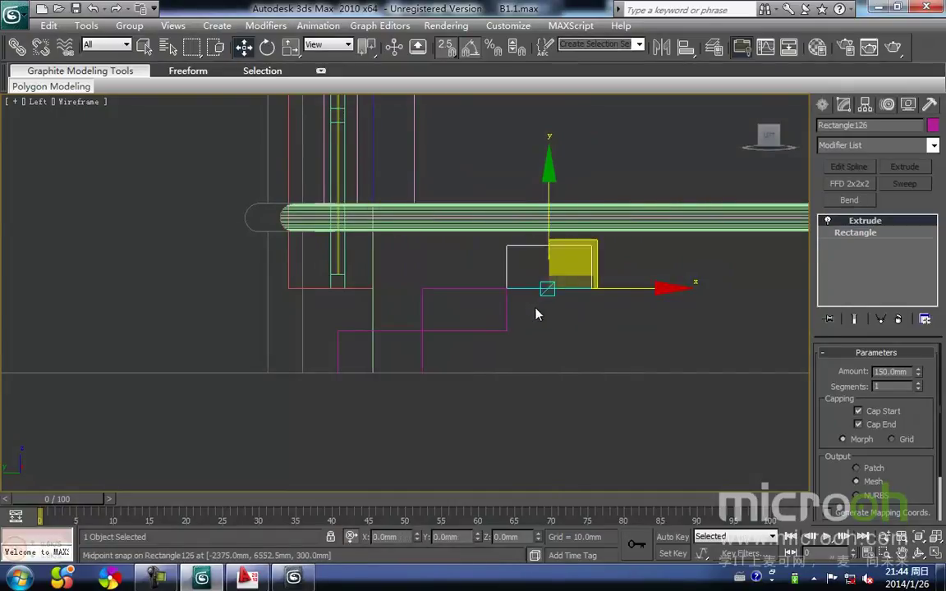
middle_drag(526, 318, 403, 371)
mouse_move(382, 341)
shift+mouse_down()
mouse_move(623, 278)
mouse_move(474, 293)
shift+mouse_up()
click(491, 349)
Add Edit Spline to the top stair and extend its rear vertices back to the doorway wall in the left view.
middle_drag(553, 341, 452, 361)
scroll(457, 355, down, 2)
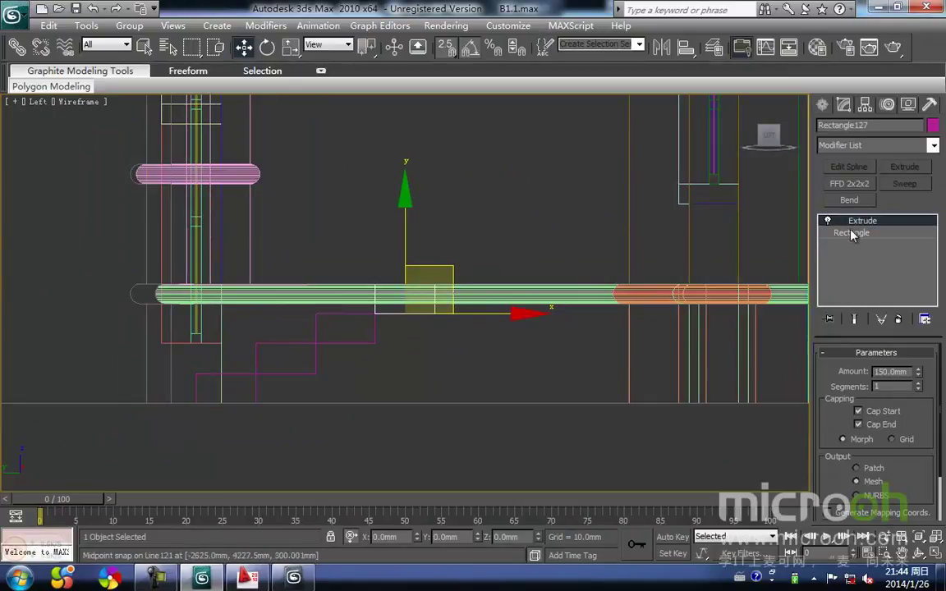
click(855, 169)
scroll(447, 323, up, 2)
middle_drag(446, 322, 422, 335)
key(1)
drag(380, 302, 460, 375)
key(space)
scroll(476, 389, down, 2)
middle_drag(481, 387, 383, 356)
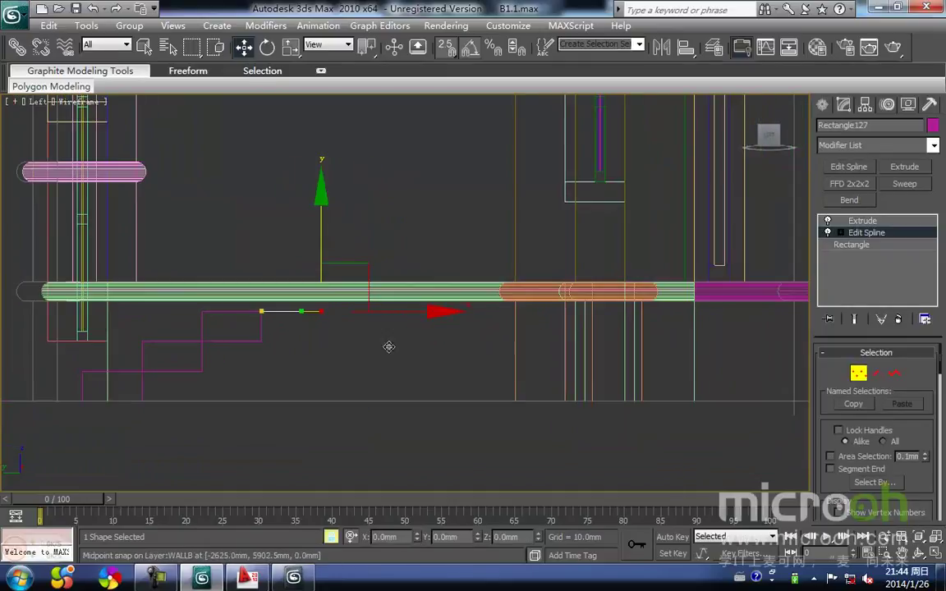
drag(377, 312, 726, 308)
Snap the platform's rear vertices to the far edge of the doorway wall in the top view and return to the Extrude level in shaded display.
middle_drag(726, 313, 595, 362)
key(t)
key(z)
scroll(495, 325, down, 3)
middle_drag(351, 326, 490, 353)
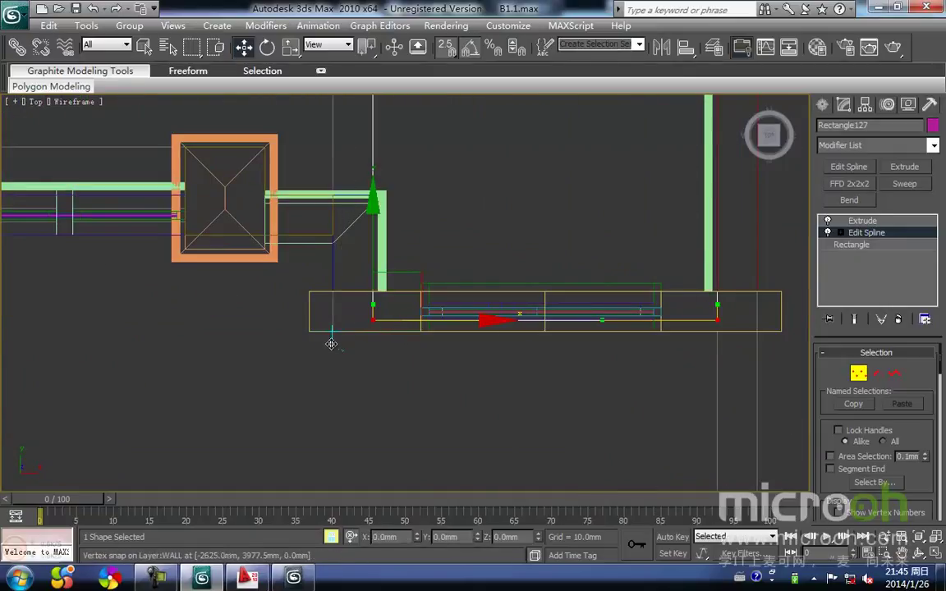
mouse_move(373, 321)
mouse_down()
mouse_move(348, 348)
mouse_move(307, 335)
mouse_up()
scroll(386, 367, down, 3)
key(F3)
scroll(382, 367, down, 3)
mouse_move(383, 367)
alt+middle_down()
mouse_move(450, 313)
mouse_move(581, 244)
mouse_move(624, 246)
alt+middle_up()
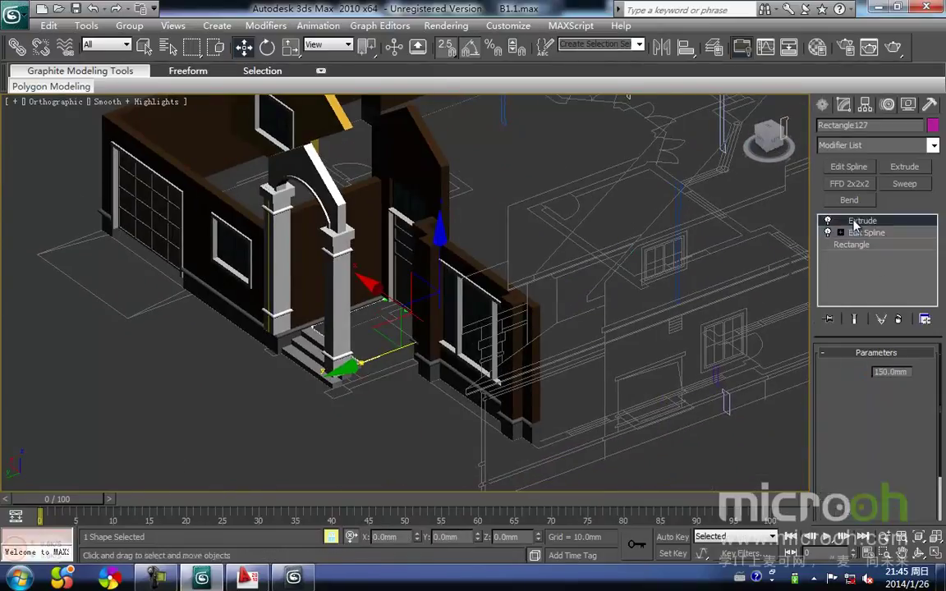
alt+middle_drag(376, 371, 393, 341)
click(387, 414)
Examine the entrance stairs and platform against the rest of the villa in the shaded view.
alt+middle_drag(371, 399, 388, 314)
scroll(339, 381, up, 3)
scroll(384, 320, down, 3)
scroll(389, 314, down, 2)
scroll(565, 395, up, 2)
middle_drag(564, 395, 536, 403)
scroll(536, 409, down, 2)
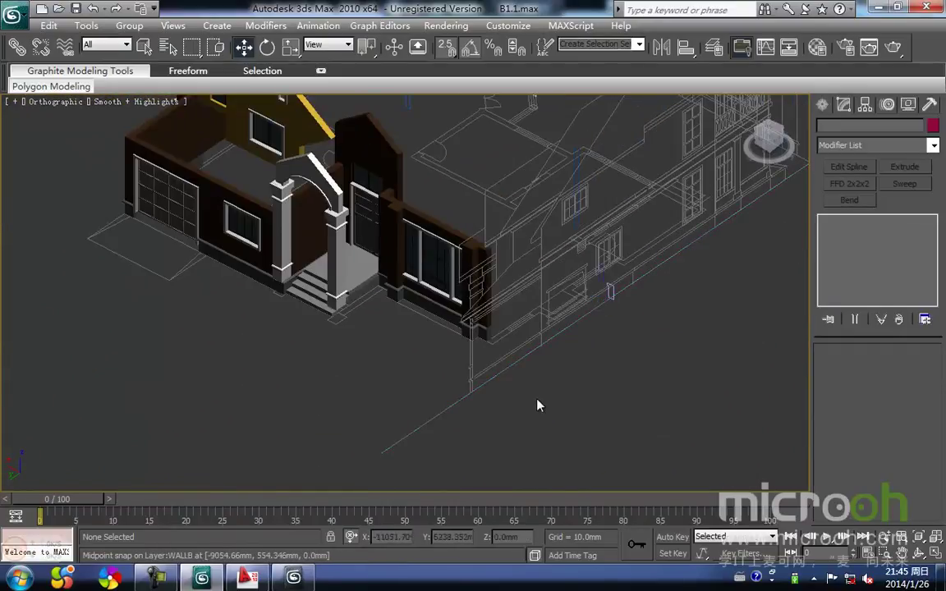
Switch to AutoCAD and locate the side elevations among the B1.dwg sheets.
click(247, 578)
scroll(359, 419, down, 4)
middle_drag(359, 419, 405, 299)
scroll(411, 378, down, 2)
middle_drag(410, 395, 400, 280)
scroll(506, 373, up, 4)
mouse_move(506, 373)
middle_down()
mouse_move(436, 397)
mouse_move(433, 436)
middle_up()
scroll(473, 334, down, 4)
scroll(456, 390, down, 4)
mouse_move(432, 444)
middle_down()
mouse_move(460, 404)
mouse_move(470, 395)
mouse_move(469, 409)
mouse_move(563, 308)
middle_up()
middle_drag(396, 394, 605, 225)
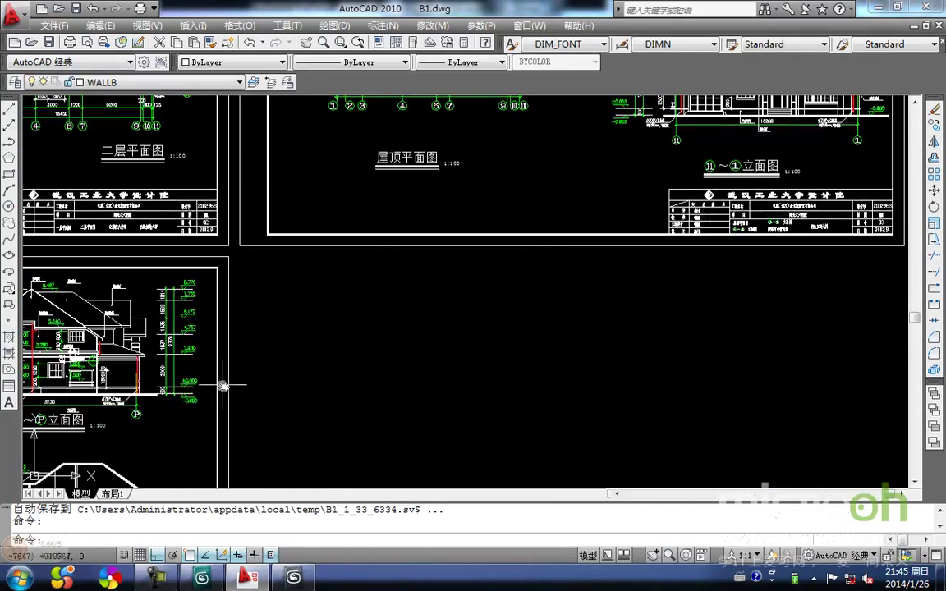
middle_drag(344, 368, 715, 277)
Examine the porch columns and base in the side elevation that shows the balcony.
middle_drag(573, 328, 587, 327)
scroll(215, 330, up, 4)
middle_drag(215, 330, 313, 314)
scroll(313, 311, up, 2)
middle_drag(359, 336, 235, 419)
middle_drag(517, 332, 347, 399)
middle_drag(529, 355, 447, 380)
scroll(447, 380, up, 2)
scroll(318, 395, up, 2)
scroll(377, 425, down, 3)
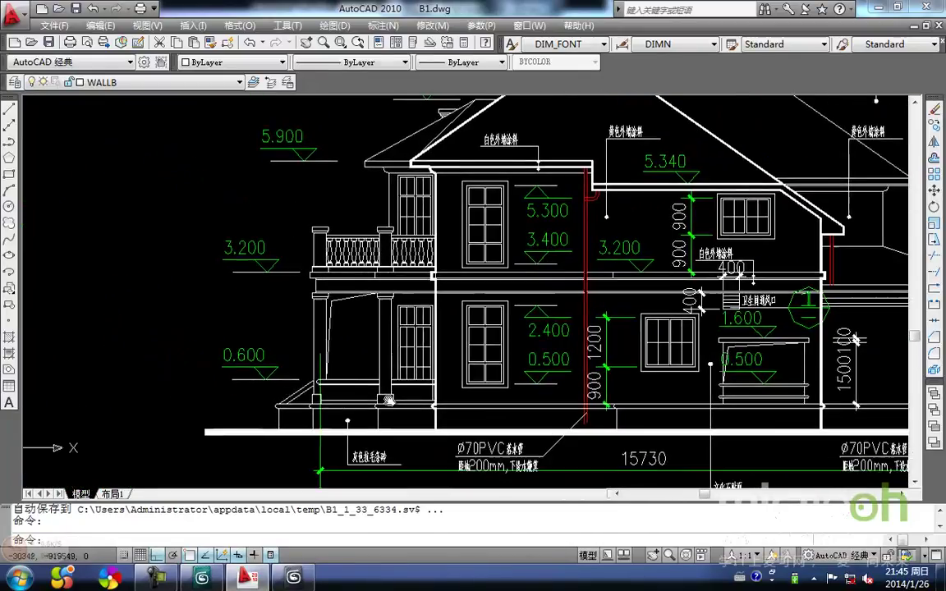
Examine the entrance platform edge and its base mouldings beside the column in the P~A elevation.
middle_drag(406, 398, 623, 386)
middle_drag(284, 401, 680, 363)
mouse_move(316, 402)
middle_down()
mouse_move(340, 352)
mouse_move(370, 343)
middle_up()
scroll(154, 369, up, 2)
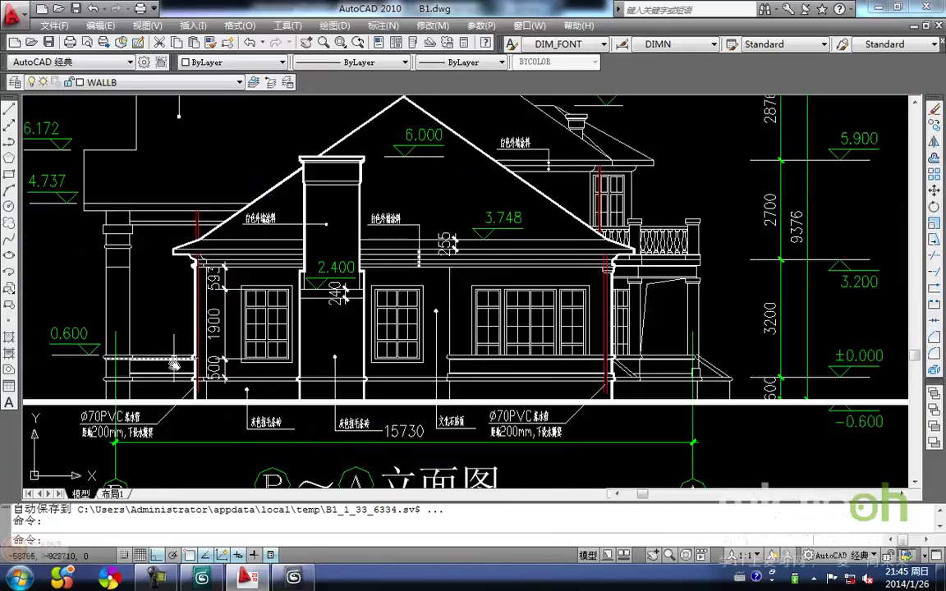
scroll(138, 383, up, 2)
middle_drag(138, 382, 258, 410)
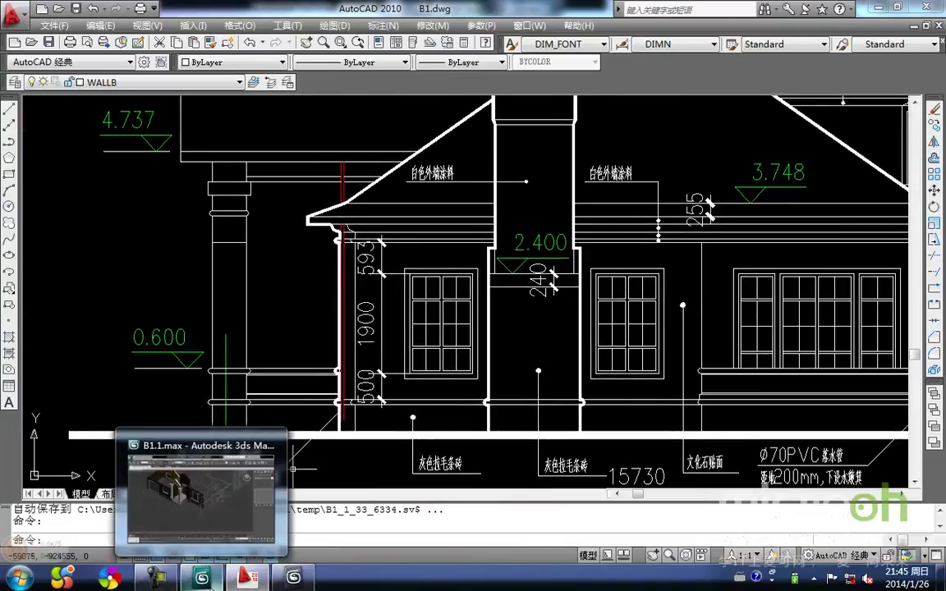
Switch back to 3ds Max, bring the entrance into the top wireframe view and start the Line tool.
click(215, 580)
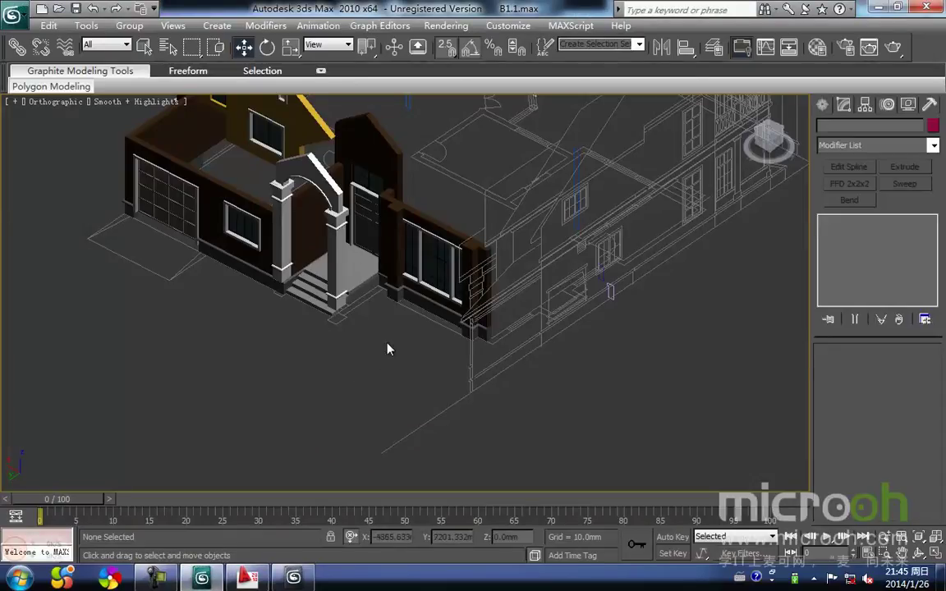
scroll(388, 345, up, 2)
alt+middle_drag(341, 358, 367, 291)
click(342, 282)
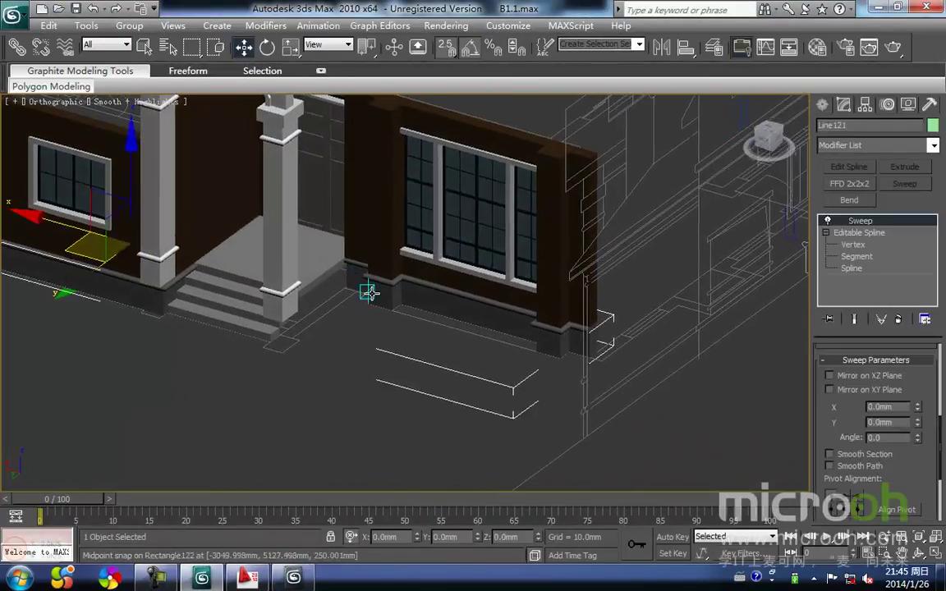
key(t)
mouse_move(431, 323)
middle_down()
mouse_move(298, 256)
mouse_move(350, 315)
mouse_move(363, 260)
mouse_move(355, 298)
middle_up()
key(F3)
scroll(313, 300, up, 2)
ctrl+right_click(316, 310)
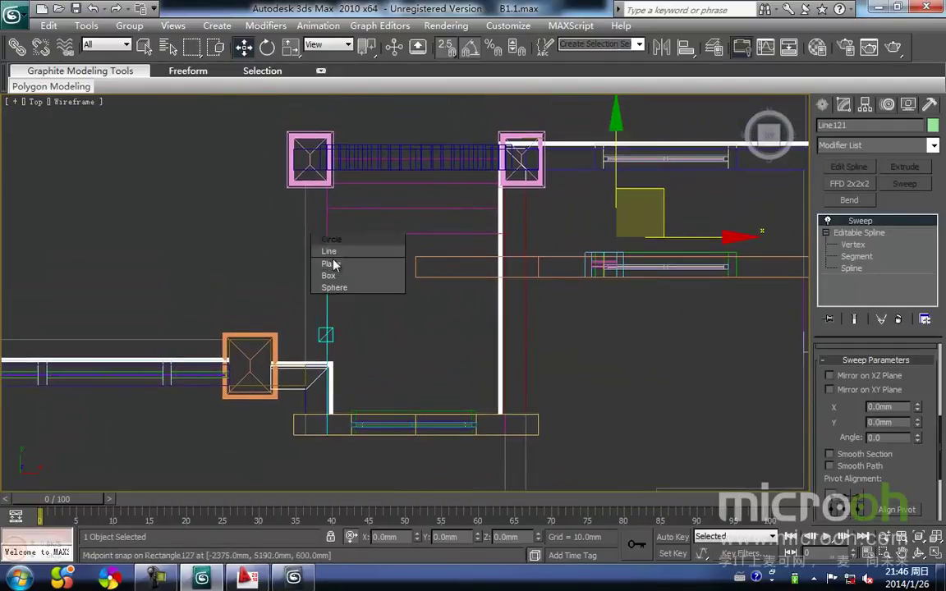
click(338, 253)
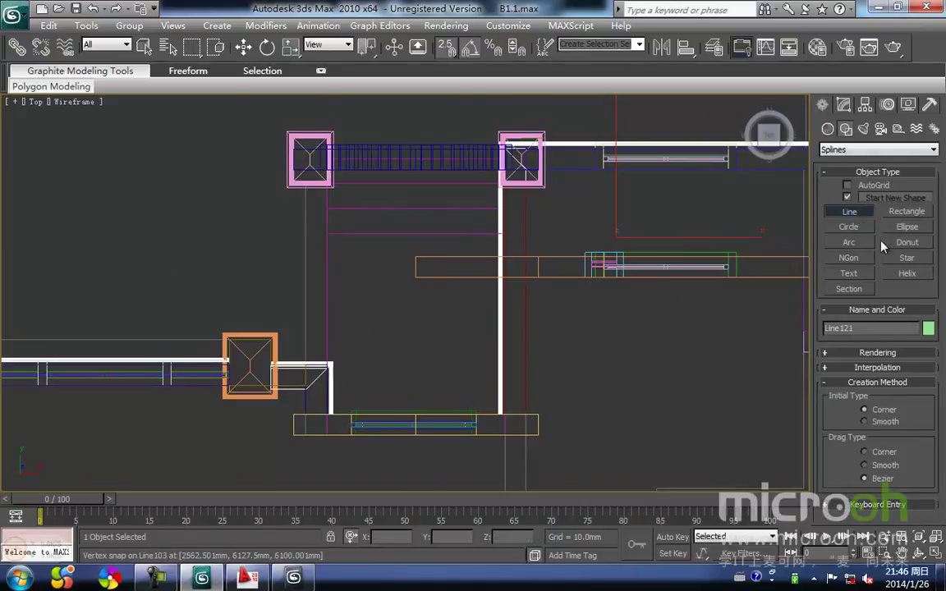
middle_drag(313, 416, 321, 417)
click(313, 417)
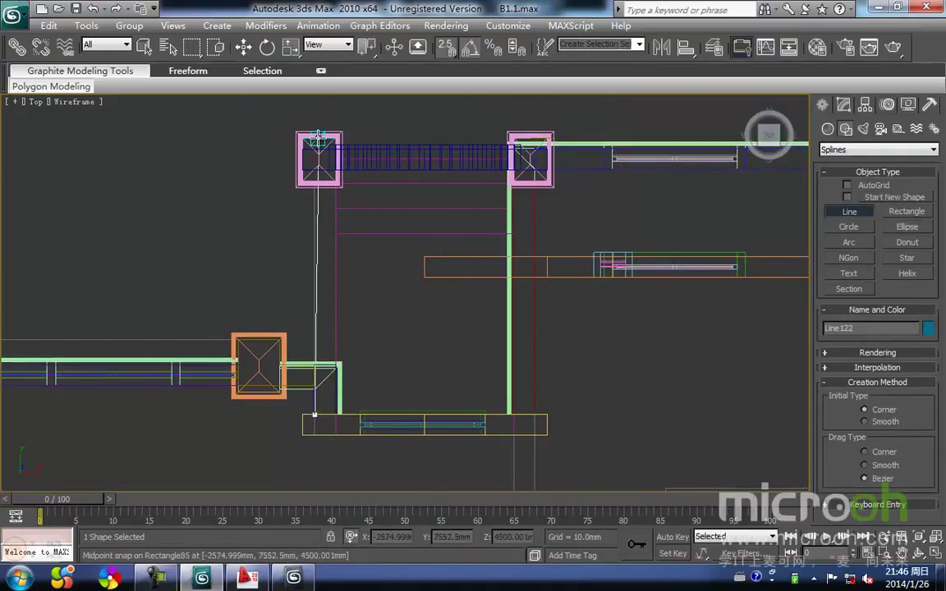
scroll(307, 171, up, 1)
scroll(305, 180, down, 1)
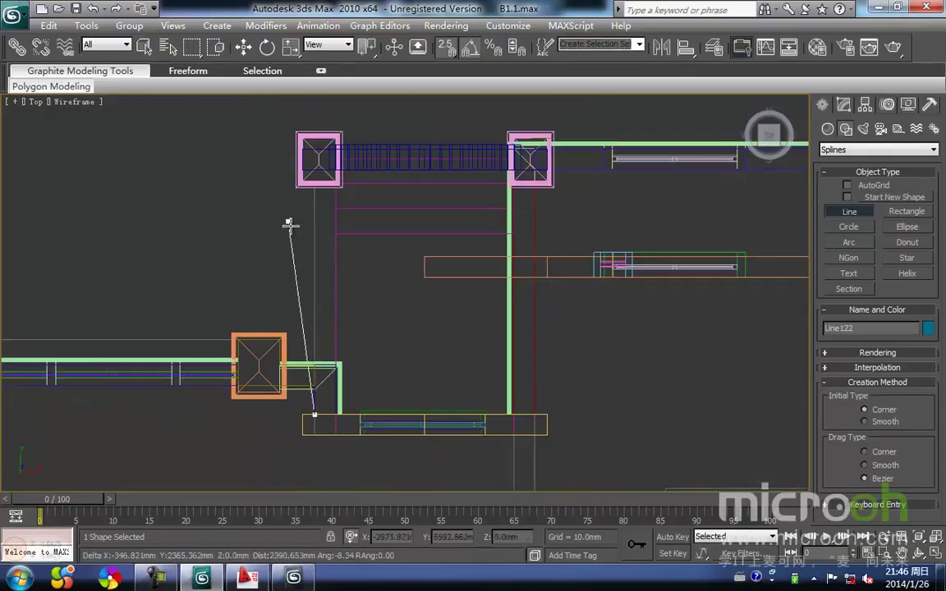
right_click(303, 244)
Draw a straight line along the platform's open side from the doorway wall to the outer edge of the column.
middle_drag(330, 411, 353, 325)
scroll(343, 362, up, 3)
click(299, 367)
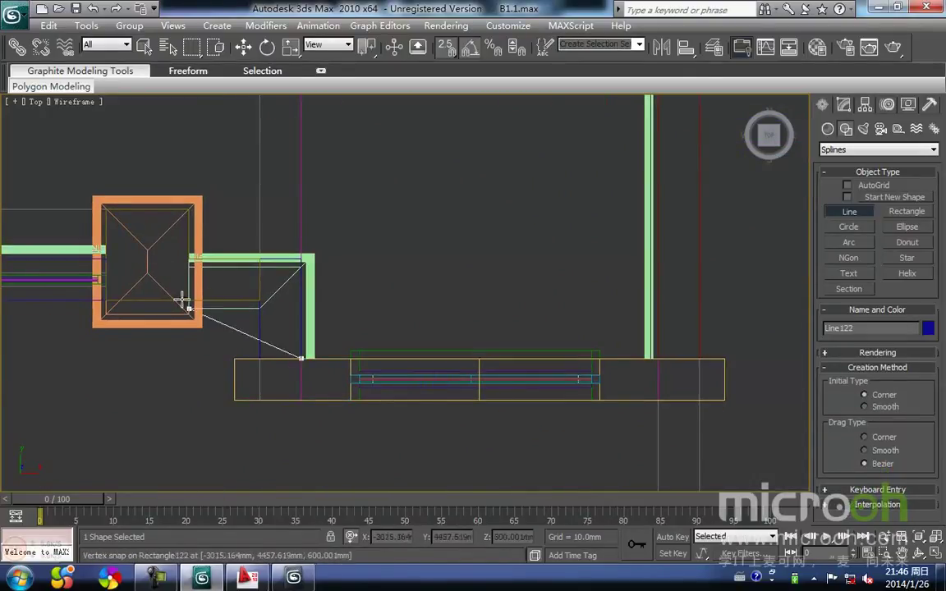
scroll(182, 194, down, 2)
key(i)
scroll(181, 194, down, 2)
scroll(482, 222, up, 3)
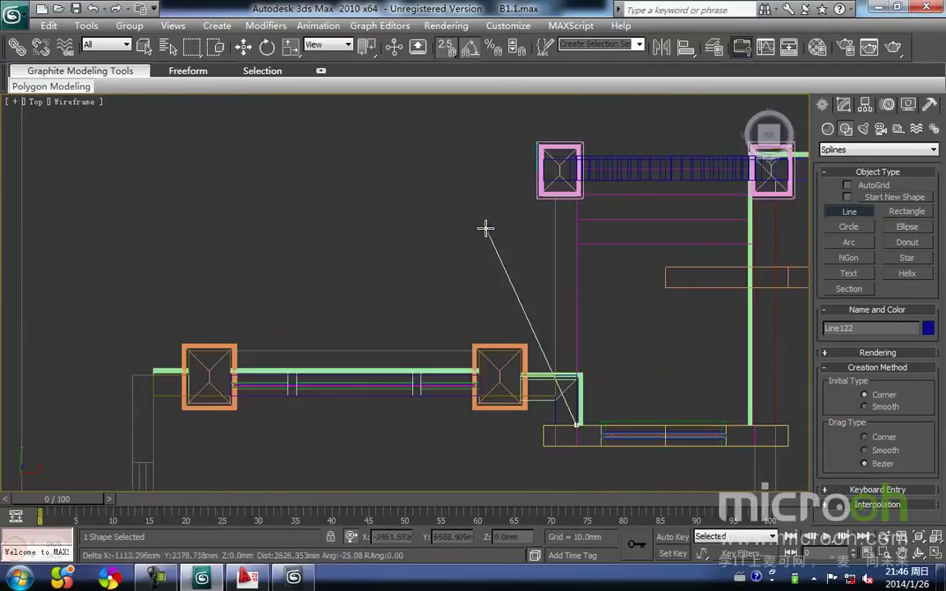
scroll(581, 152, up, 3)
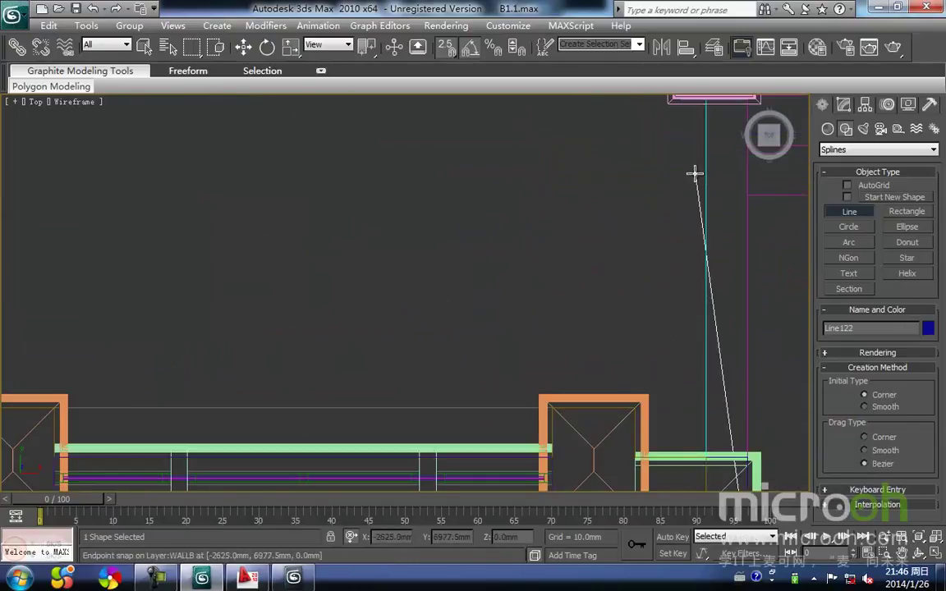
key(i)
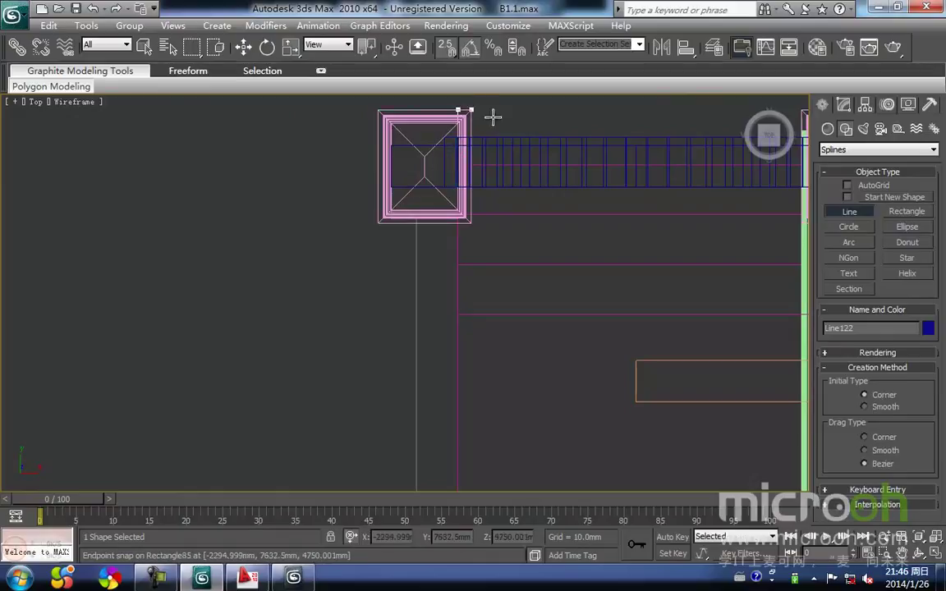
right_click(426, 336)
Isolate the new platform edge line together with the swept base trim.
middle_drag(391, 380, 612, 280)
scroll(387, 358, down, 4)
scroll(496, 361, up, 2)
middle_drag(456, 384, 399, 299)
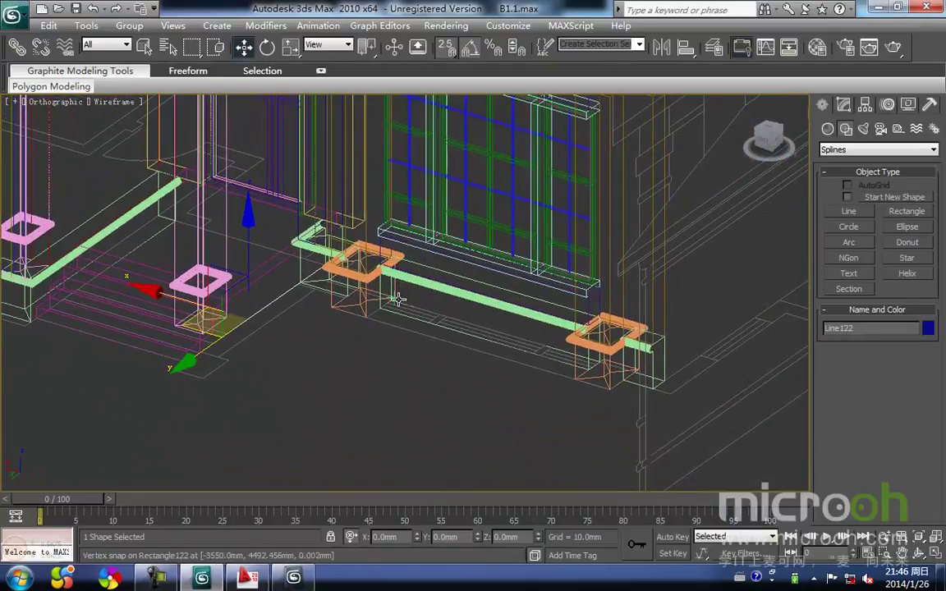
ctrl+click(441, 293)
key(alt+q)
middle_drag(404, 374, 201, 341)
Attach the platform edge line to the base trim's editable spline beneath its Sweep modifier.
click(329, 341)
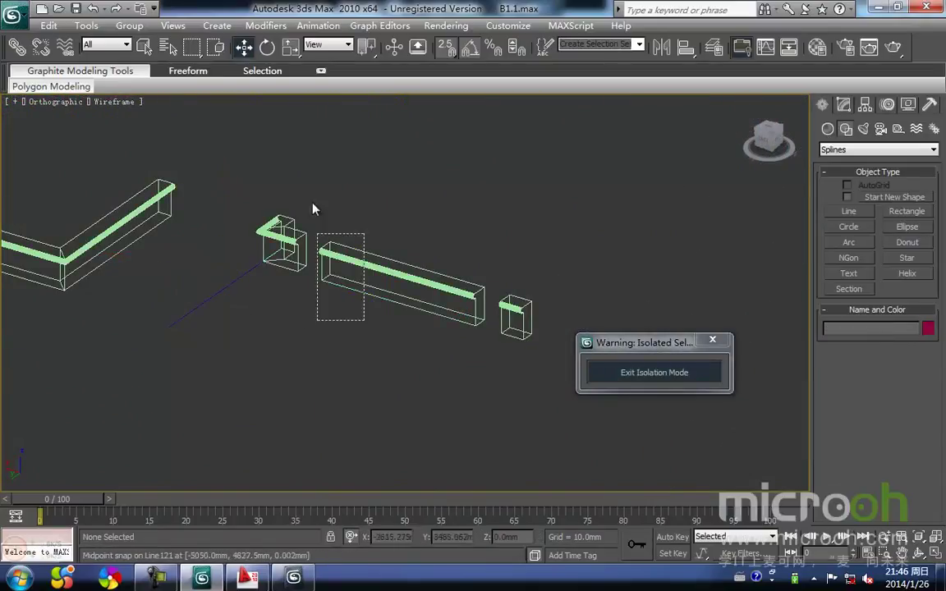
drag(358, 307, 349, 284)
click(845, 105)
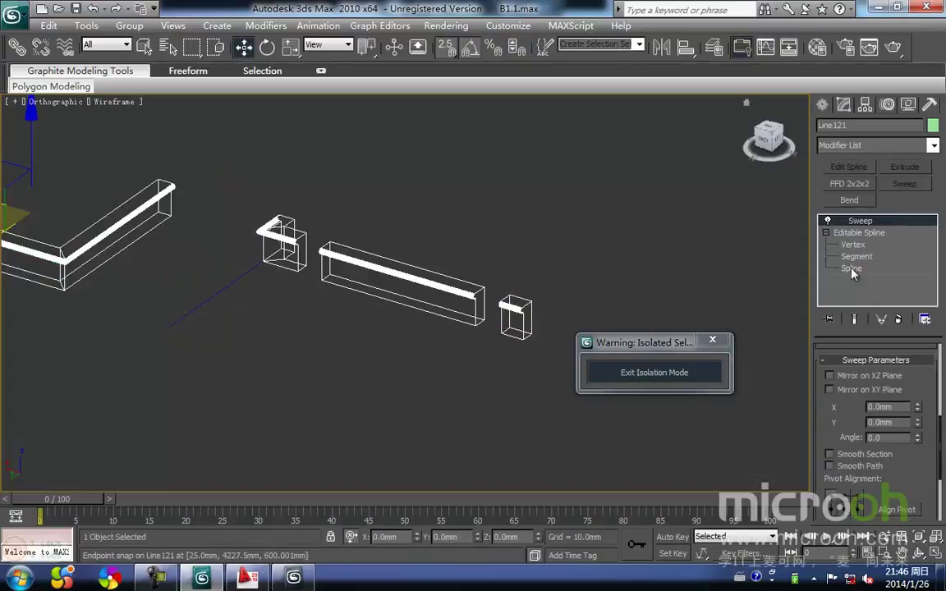
click(858, 233)
middle_drag(249, 321, 319, 331)
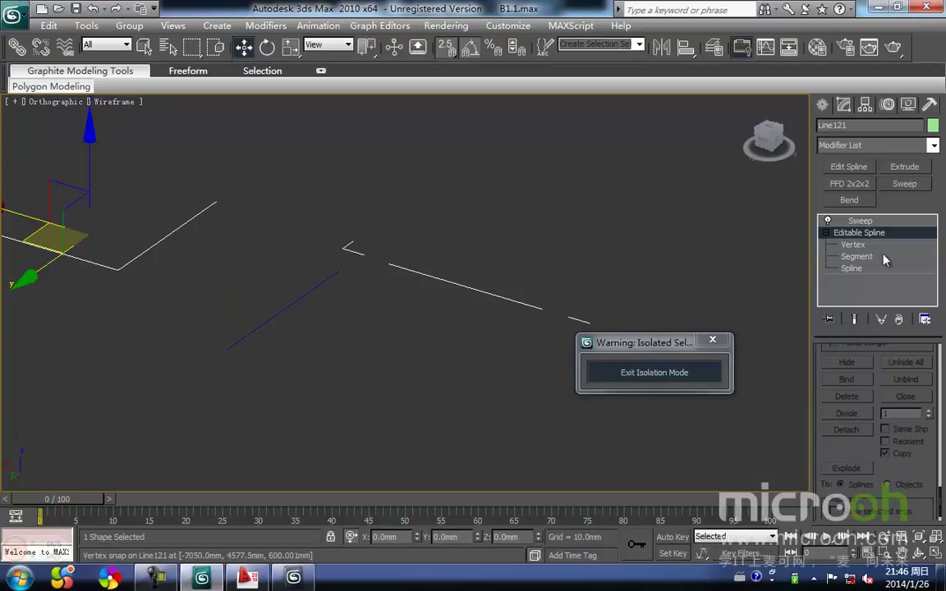
right_click(425, 291)
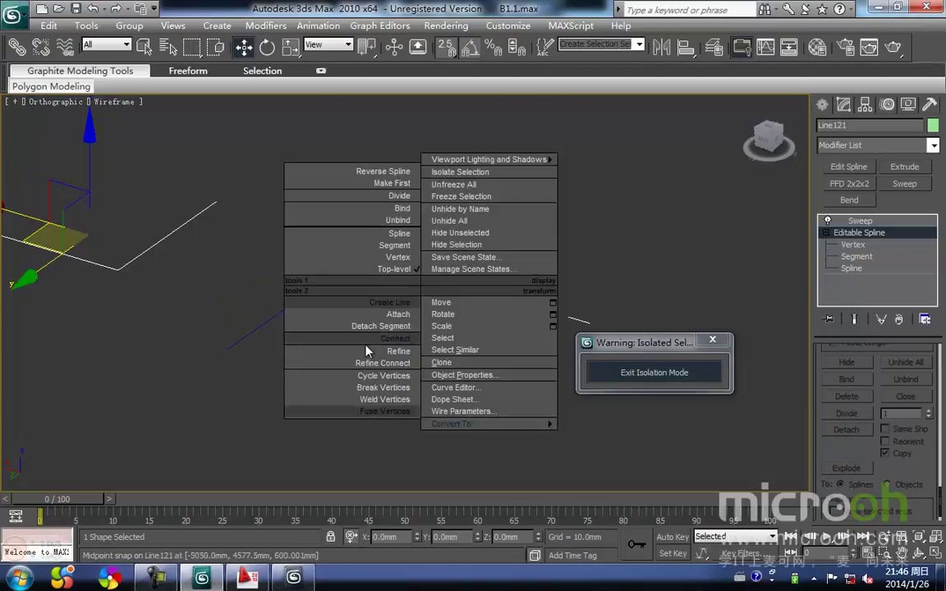
click(390, 317)
click(288, 305)
right_click(336, 346)
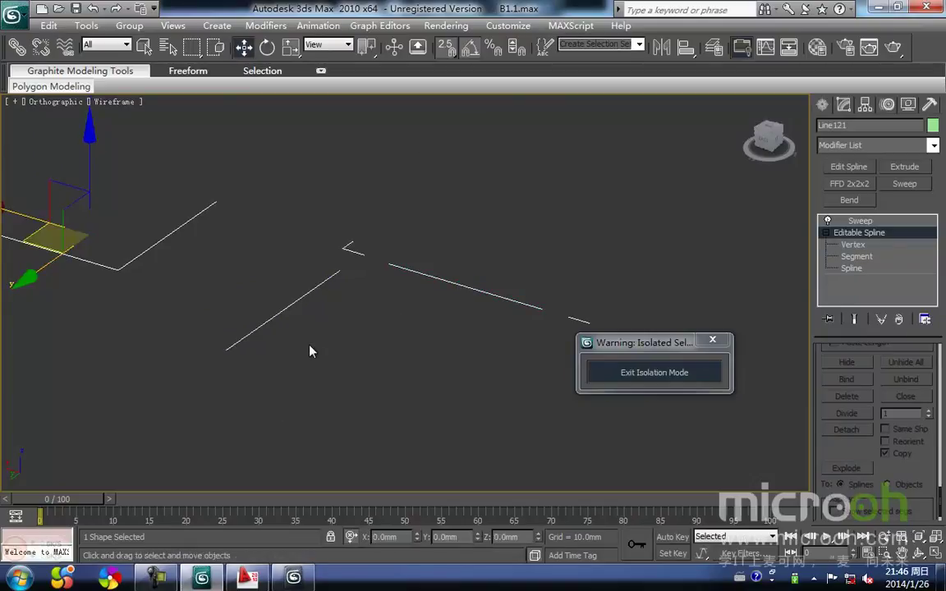
click(336, 346)
click(288, 304)
click(289, 346)
click(267, 320)
middle_drag(303, 329, 309, 309)
Raise the attached platform edge segment to the 600 mm level of the other base trim segments.
click(852, 246)
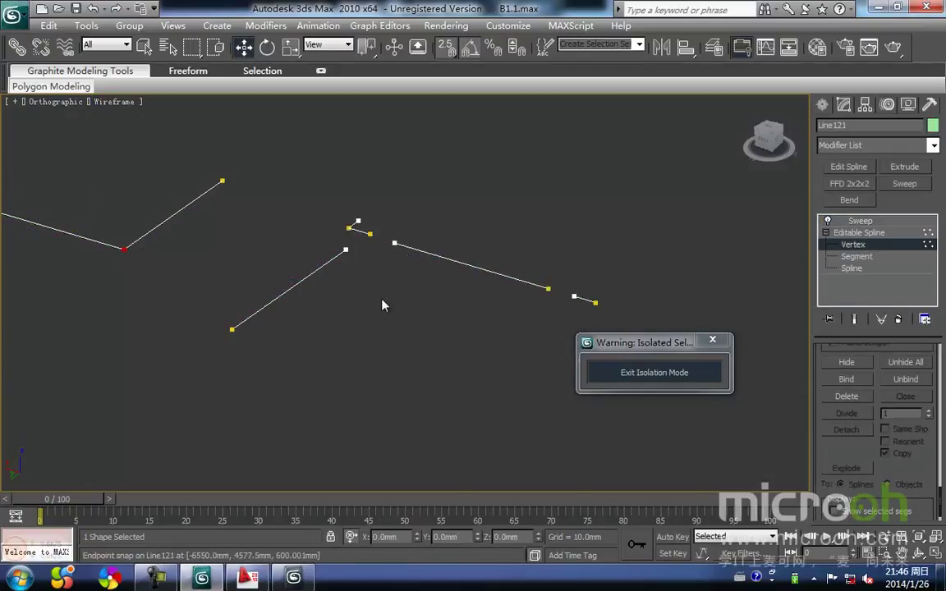
middle_drag(305, 313, 313, 300)
key(2)
drag(322, 303, 284, 257)
middle_drag(350, 301, 321, 327)
key(f)
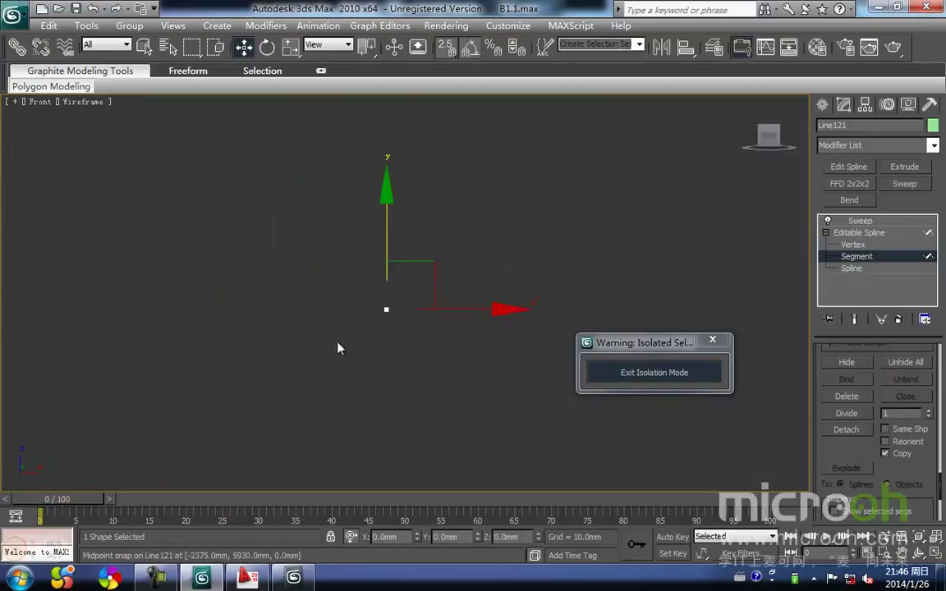
middle_drag(347, 372, 365, 346)
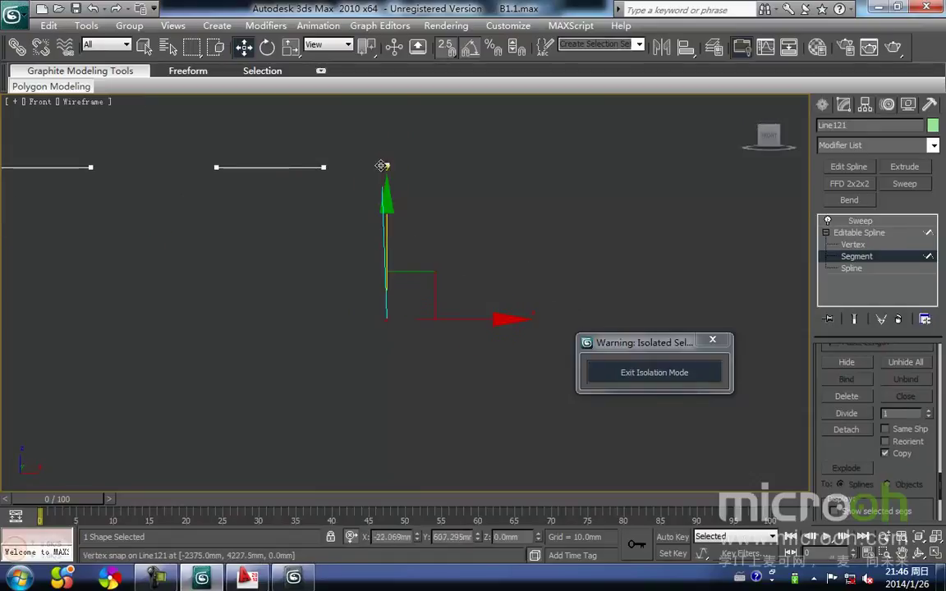
key(l)
scroll(280, 293, down, 2)
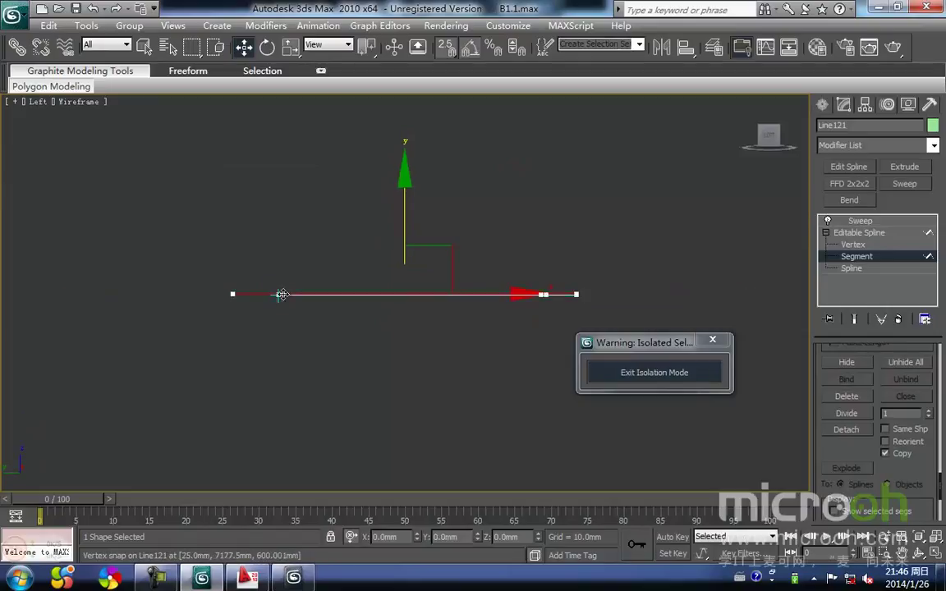
scroll(283, 293, up, 2)
middle_drag(290, 292, 395, 271)
key(space)
drag(165, 271, 257, 273)
key(t)
middle_drag(410, 296, 392, 229)
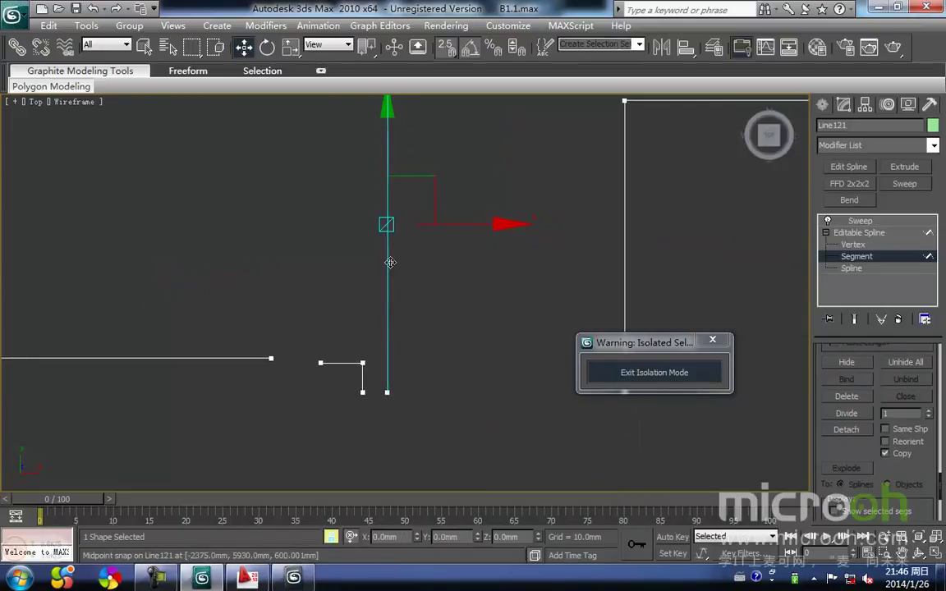
Exit isolation mode and return the base trim to its Sweep level.
click(417, 384)
scroll(409, 371, down, 1)
middle_drag(413, 349, 405, 380)
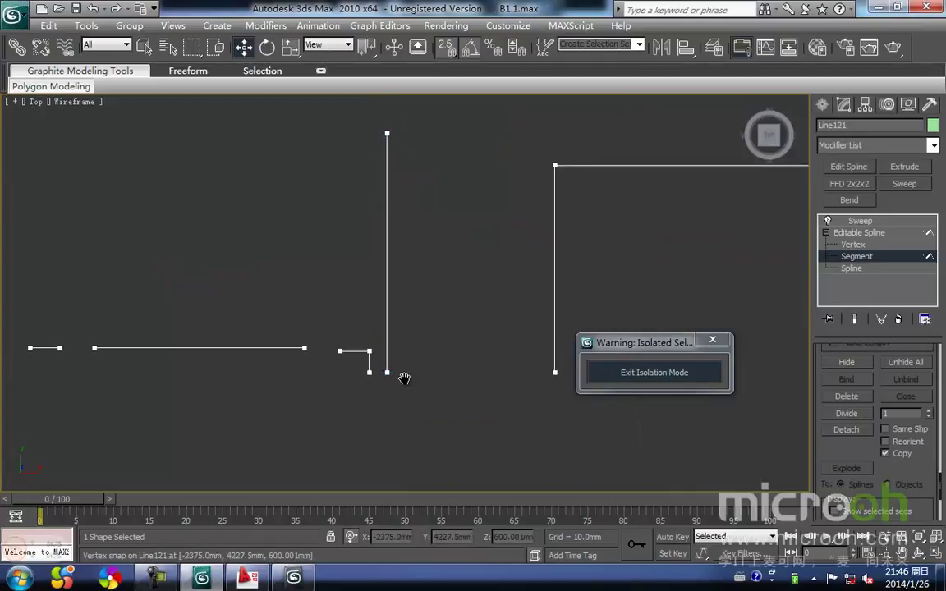
scroll(405, 386, down, 1)
click(667, 379)
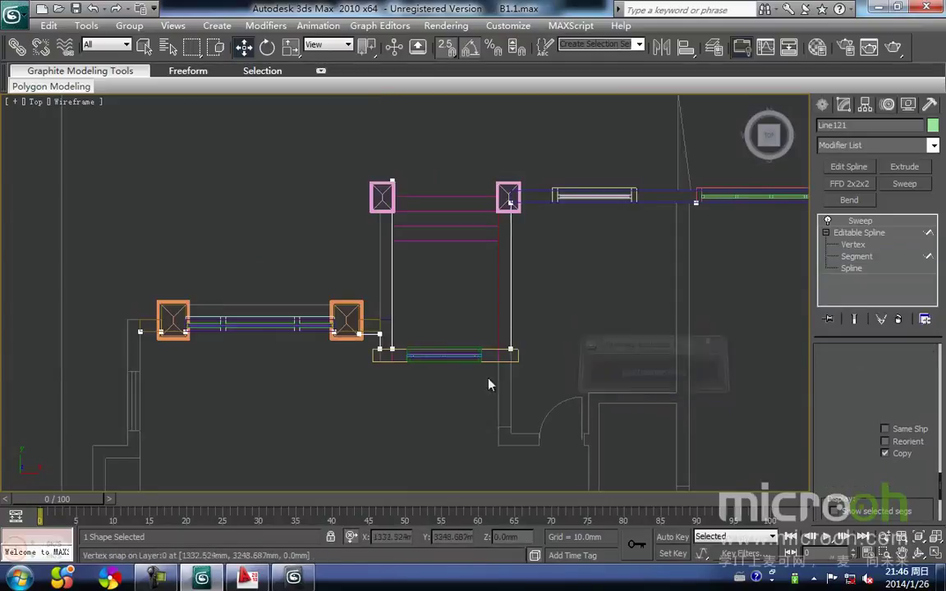
middle_drag(416, 380, 420, 357)
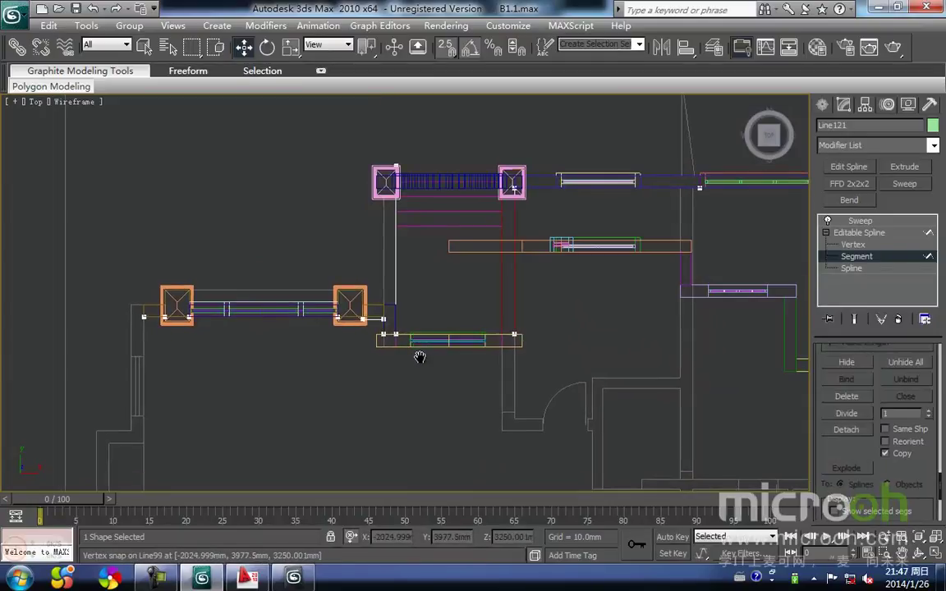
click(860, 220)
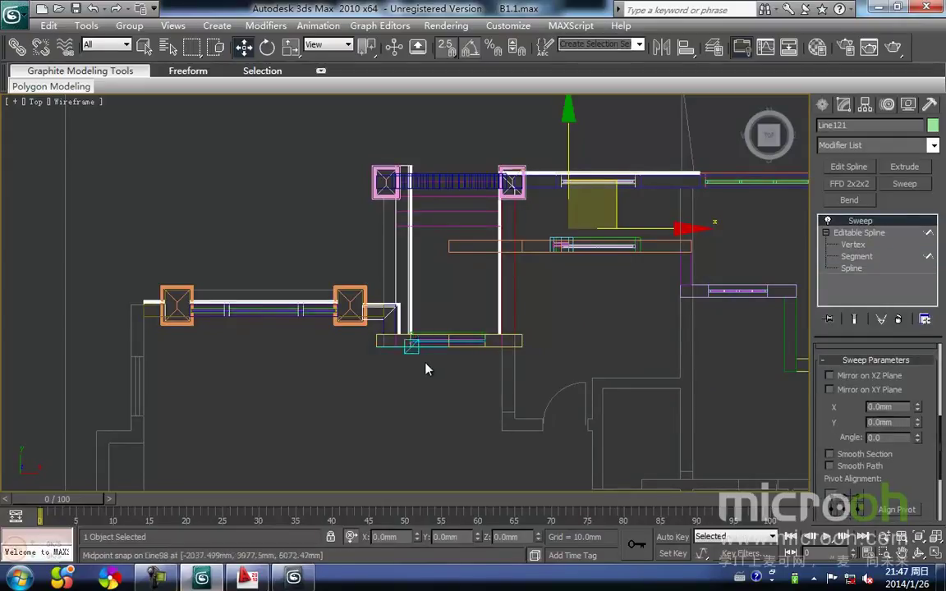
key(F3)
key(F3)
key(F3)
alt+middle_drag(410, 347, 718, 260)
alt+middle_drag(578, 389, 474, 388)
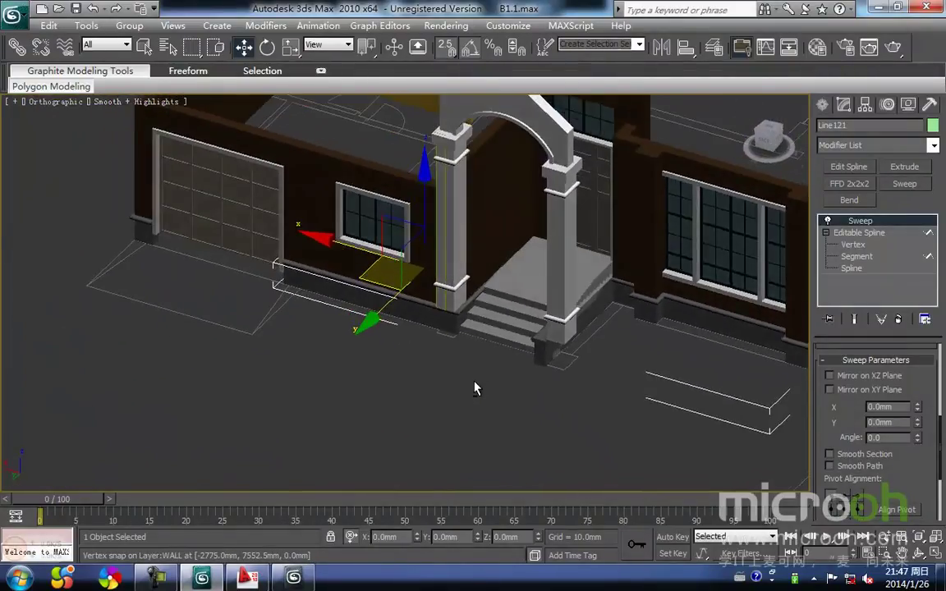
Make the platform edge's vertex at the column the first vertex and return the base trim to its Sweep level.
click(854, 245)
scroll(564, 369, up, 2)
middle_drag(597, 360, 479, 367)
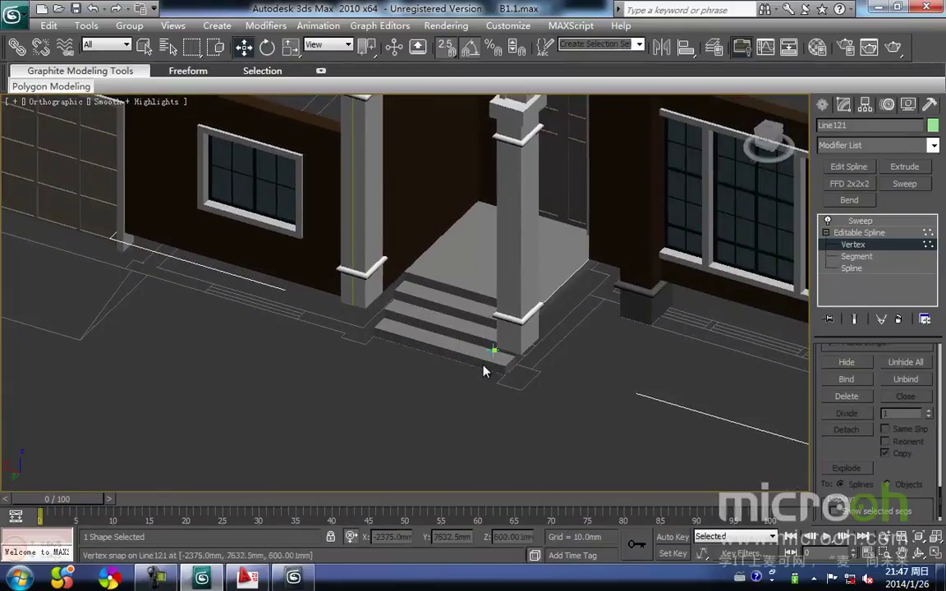
key(F3)
drag(516, 377, 456, 322)
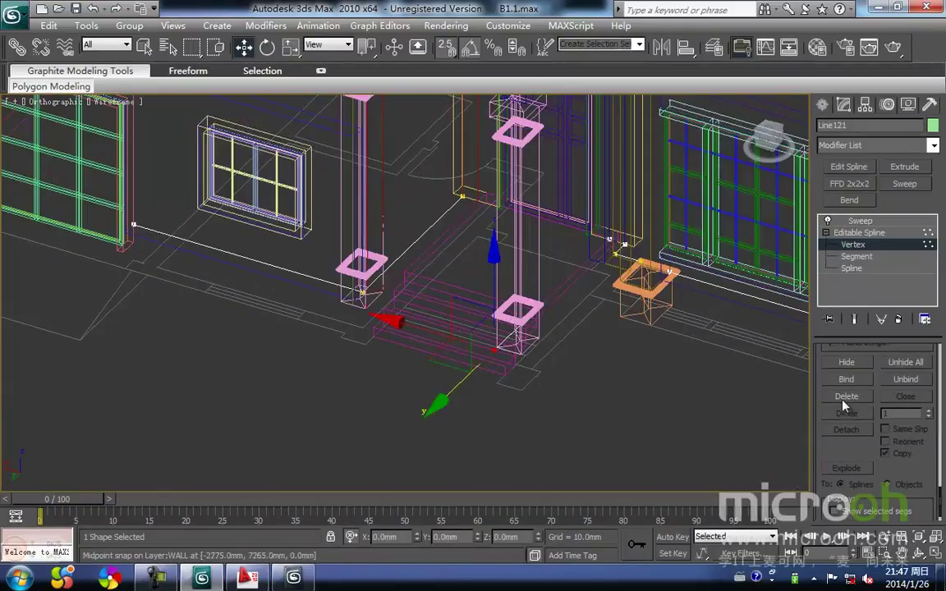
drag(942, 501, 941, 445)
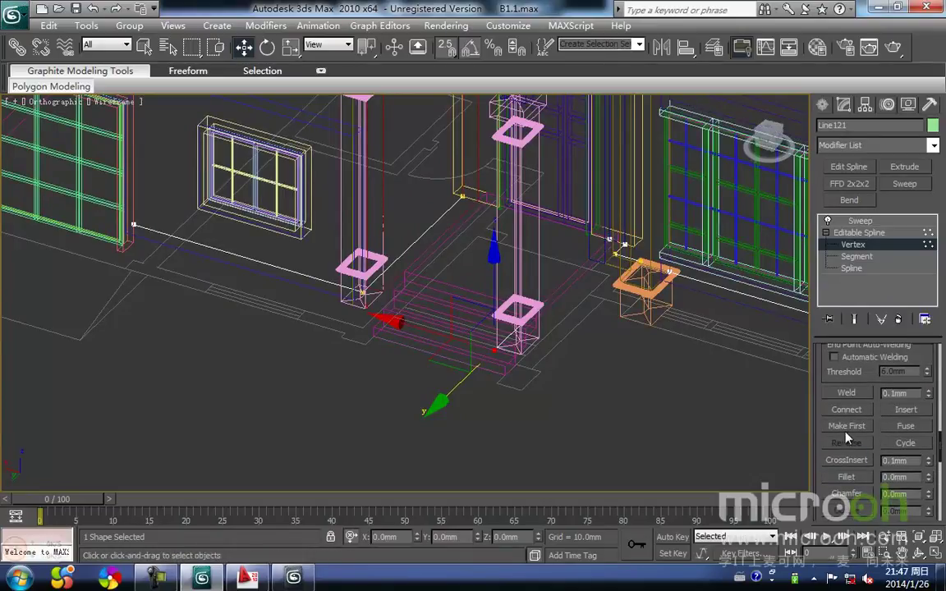
scroll(558, 336, up, 4)
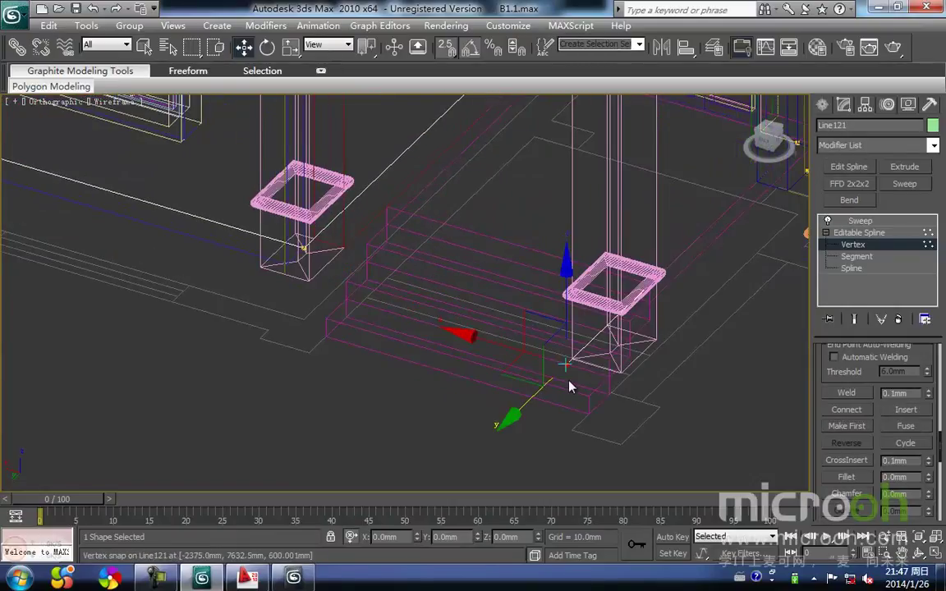
key(F3)
scroll(459, 349, down, 3)
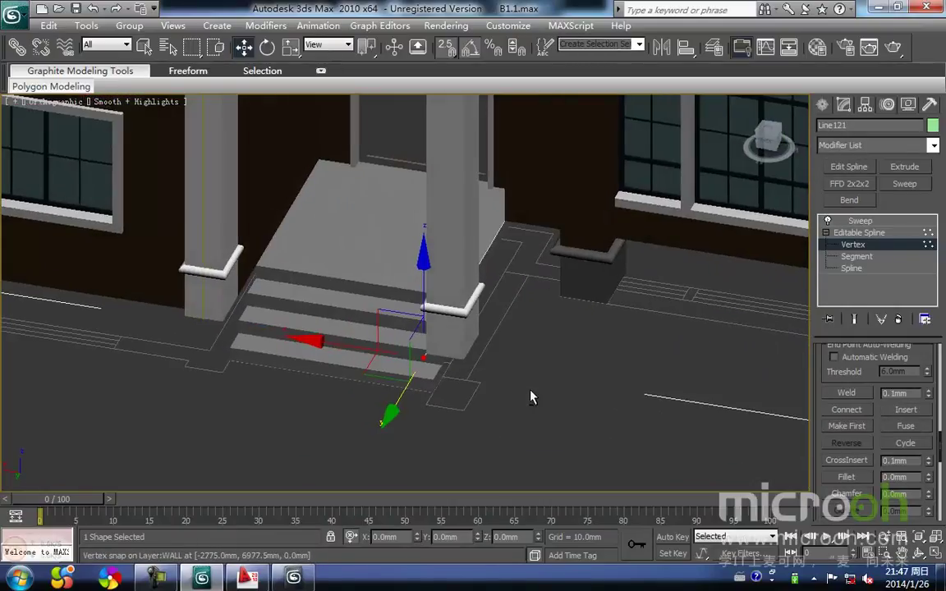
click(862, 223)
alt+middle_drag(565, 368, 533, 380)
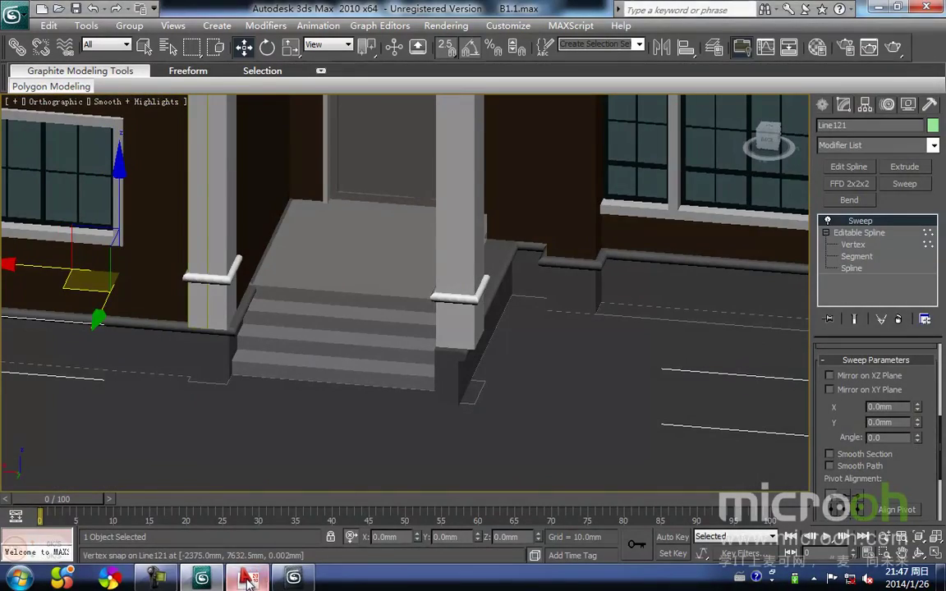
Switch to AutoCAD and examine the porch, its stairs and the low wall beside them in the P~A elevation.
click(246, 579)
scroll(353, 353, up, 5)
mouse_move(419, 392)
middle_down()
mouse_move(417, 358)
mouse_move(395, 373)
middle_up()
scroll(417, 358, down, 2)
scroll(450, 367, down, 2)
mouse_move(664, 372)
middle_down()
mouse_move(503, 392)
mouse_move(515, 376)
mouse_move(421, 365)
mouse_move(446, 357)
middle_up()
scroll(494, 361, up, 3)
scroll(419, 367, down, 2)
mouse_move(566, 368)
middle_down()
mouse_move(484, 373)
mouse_move(590, 380)
middle_up()
scroll(466, 386, up, 3)
middle_drag(554, 350, 572, 361)
middle_drag(490, 357, 503, 349)
scroll(501, 351, down, 2)
scroll(556, 321, down, 2)
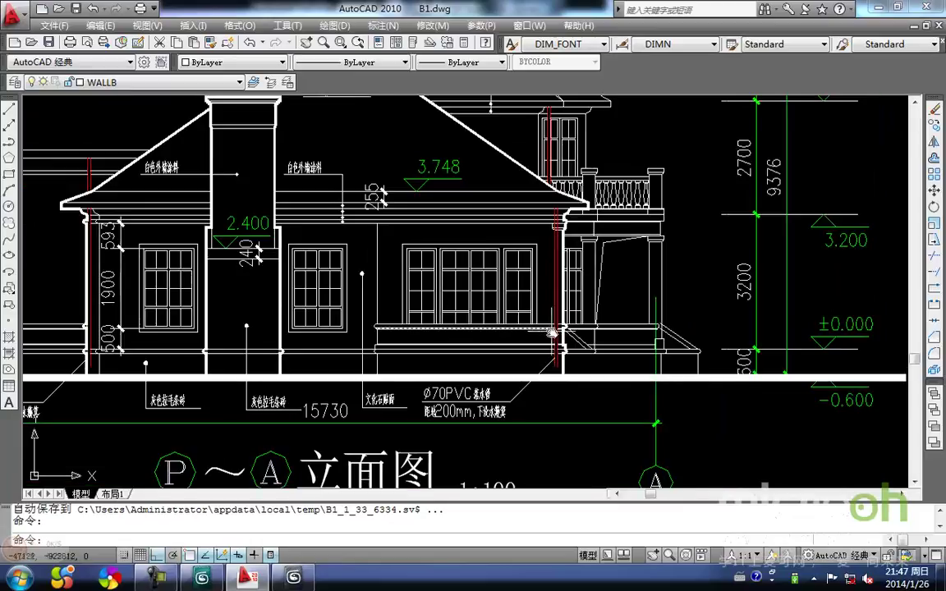
scroll(543, 342, down, 4)
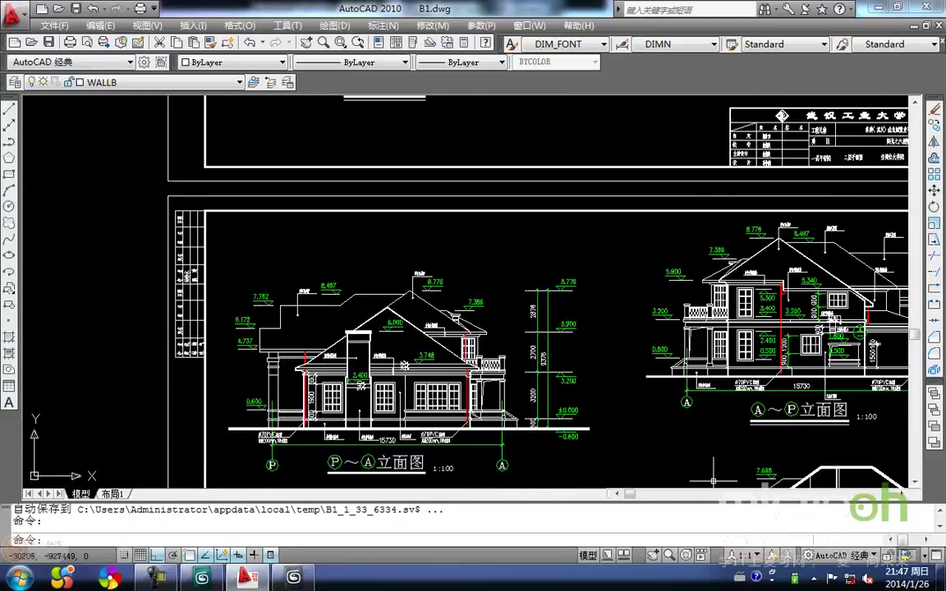
middle_drag(892, 406, 635, 417)
scroll(437, 379, up, 2)
scroll(441, 374, up, 2)
middle_drag(446, 368, 499, 361)
scroll(481, 361, up, 2)
middle_drag(435, 376, 860, 289)
middle_drag(142, 432, 377, 358)
scroll(376, 357, up, 2)
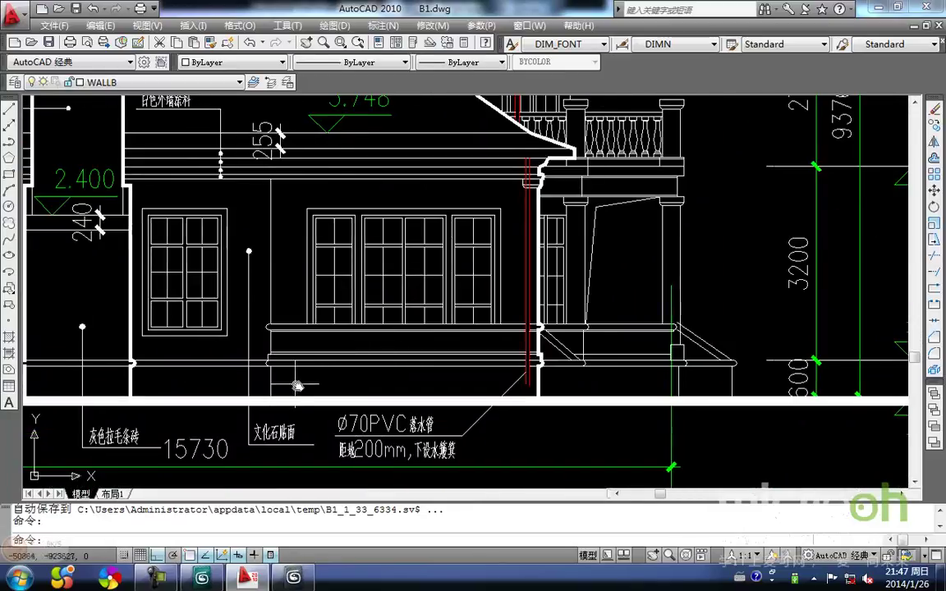
middle_drag(294, 383, 369, 374)
Switch back to 3ds Max and draw a straight line in plan along the platform's open side from the wall corner to the column.
click(204, 579)
scroll(288, 413, down, 2)
middle_drag(288, 414, 328, 405)
middle_drag(480, 404, 337, 425)
click(417, 424)
click(446, 333)
key(t)
key(z)
scroll(312, 308, up, 2)
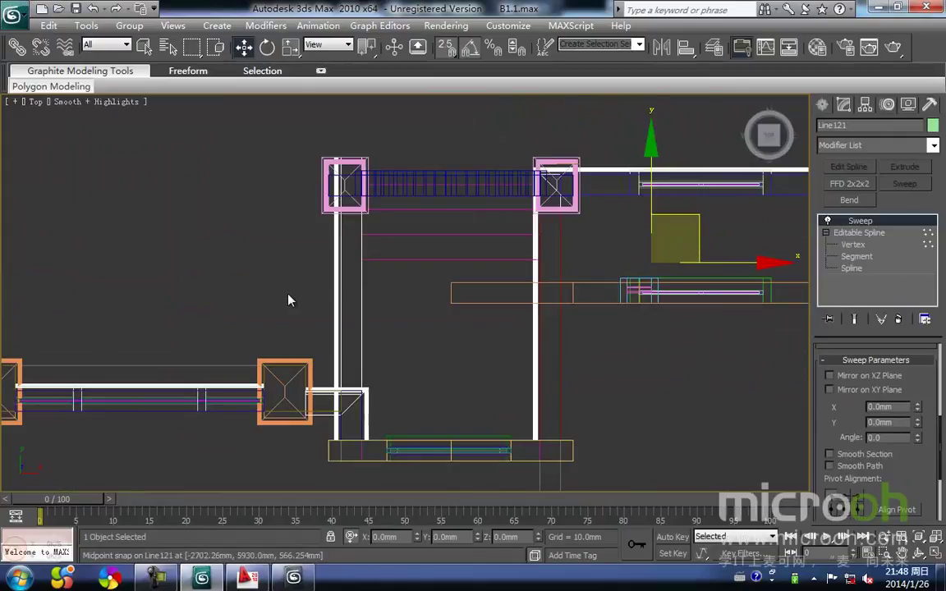
key(F3)
click(292, 298)
middle_drag(319, 338, 348, 302)
right_click(346, 297)
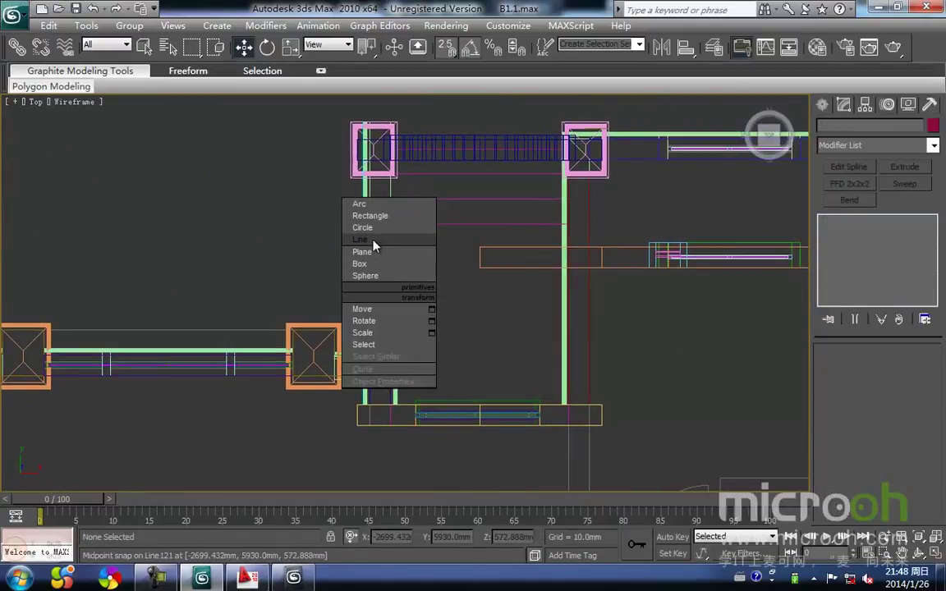
click(373, 246)
scroll(398, 380, up, 4)
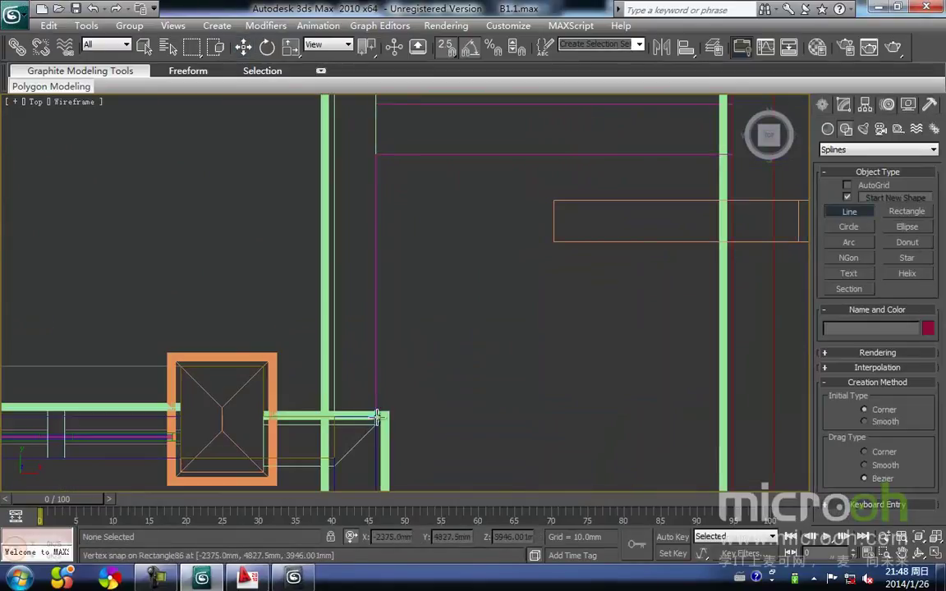
click(374, 421)
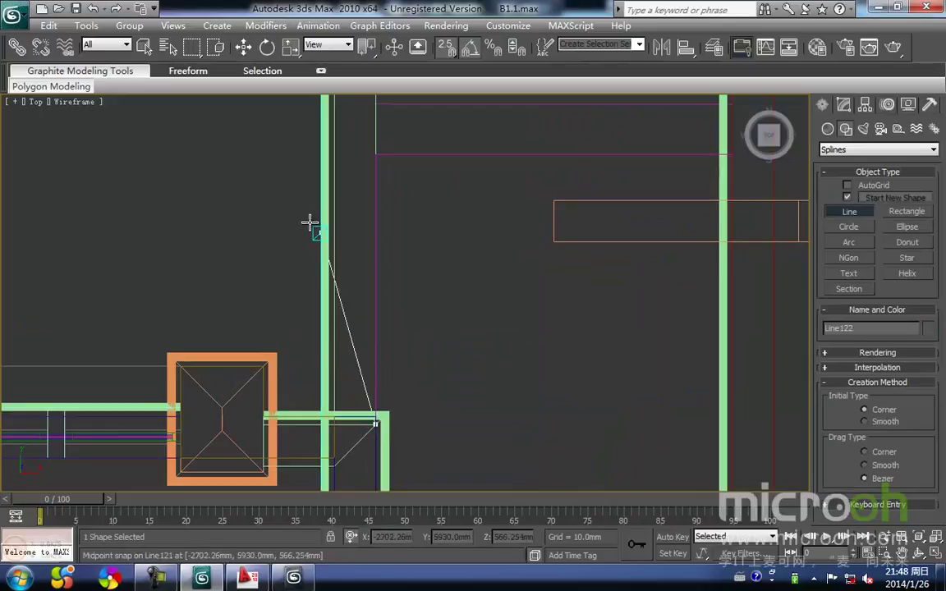
key(i)
scroll(309, 222, down, 2)
scroll(439, 205, up, 1)
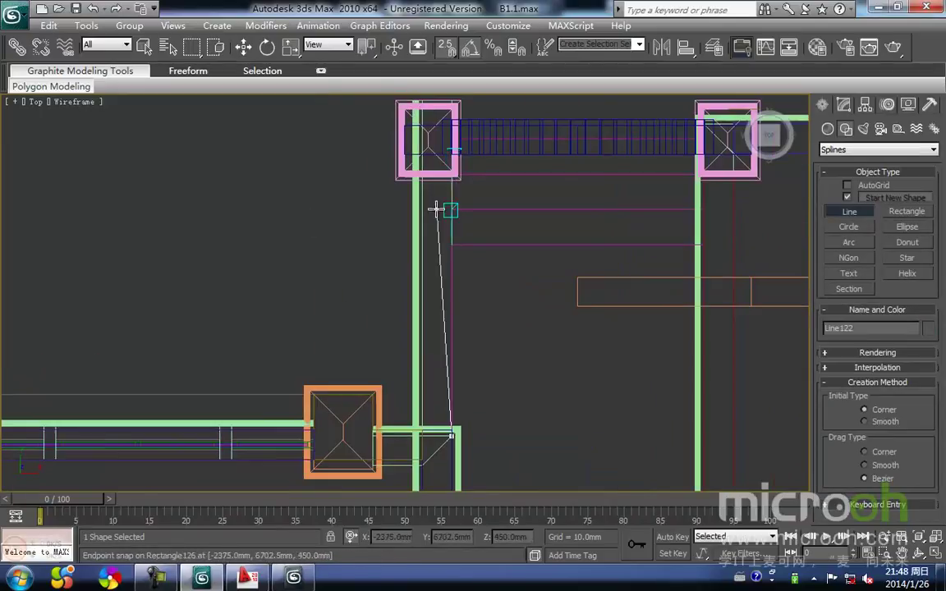
scroll(436, 208, up, 2)
click(464, 119)
right_click(557, 403)
right_click(553, 403)
middle_drag(545, 389, 530, 359)
scroll(531, 359, down, 3)
Raise the new platform side line above the platform in the left view.
key(l)
key(z)
scroll(496, 351, down, 8)
middle_drag(427, 348, 414, 397)
key(space)
key(s)
drag(391, 288, 391, 245)
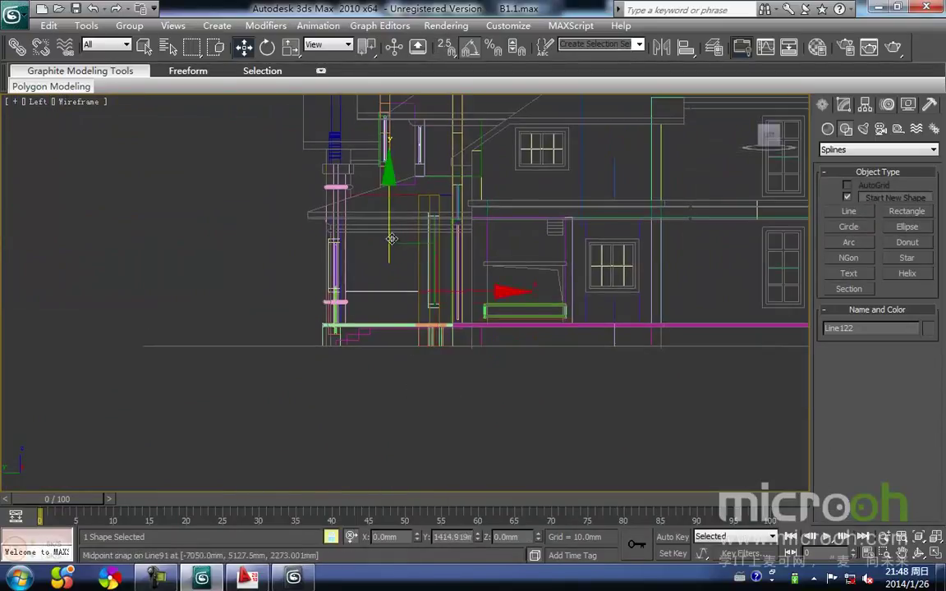
Move the low wall's profile shape from the far porch in the side elevation to the wall end of the new line.
middle_drag(386, 308, 258, 310)
scroll(311, 305, down, 2)
scroll(418, 321, up, 2)
scroll(377, 304, up, 2)
middle_drag(698, 339, 488, 315)
scroll(403, 296, up, 2)
scroll(488, 315, down, 2)
middle_drag(350, 328, 370, 322)
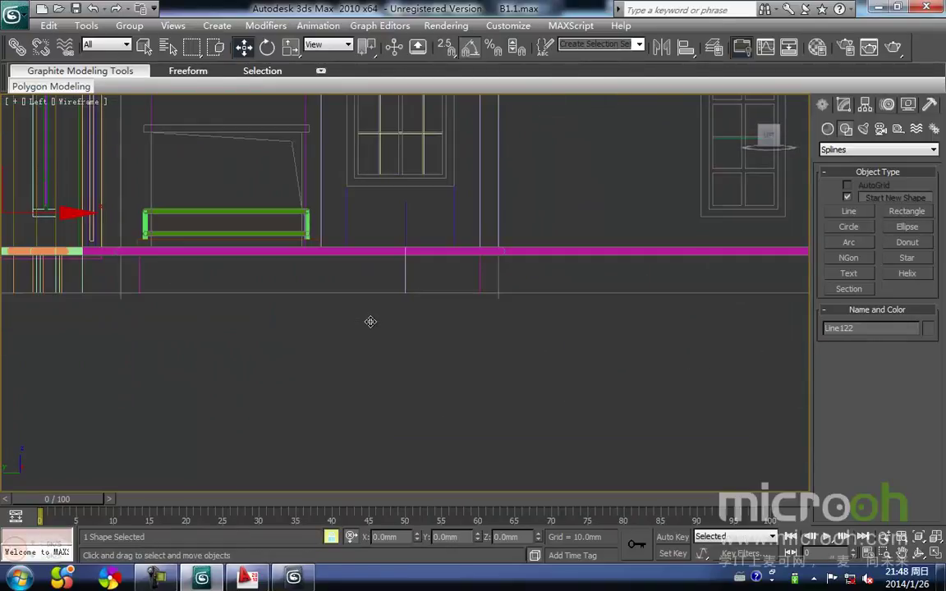
scroll(359, 306, up, 4)
middle_drag(140, 271, 185, 322)
scroll(383, 312, down, 5)
scroll(238, 322, down, 1)
middle_drag(247, 322, 214, 323)
middle_drag(292, 322, 273, 323)
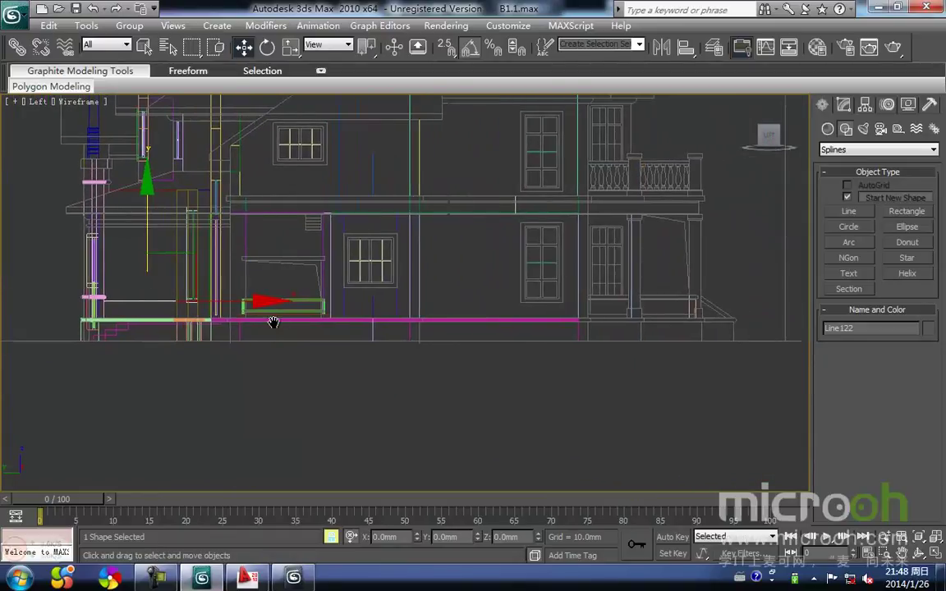
middle_drag(448, 357, 225, 323)
scroll(493, 293, up, 3)
scroll(484, 300, up, 6)
middle_drag(525, 289, 415, 305)
click(495, 328)
drag(498, 276, 538, 275)
middle_drag(352, 299, 448, 308)
scroll(443, 310, down, 8)
middle_drag(345, 328, 560, 330)
drag(684, 301, 154, 327)
middle_drag(163, 327, 573, 335)
drag(576, 311, 375, 336)
key(space)
Apply a Sweep modifier to the platform side line, using the low wall profile as its custom section.
click(267, 305)
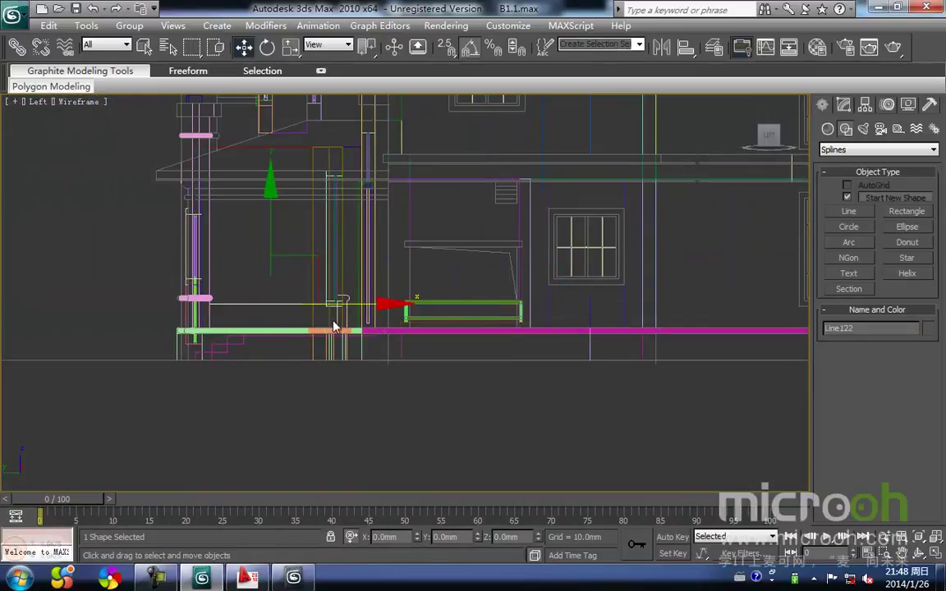
scroll(353, 309, up, 3)
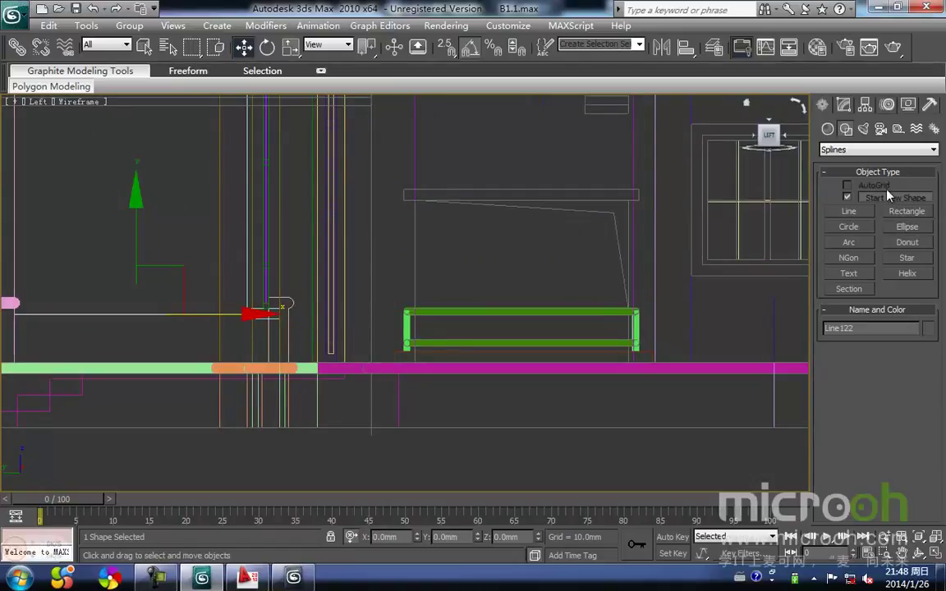
click(845, 106)
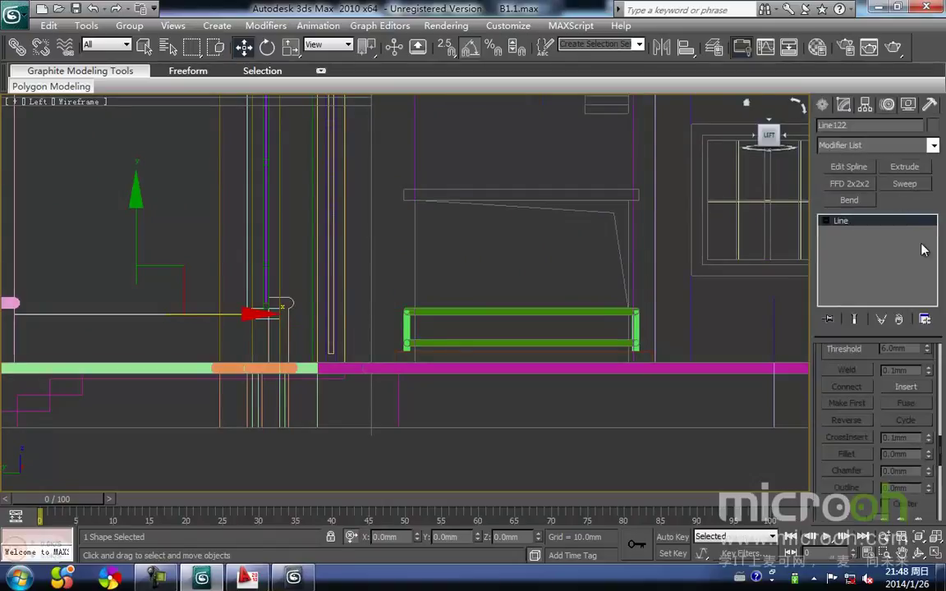
click(905, 184)
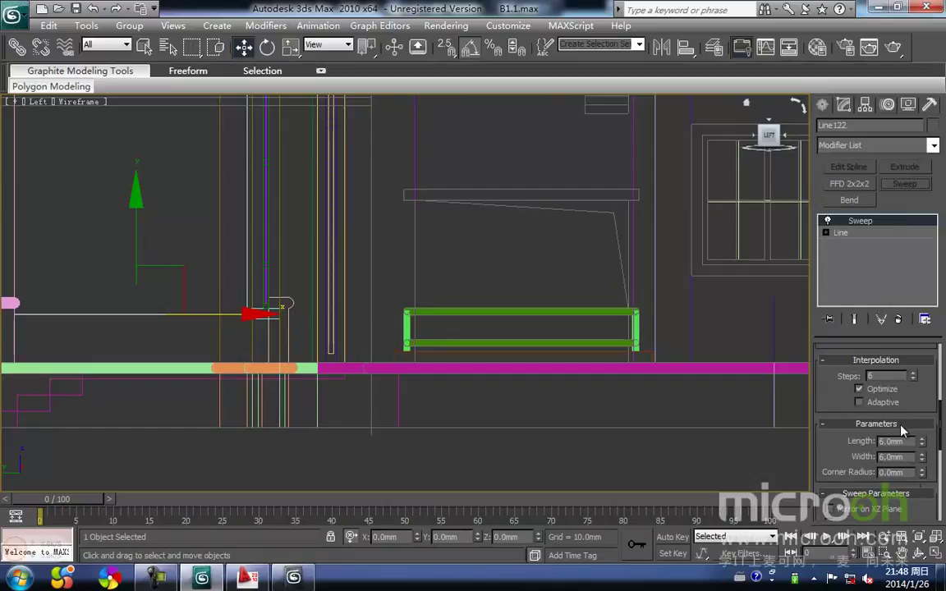
drag(943, 431, 943, 389)
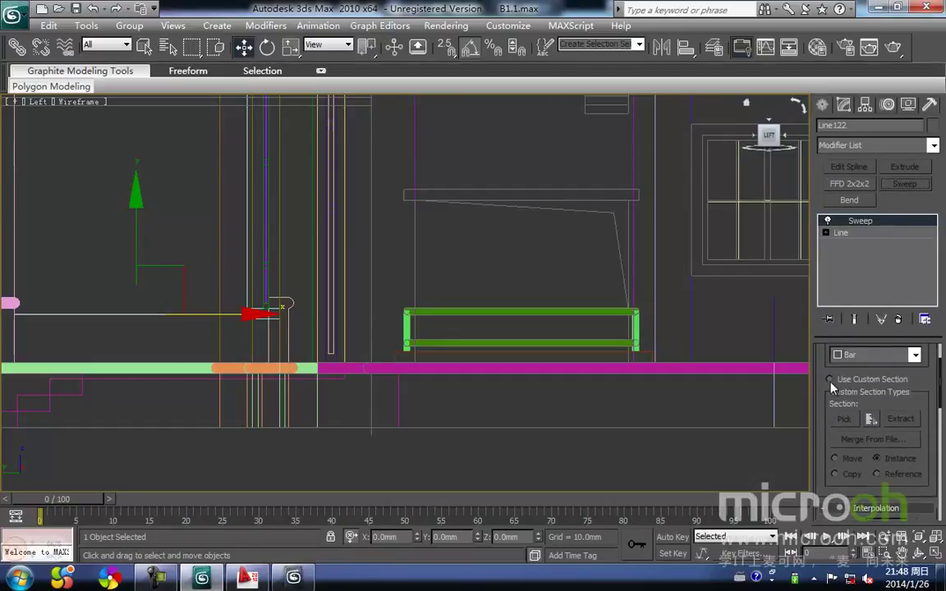
click(830, 379)
click(845, 419)
click(291, 303)
Move the swept low wall in the left view to match the height of the profile shape.
middle_drag(223, 330, 430, 318)
drag(341, 239, 340, 239)
middle_drag(259, 263, 337, 235)
key(space)
mouse_move(316, 272)
mouse_down()
mouse_move(332, 235)
mouse_move(296, 244)
mouse_move(299, 258)
mouse_up()
key(s)
Mirror the low wall's sweep section on the XZ plane.
scroll(369, 244, down, 2)
key(F3)
scroll(413, 331, down, 4)
alt+middle_drag(414, 332, 467, 335)
scroll(469, 374, up, 2)
scroll(444, 377, up, 2)
alt+middle_drag(426, 403, 481, 405)
scroll(402, 325, up, 7)
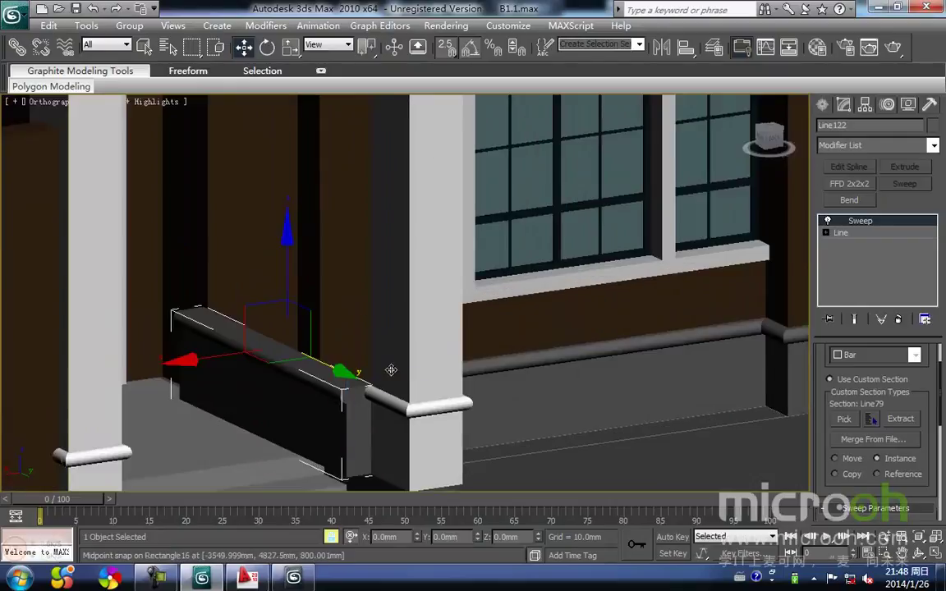
scroll(402, 344, down, 2)
middle_drag(376, 413, 395, 339)
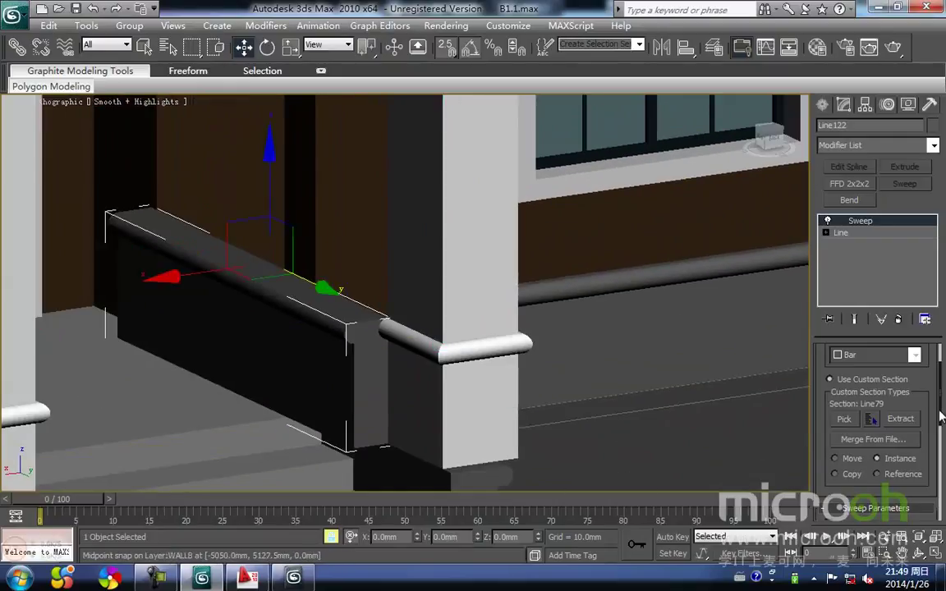
drag(942, 406, 944, 440)
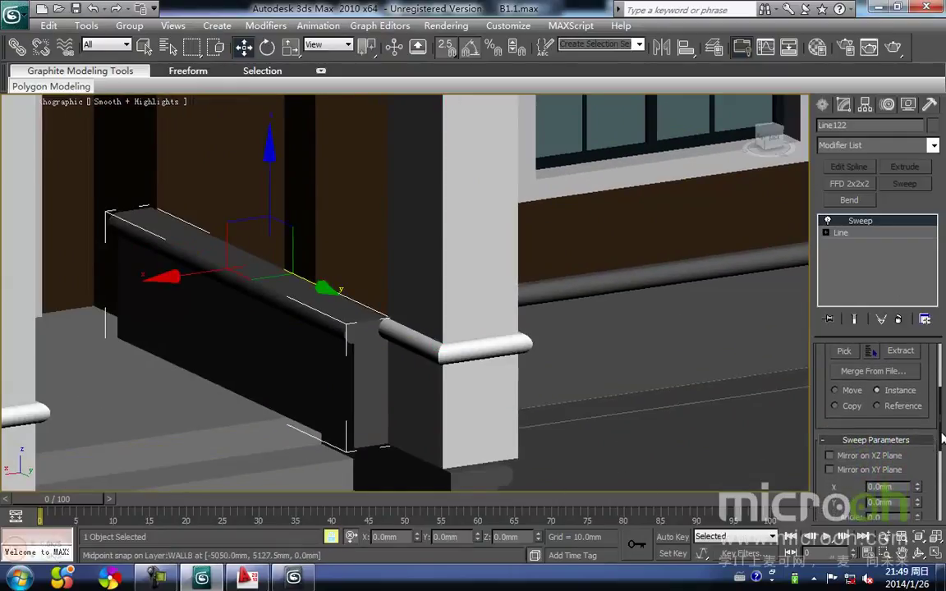
click(829, 456)
Shift the swept low wall sideways in the top view, snapping it to the wall corner beside the platform.
middle_drag(346, 364, 393, 299)
scroll(444, 351, down, 3)
key(t)
drag(435, 257, 420, 372)
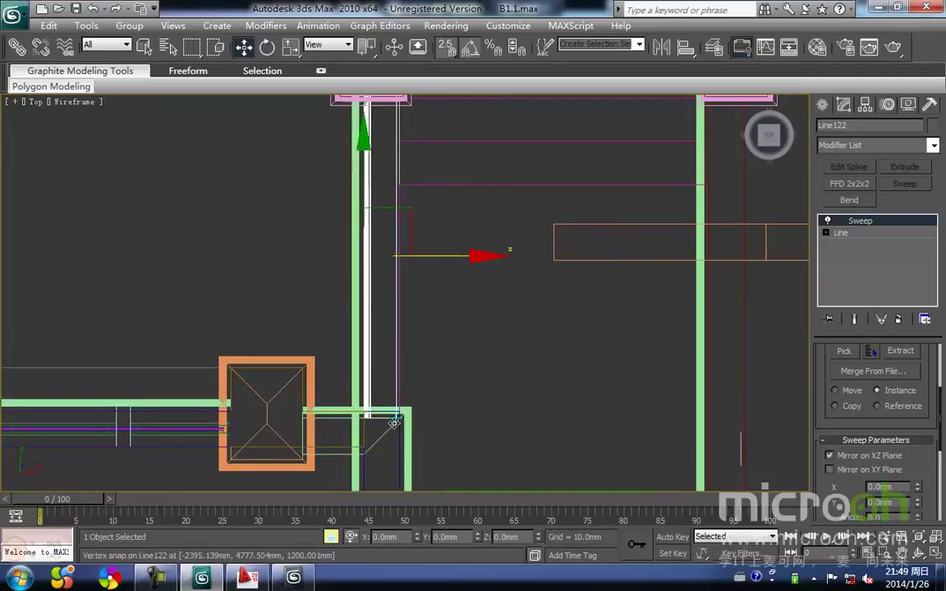
drag(394, 421, 399, 409)
Assign the 白色外墙涂料 material to the low wall and clear the selection.
scroll(394, 391, down, 5)
key(F3)
mouse_move(393, 384)
alt+middle_down()
mouse_move(460, 309)
mouse_move(645, 283)
alt+middle_up()
mouse_move(423, 403)
middle_down()
mouse_move(447, 334)
mouse_move(440, 353)
mouse_move(408, 355)
mouse_move(400, 342)
middle_up()
key(m)
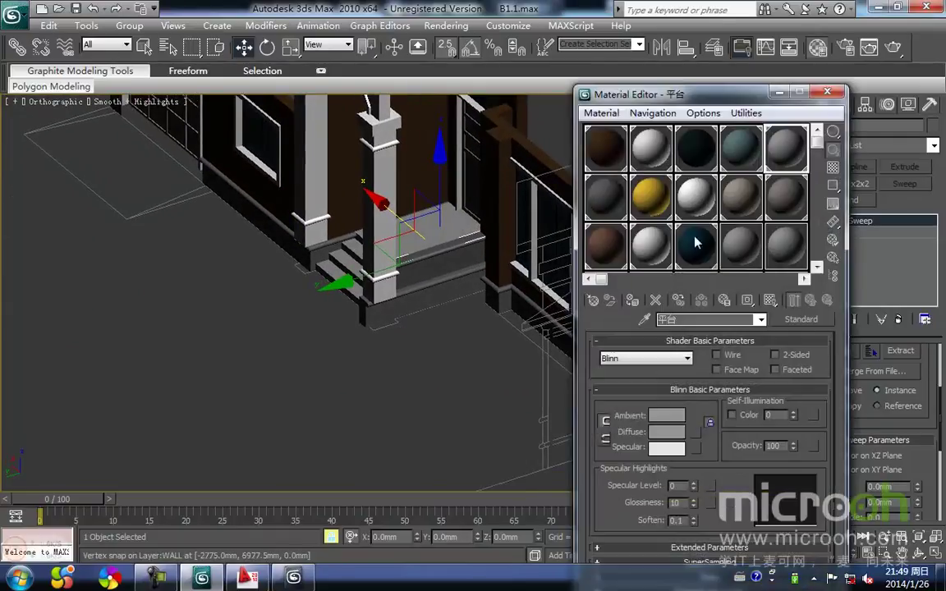
click(700, 204)
click(633, 301)
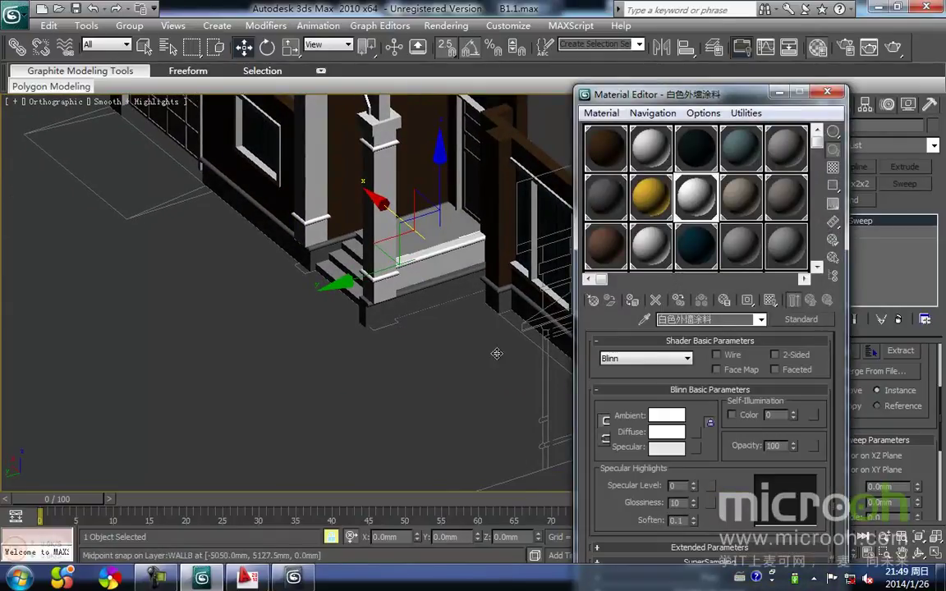
middle_drag(493, 368, 387, 403)
click(387, 404)
click(835, 94)
middle_drag(439, 383, 418, 401)
middle_drag(418, 400, 612, 362)
scroll(612, 361, down, 2)
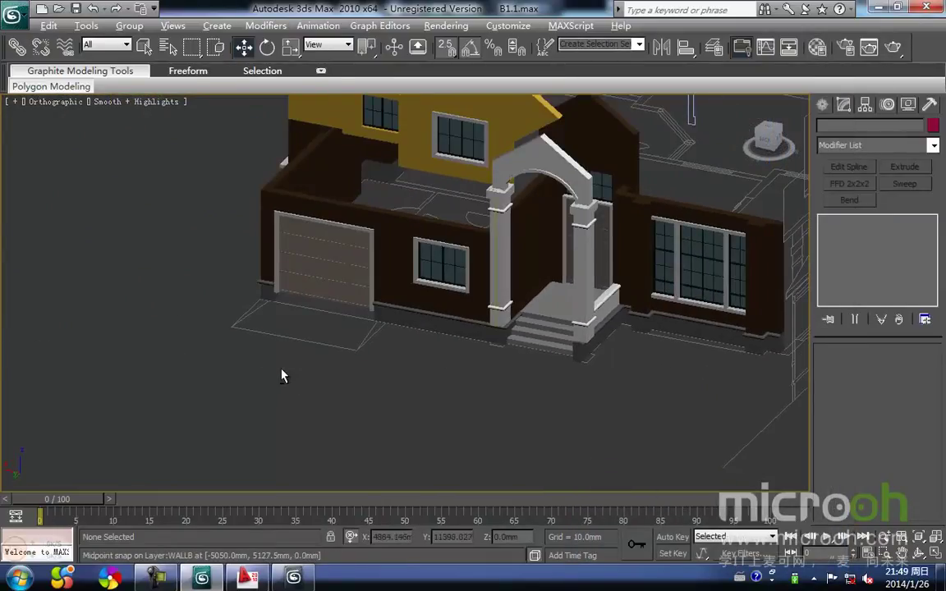
Inspect the garage side and the left and right elevations of the villa, comparing the walls with the drawing lines.
alt+middle_drag(283, 376, 367, 367)
middle_drag(246, 351, 443, 354)
scroll(361, 320, up, 5)
scroll(361, 320, up, 2)
scroll(355, 329, down, 8)
alt+middle_drag(390, 305, 314, 317)
middle_drag(513, 308, 319, 389)
alt+middle_drag(465, 340, 360, 346)
scroll(515, 367, down, 3)
middle_drag(515, 367, 468, 375)
scroll(410, 173, down, 4)
middle_drag(411, 172, 513, 279)
scroll(394, 263, up, 4)
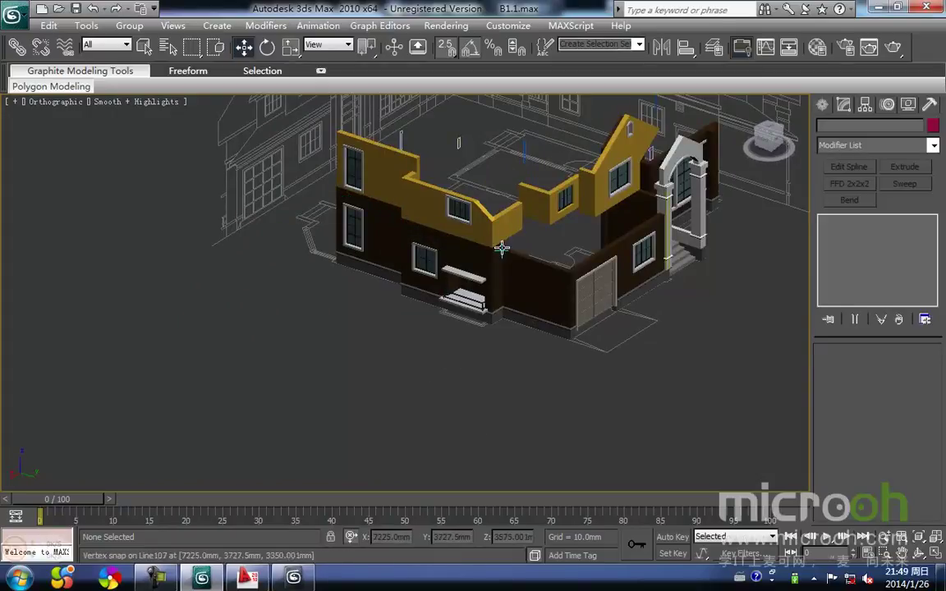
scroll(500, 249, up, 3)
middle_drag(510, 220, 381, 300)
key(l)
middle_drag(458, 298, 474, 249)
scroll(467, 247, up, 2)
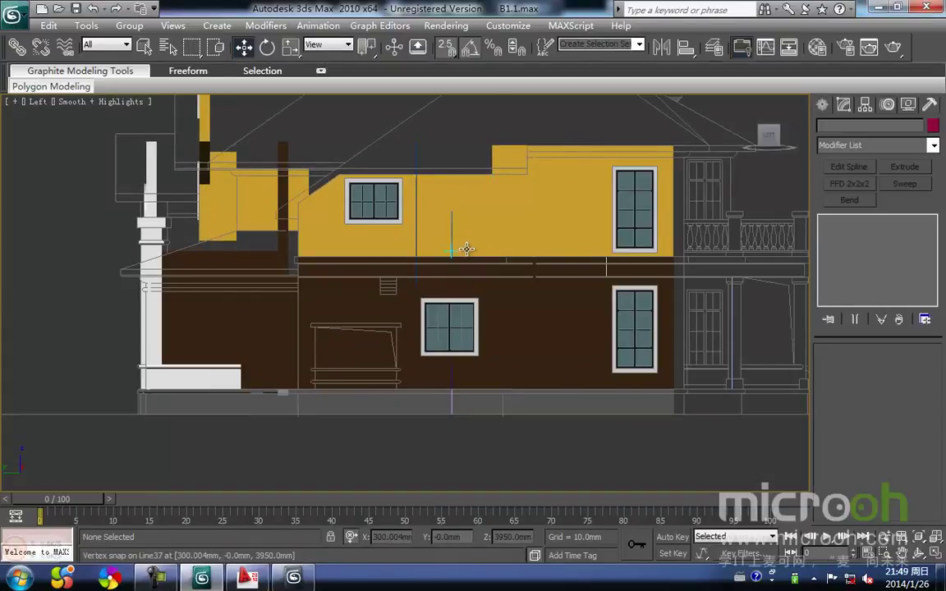
key(r)
scroll(362, 226, down, 2)
middle_drag(296, 197, 378, 222)
scroll(324, 273, up, 2)
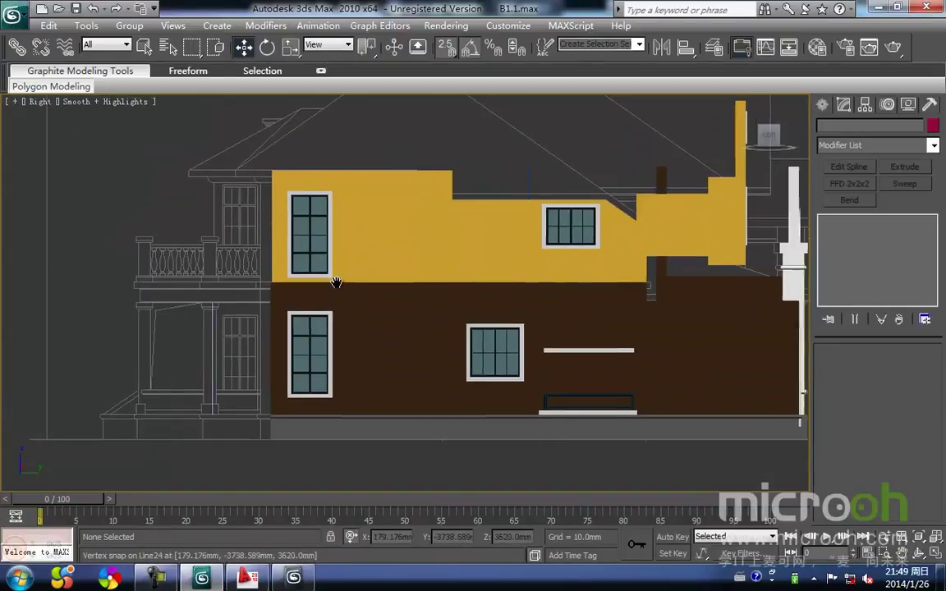
Snap the lower corner vertex of the upper-floor side wall beside the balcony to the wall line below, and finish vertex editing.
key(F3)
scroll(249, 298, up, 6)
middle_drag(236, 300, 275, 379)
click(247, 302)
middle_drag(240, 285, 276, 398)
middle_drag(293, 440, 314, 313)
scroll(314, 313, up, 3)
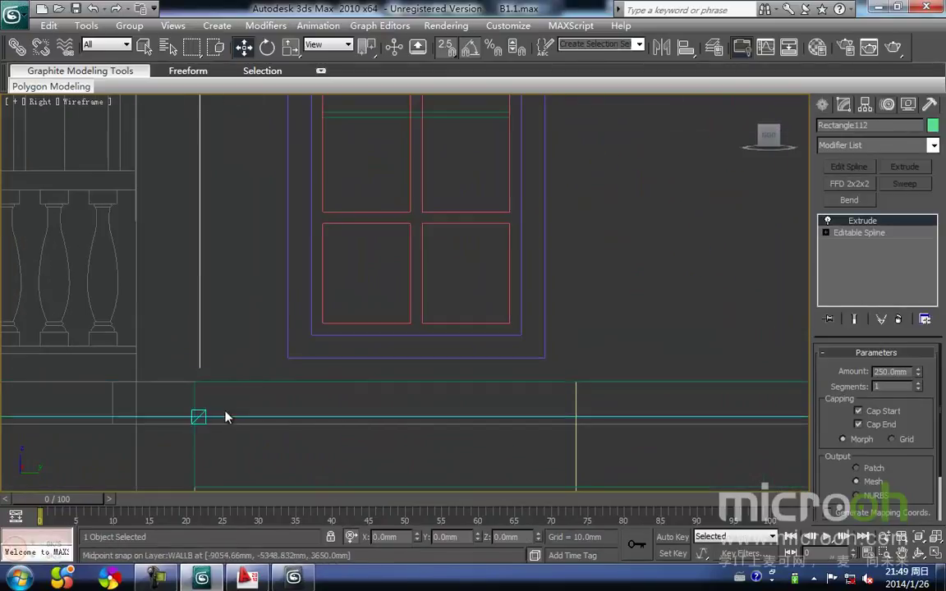
middle_drag(230, 389, 273, 379)
click(827, 233)
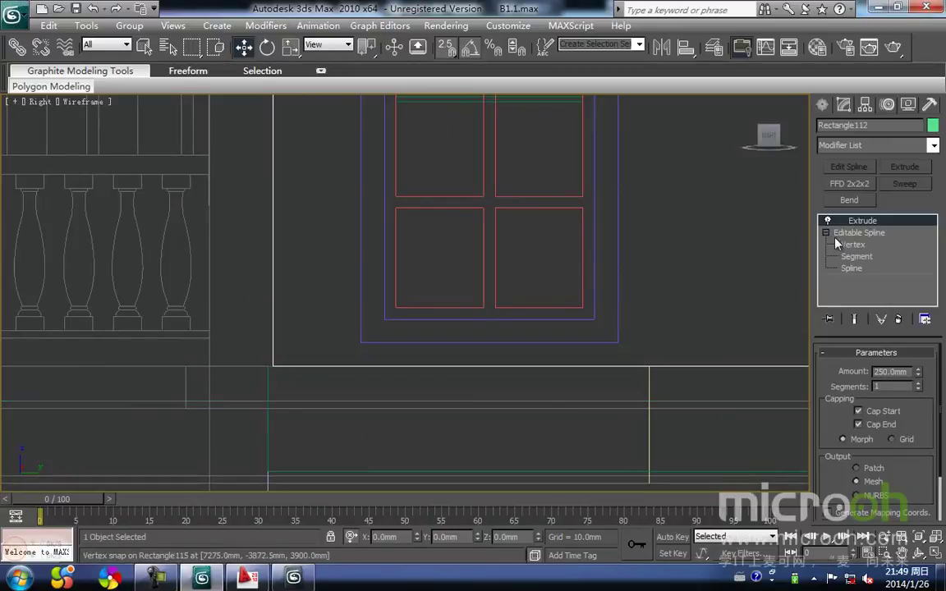
click(852, 245)
middle_drag(288, 278, 298, 450)
scroll(298, 450, down, 3)
middle_drag(318, 251, 306, 366)
middle_drag(318, 448, 349, 250)
scroll(341, 317, up, 3)
middle_drag(338, 323, 378, 235)
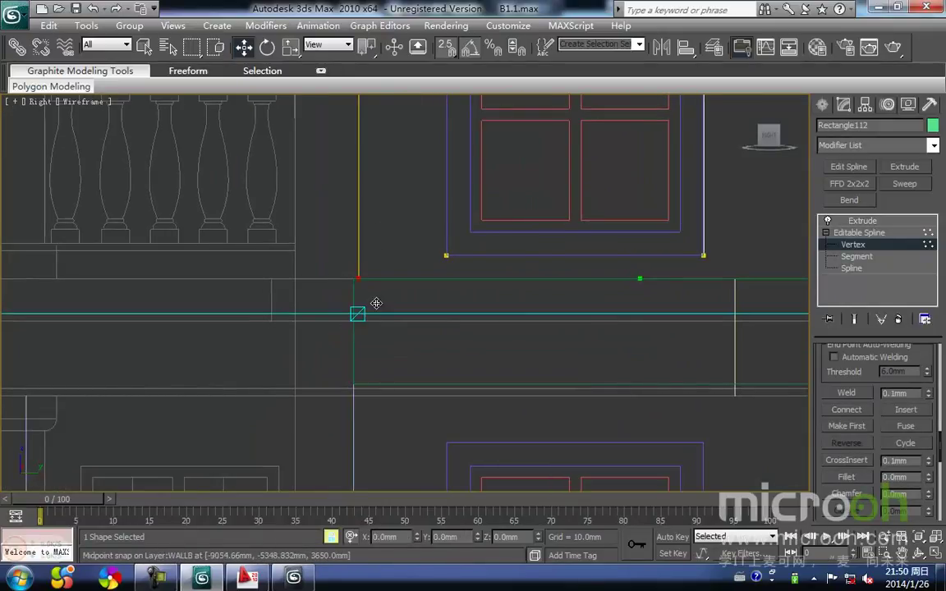
drag(358, 281, 349, 281)
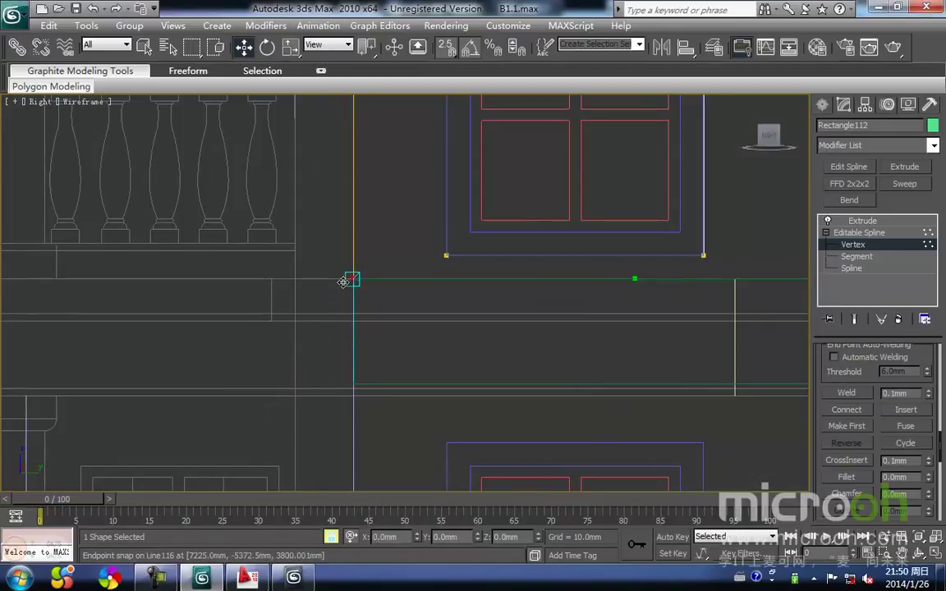
key(space)
click(410, 294)
click(854, 233)
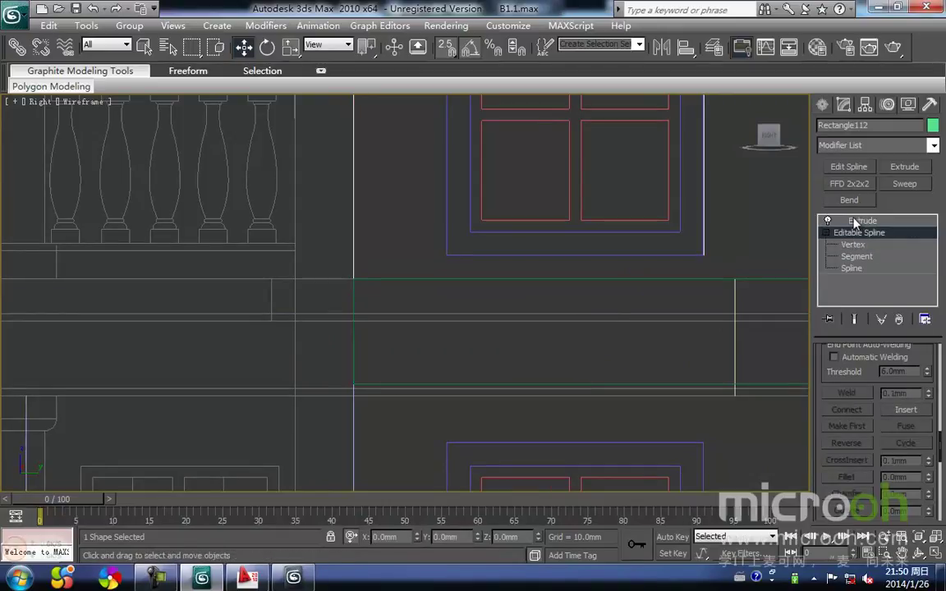
click(857, 223)
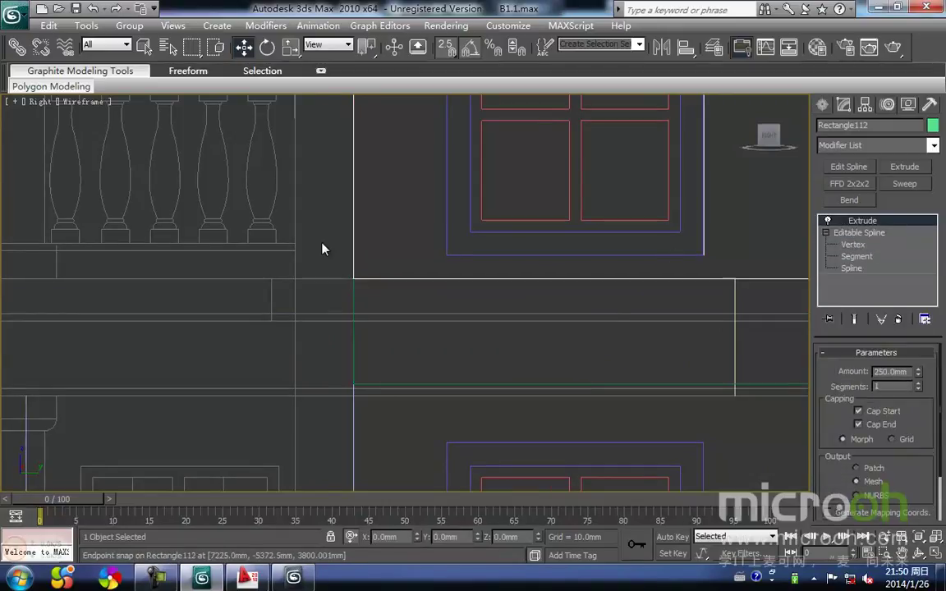
click(323, 249)
Examine the band between the two floors and the walls along the right elevation.
middle_drag(319, 259, 317, 234)
scroll(394, 279, down, 4)
scroll(389, 268, down, 2)
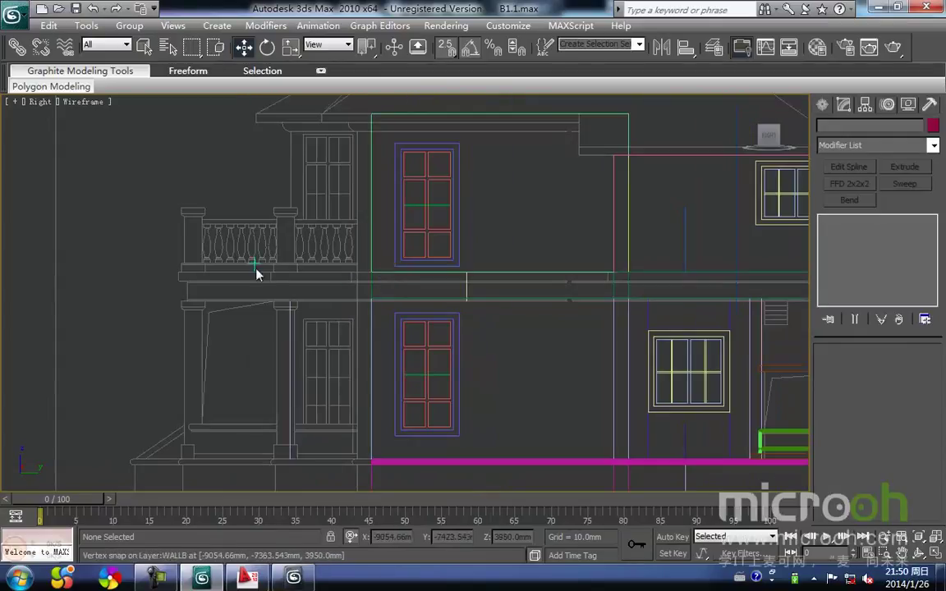
scroll(251, 264, up, 3)
mouse_move(315, 278)
middle_down()
mouse_move(235, 273)
mouse_move(266, 285)
middle_up()
scroll(275, 274, down, 2)
scroll(312, 290, down, 2)
mouse_move(371, 299)
middle_down()
mouse_move(316, 295)
mouse_move(328, 214)
middle_up()
mouse_move(406, 268)
middle_down()
mouse_move(400, 273)
mouse_move(397, 260)
middle_up()
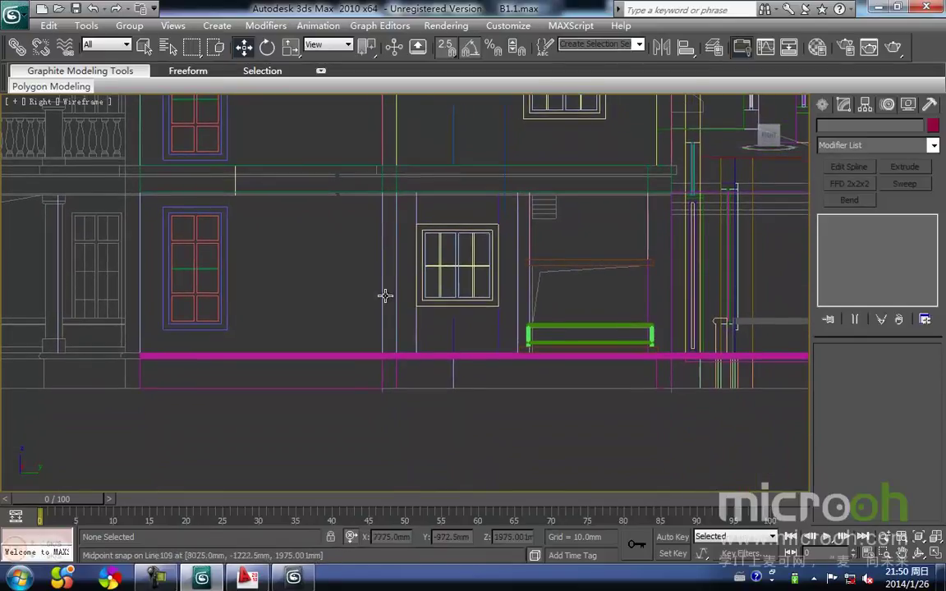
middle_drag(388, 350, 390, 373)
middle_drag(323, 282, 321, 300)
Start a line in the top view at the outer corner of the side wall's rear end, near the bay.
key(t)
scroll(322, 297, down, 5)
scroll(475, 272, up, 2)
middle_drag(488, 264, 386, 140)
scroll(493, 291, up, 5)
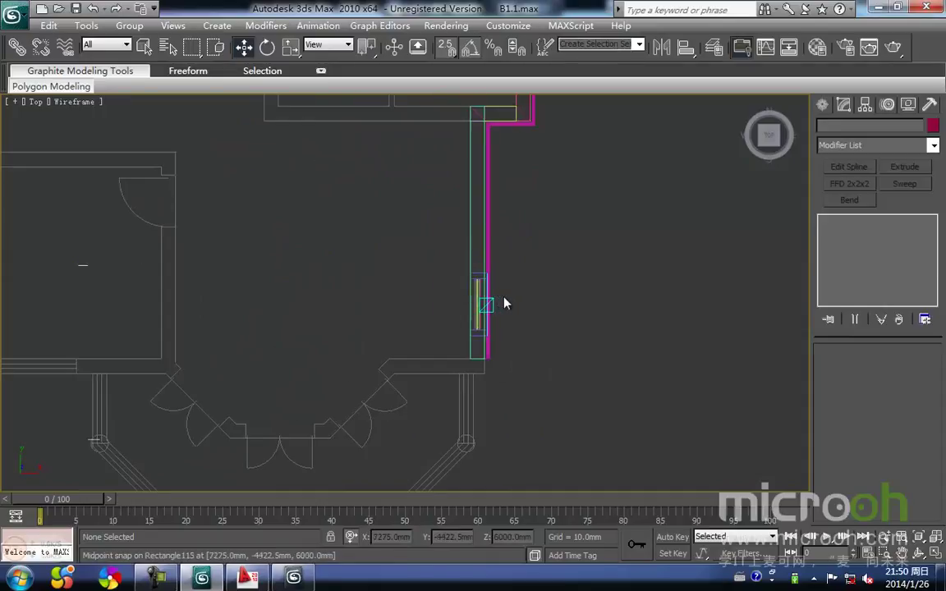
middle_drag(497, 302, 412, 352)
click(824, 105)
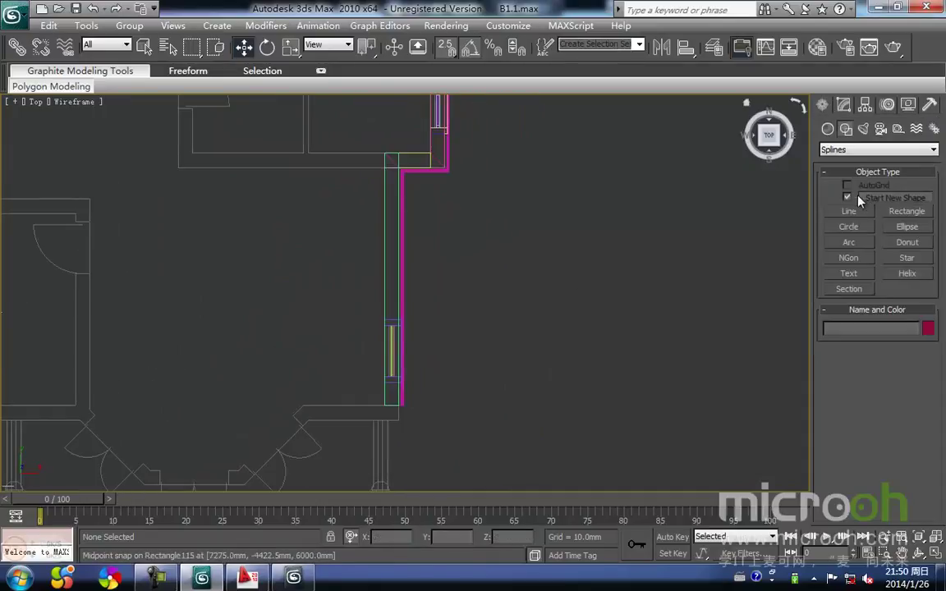
click(839, 215)
middle_drag(435, 363, 433, 264)
scroll(433, 263, up, 7)
scroll(384, 326, up, 4)
middle_drag(414, 300, 452, 245)
scroll(55, 194, down, 1)
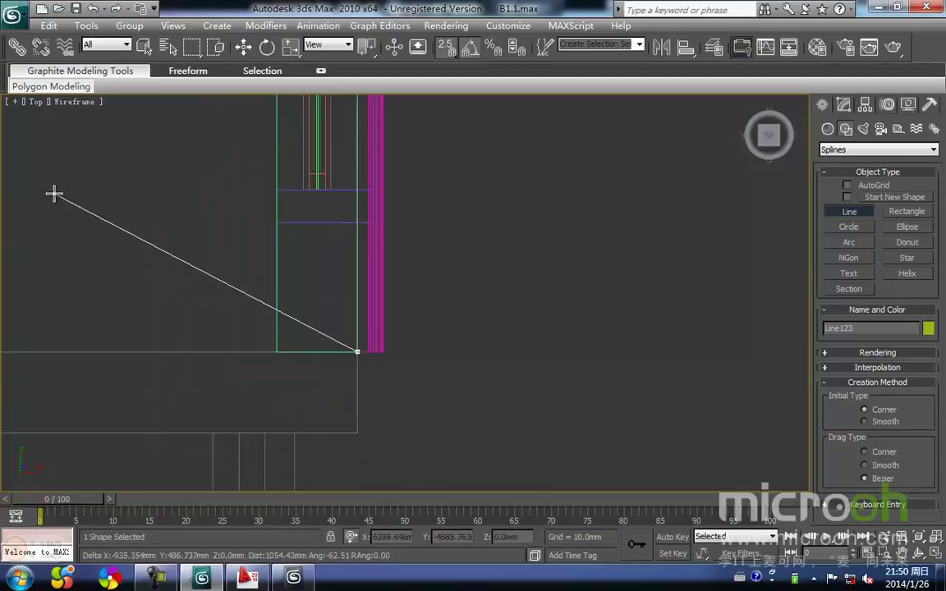
Trace the line along the outer wall face to the inside corner and out to the jog's outer corner.
key(i)
scroll(405, 293, down, 3)
key(i)
scroll(404, 293, down, 2)
key(i)
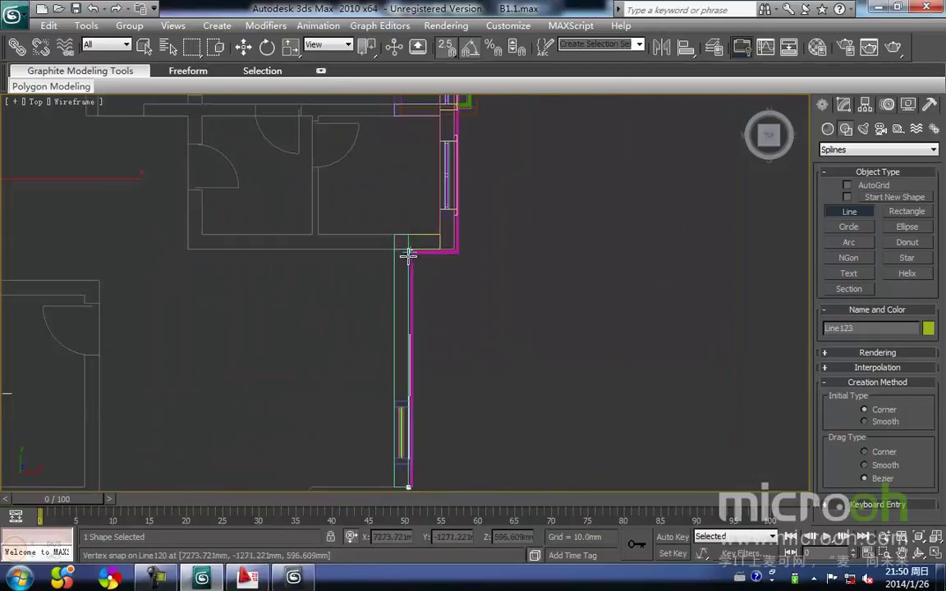
scroll(407, 253, up, 3)
click(414, 165)
key(i)
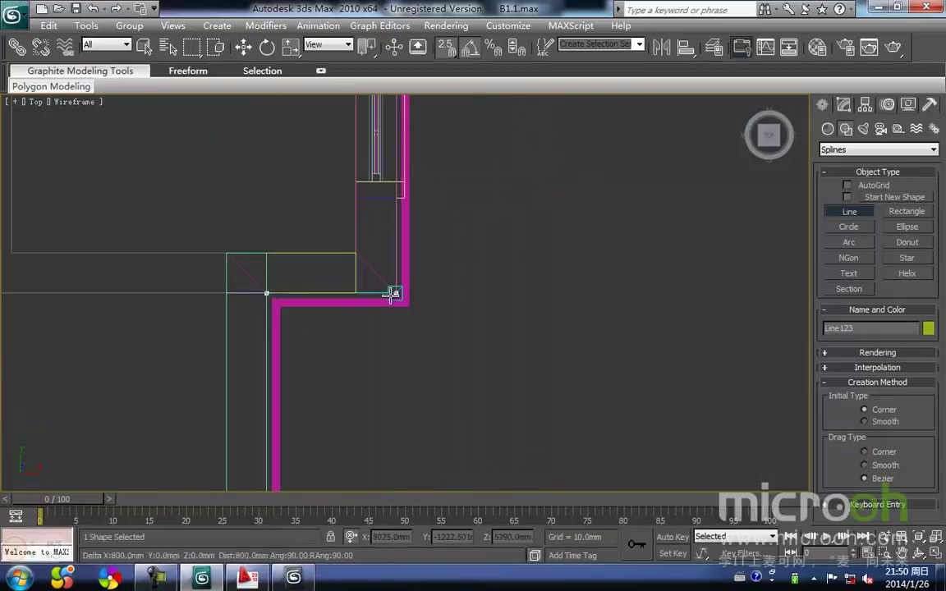
Continue the line along the side wall past the small side platform and step it in at the next jog.
scroll(412, 281, down, 2)
key(i)
key(i)
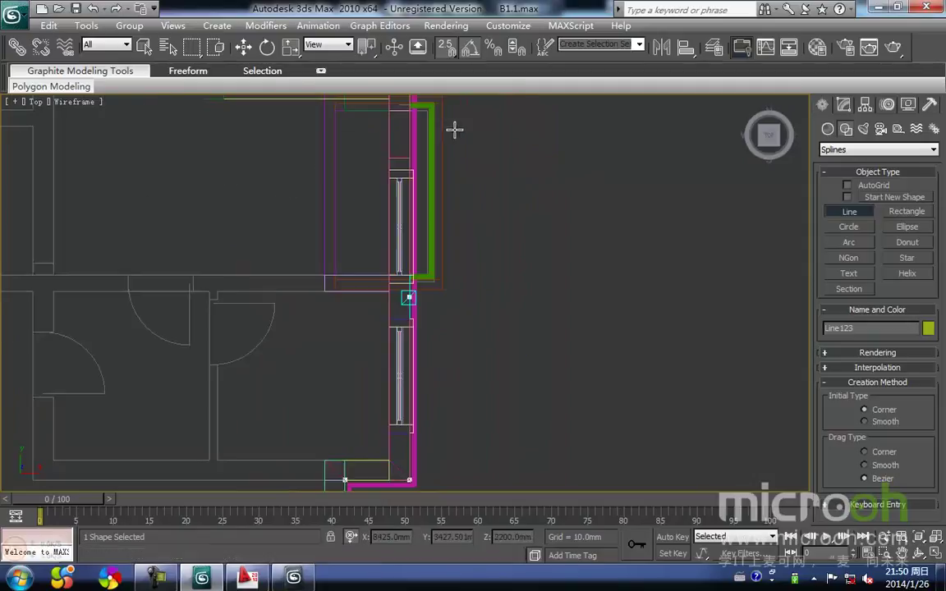
key(i)
scroll(384, 330, up, 2)
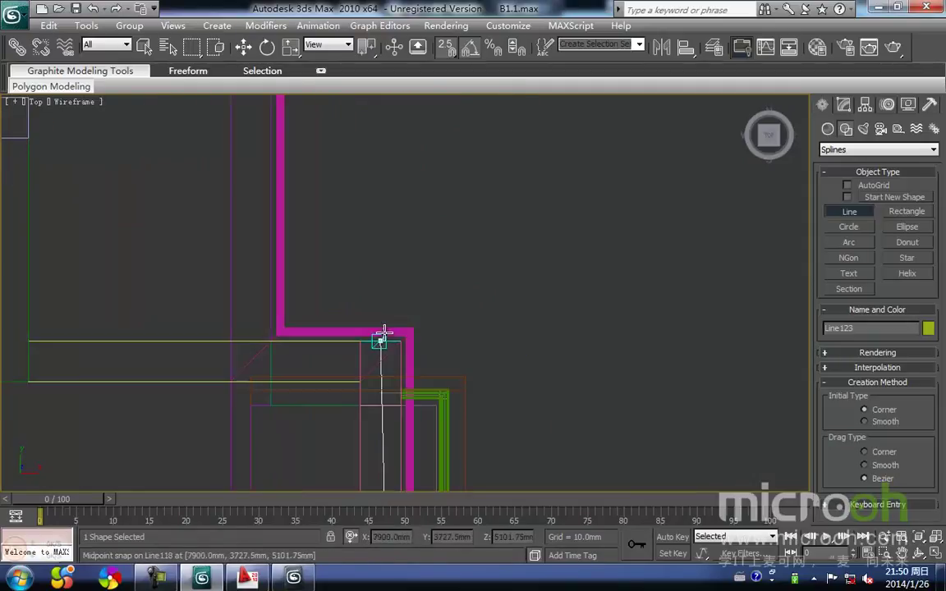
click(270, 343)
Extend the line along the garage wall to its front corner and end it at the garage door opening.
key(i)
scroll(406, 293, down, 3)
key(i)
scroll(403, 292, up, 2)
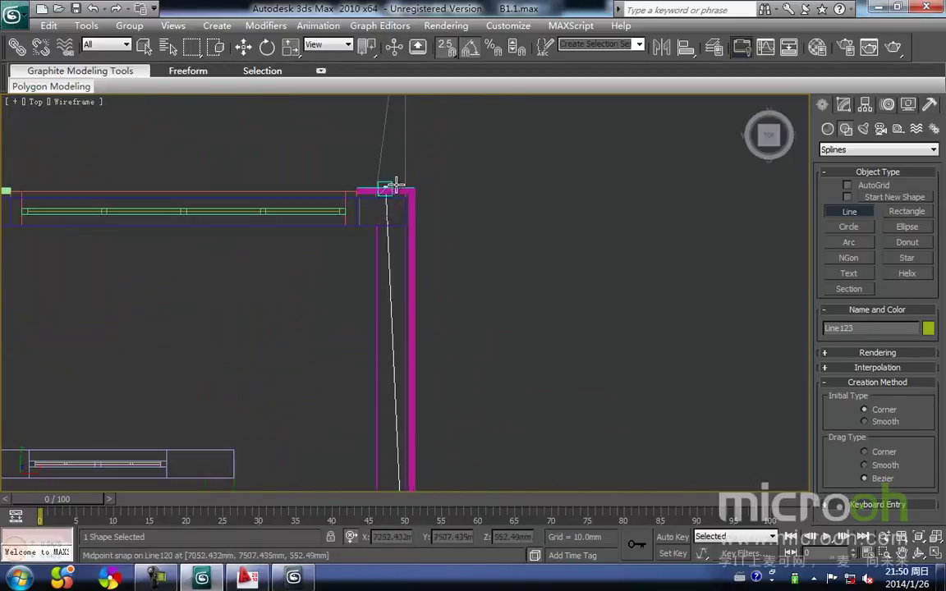
key(i)
scroll(405, 291, up, 3)
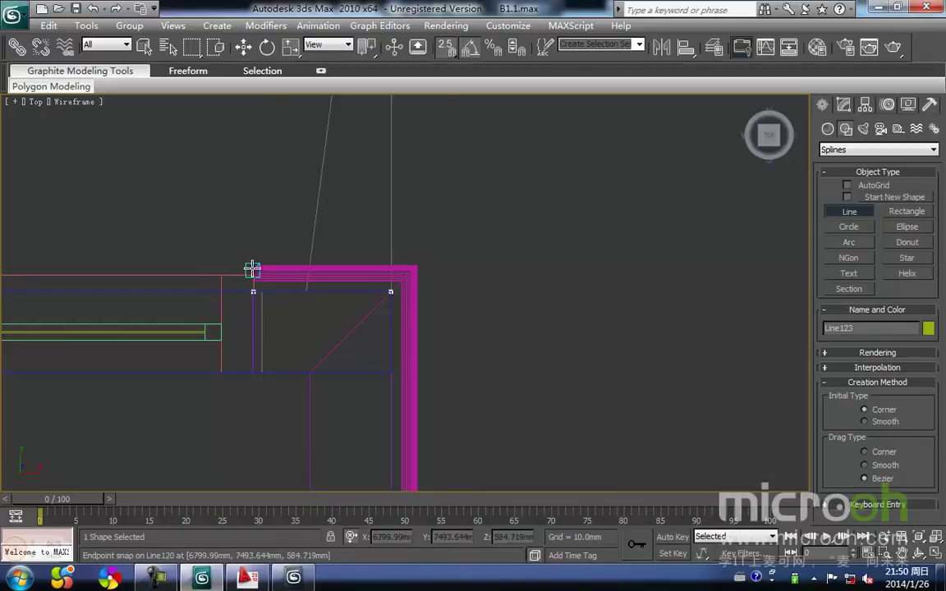
right_click(594, 381)
right_click(594, 382)
Raise the traced wall line in the right view to the height of the band between the floors.
middle_drag(551, 413, 533, 376)
scroll(526, 383, down, 2)
scroll(526, 380, down, 1)
scroll(529, 385, down, 2)
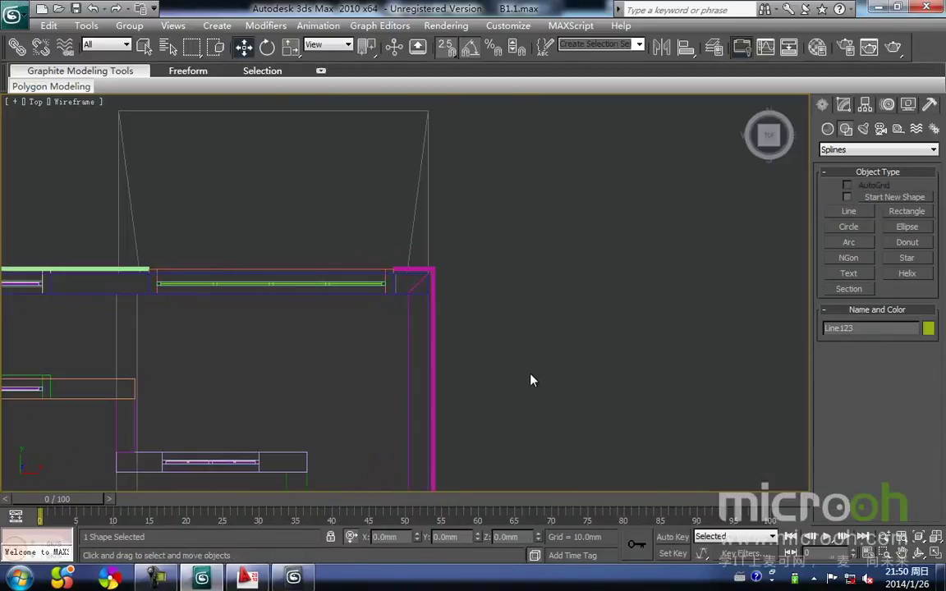
key(r)
scroll(585, 413, down, 2)
middle_drag(584, 413, 433, 431)
scroll(468, 411, down, 3)
drag(472, 283, 471, 241)
scroll(300, 352, up, 4)
middle_drag(311, 343, 473, 377)
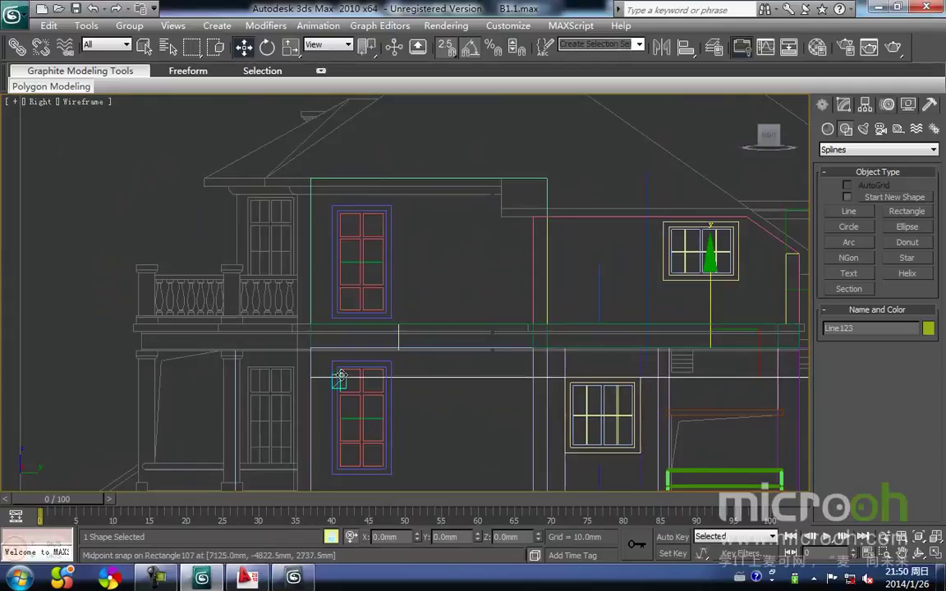
drag(343, 337, 344, 331)
middle_drag(349, 368, 338, 371)
Move the stepped band profile in the front view from beside the entrance to just outside the garage side wall, at band height.
key(f)
key(z)
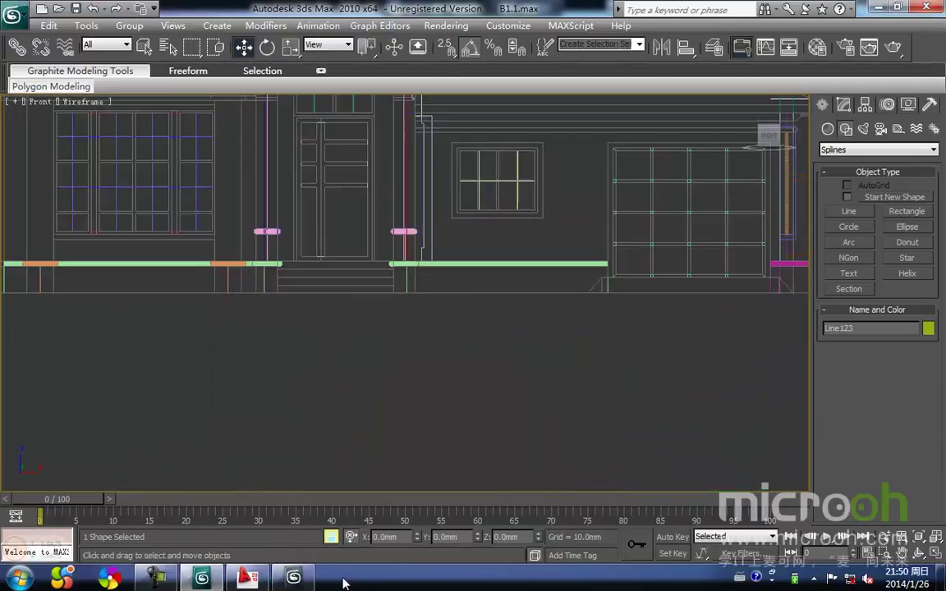
scroll(507, 350, down, 5)
middle_drag(484, 324, 489, 323)
scroll(489, 323, down, 10)
middle_drag(688, 325, 562, 307)
key(F3)
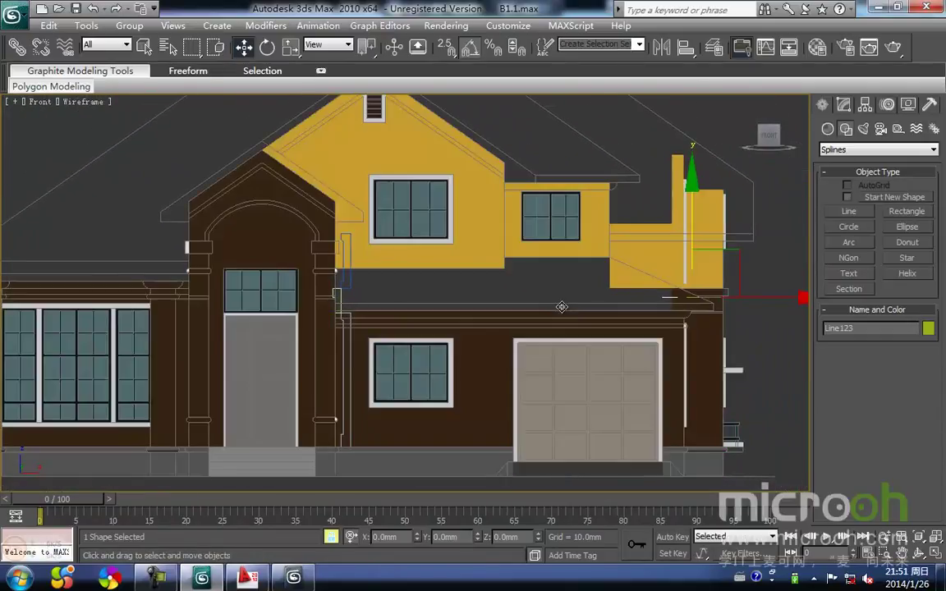
key(F3)
key(F3)
key(F3)
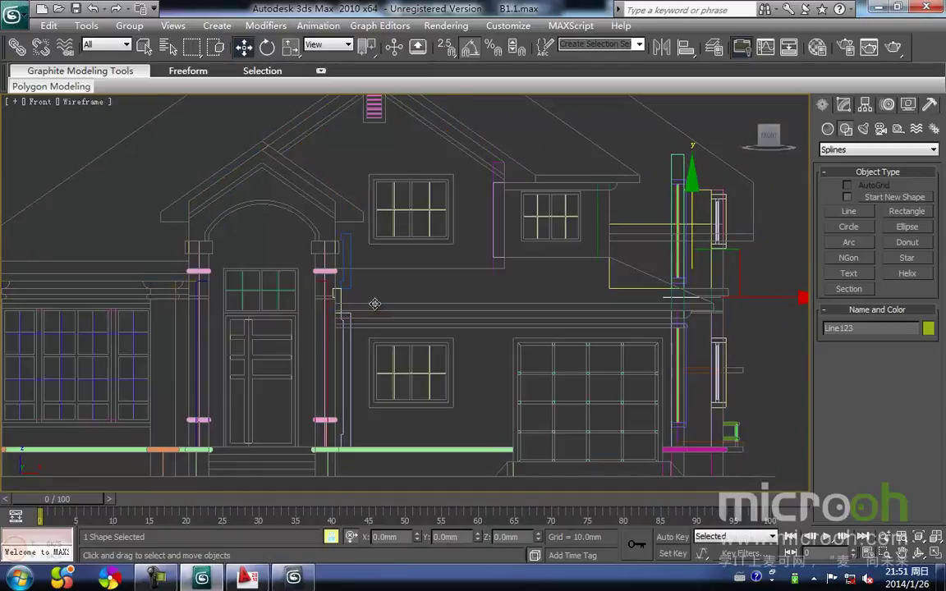
scroll(372, 306, up, 4)
middle_drag(372, 307, 383, 279)
click(317, 269)
scroll(355, 273, down, 5)
scroll(670, 316, up, 4)
middle_drag(668, 316, 362, 361)
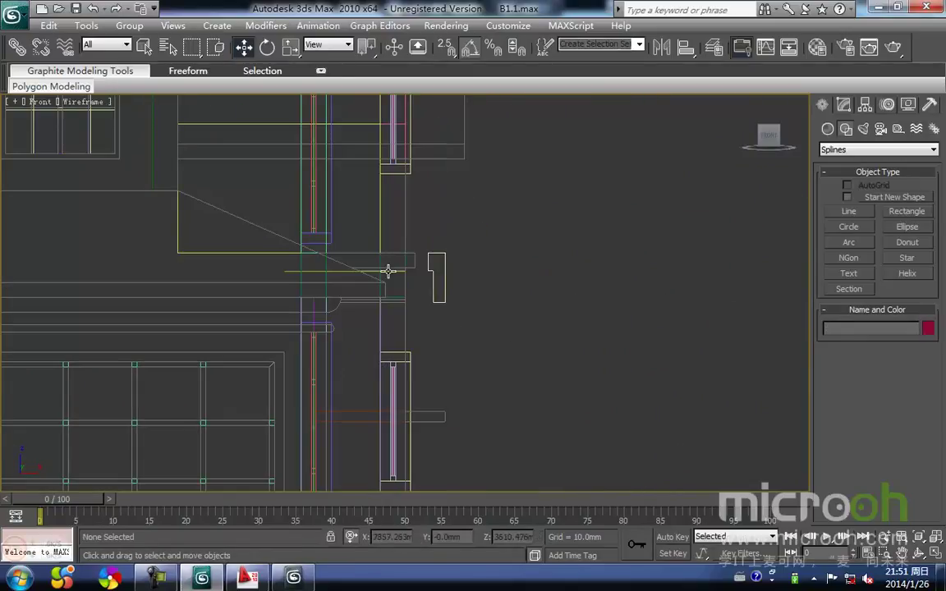
Apply a Sweep modifier to the traced wall line, using the stepped band profile as its custom section.
click(843, 104)
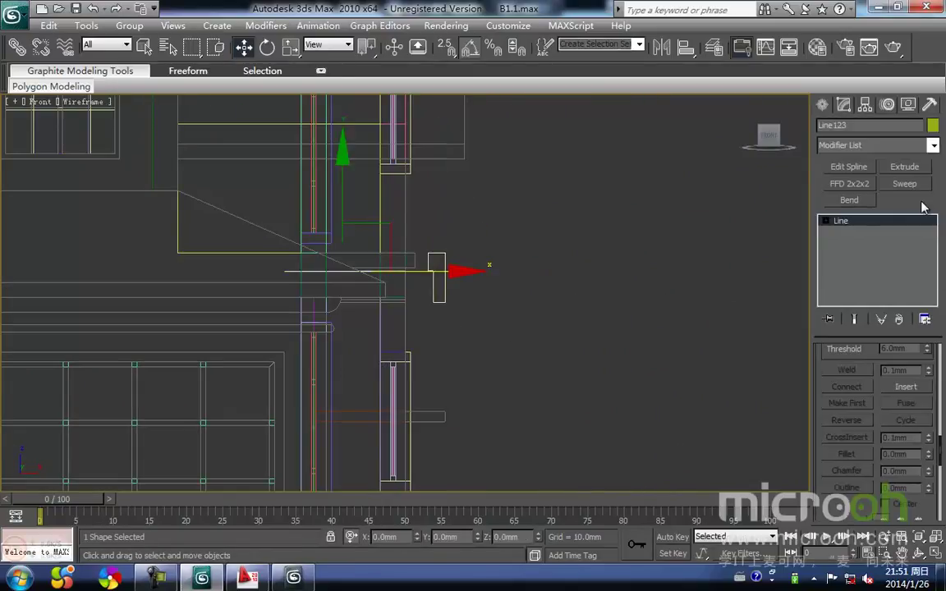
click(904, 184)
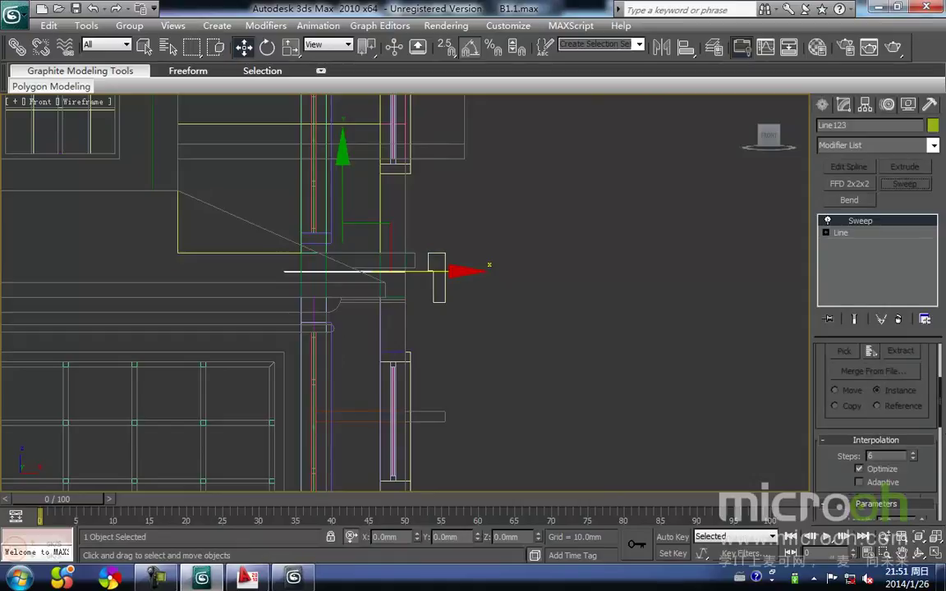
drag(939, 420, 940, 395)
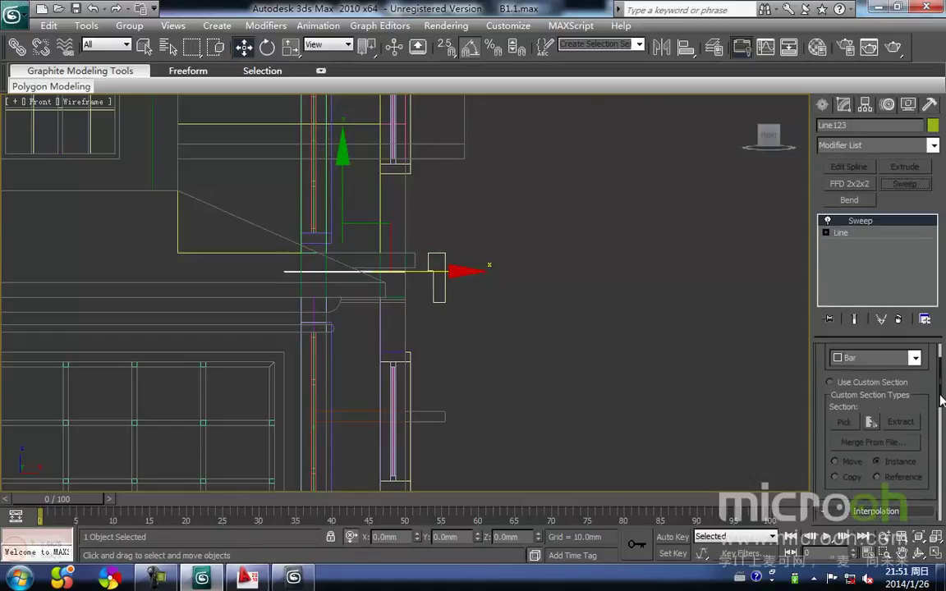
click(829, 383)
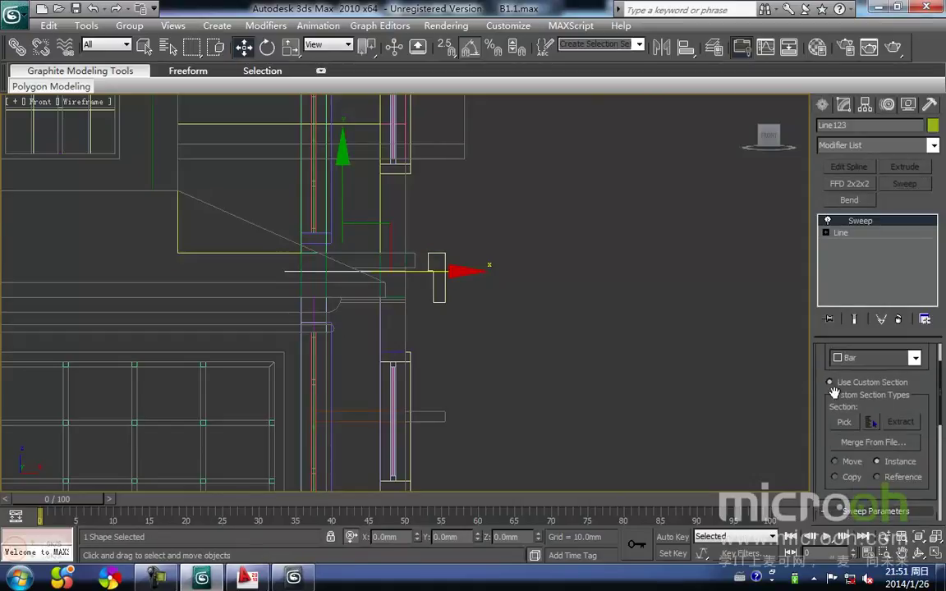
click(442, 296)
scroll(574, 331, up, 2)
middle_drag(474, 332, 571, 380)
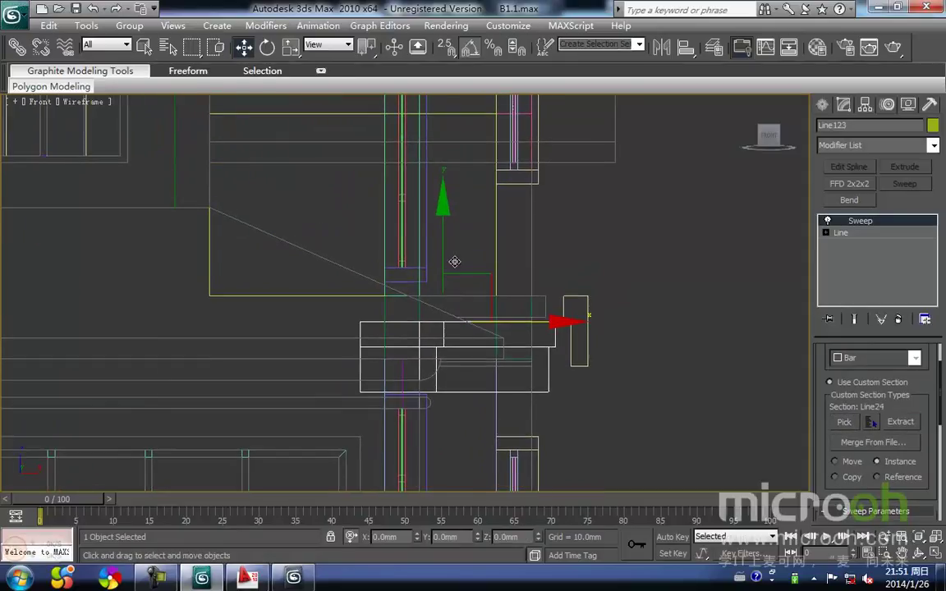
Raise the swept band in the front view, snapping its top edge to the band line of the elevation.
drag(445, 259, 454, 229)
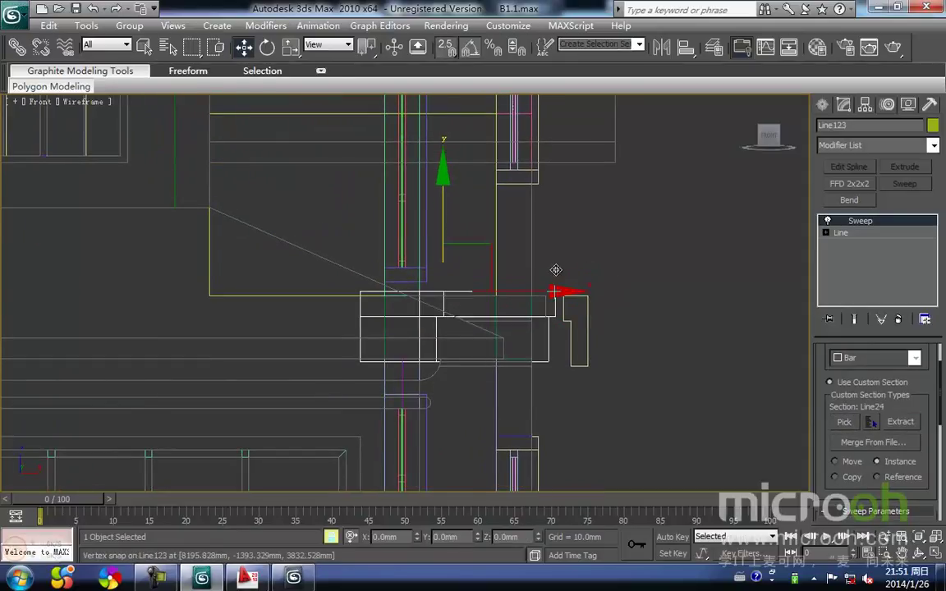
drag(556, 269, 550, 296)
middle_drag(560, 309, 568, 268)
Inspect the swept floor band along the villa's side walls from several angles in shaded view.
key(t)
key(z)
middle_drag(564, 330, 657, 257)
middle_drag(593, 280, 579, 263)
key(F3)
mouse_move(529, 313)
alt+middle_down()
mouse_move(504, 327)
mouse_move(469, 259)
alt+middle_up()
scroll(515, 251, up, 4)
scroll(515, 250, down, 6)
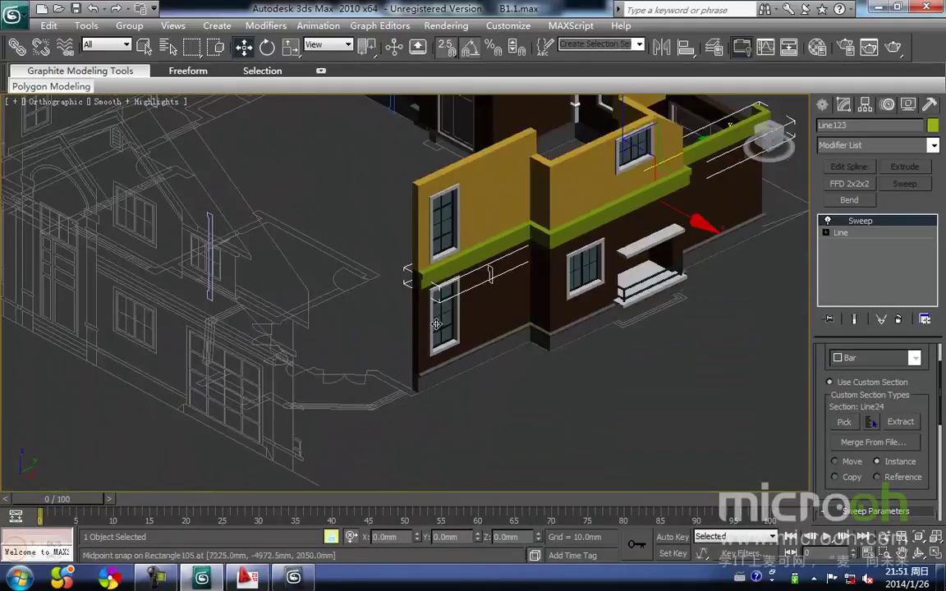
alt+middle_drag(589, 345, 467, 347)
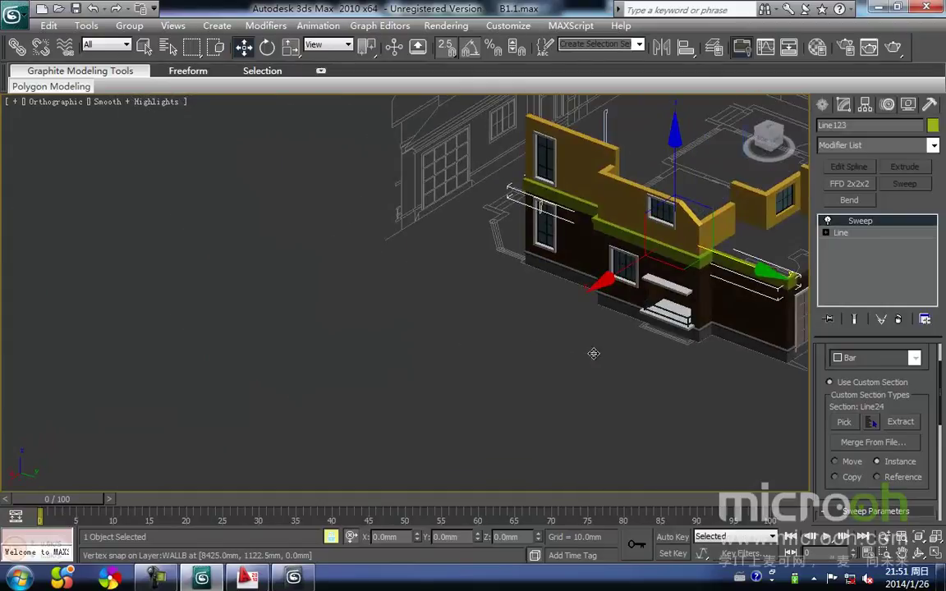
middle_drag(666, 401, 598, 413)
Unhide the layer 南立面和西立面模… that holds the south and west elevation models.
click(714, 47)
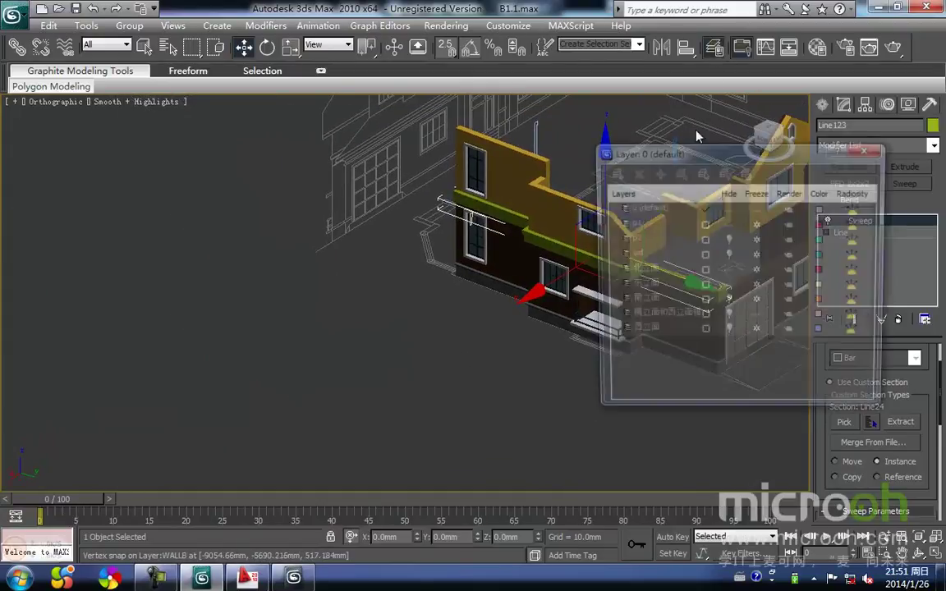
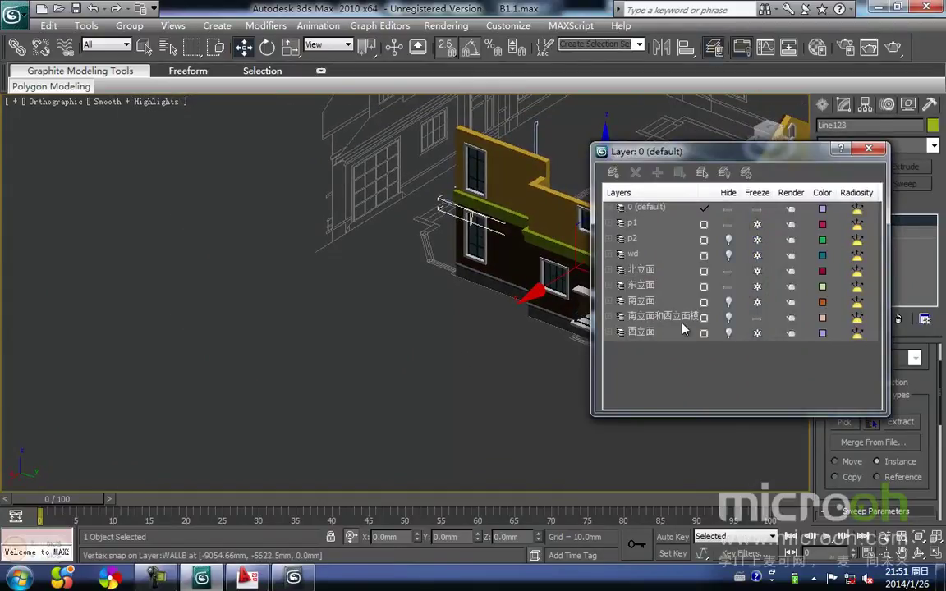
middle_drag(535, 325, 609, 340)
scroll(475, 355, down, 2)
scroll(343, 398, up, 4)
middle_drag(341, 390, 466, 259)
scroll(465, 300, up, 3)
scroll(418, 287, up, 2)
middle_drag(460, 355, 402, 283)
scroll(450, 289, down, 1)
scroll(423, 291, up, 1)
scroll(456, 251, down, 2)
middle_drag(559, 278, 367, 328)
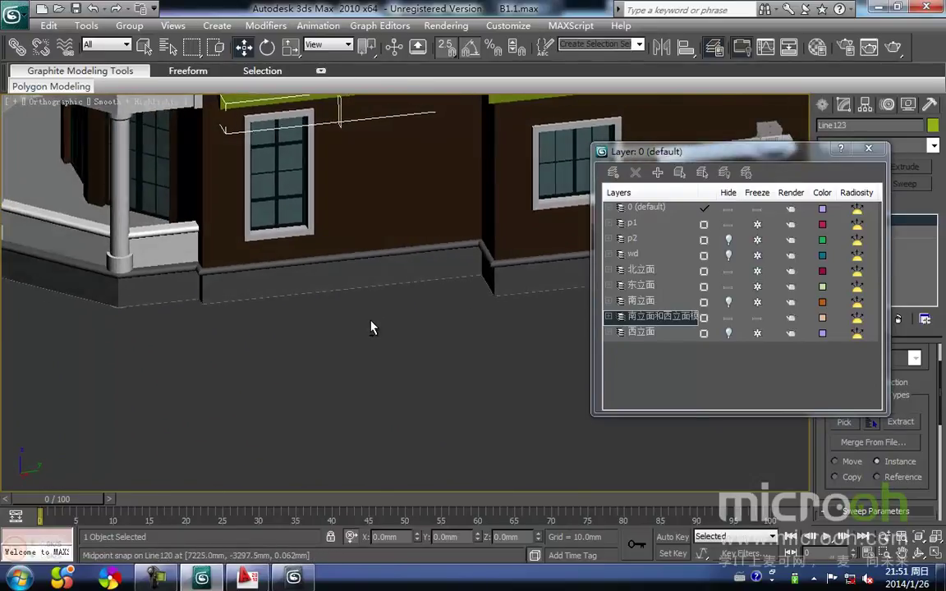
click(867, 150)
Examine the plinth moulding around the villa's walls, especially the break at the outer corner beside the window bay.
alt+middle_drag(477, 291, 510, 328)
middle_drag(713, 316, 490, 385)
alt+middle_drag(672, 341, 541, 351)
middle_drag(700, 364, 450, 342)
middle_drag(586, 384, 387, 355)
mouse_move(543, 370)
alt+middle_down()
mouse_move(498, 364)
mouse_move(503, 355)
mouse_move(622, 346)
alt+middle_up()
scroll(533, 392, up, 8)
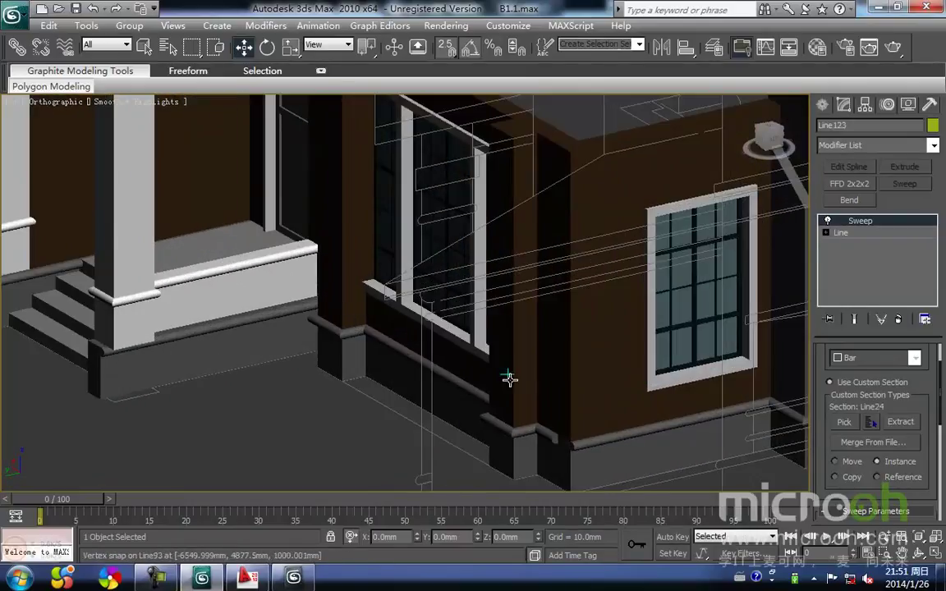
scroll(507, 344, up, 6)
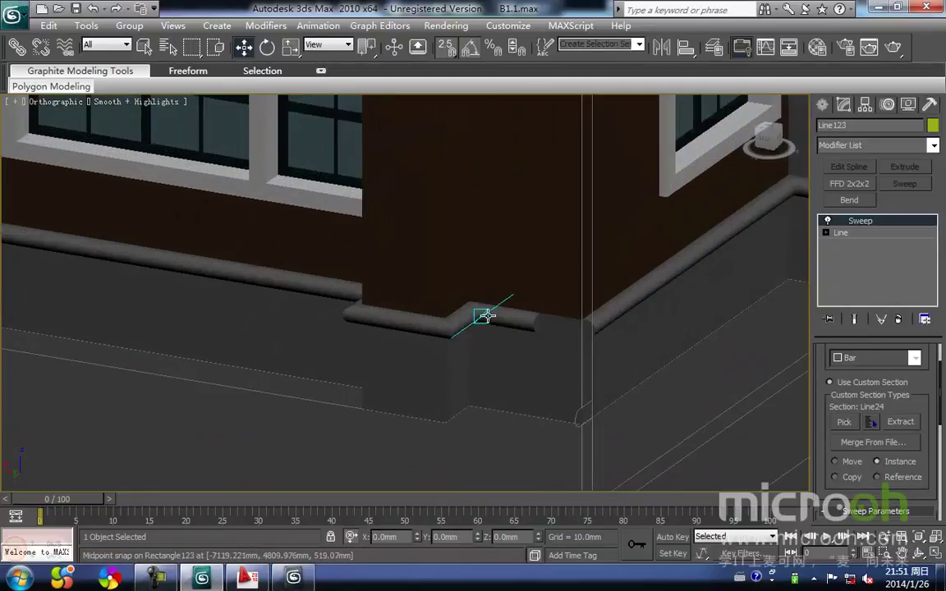
scroll(500, 359, down, 10)
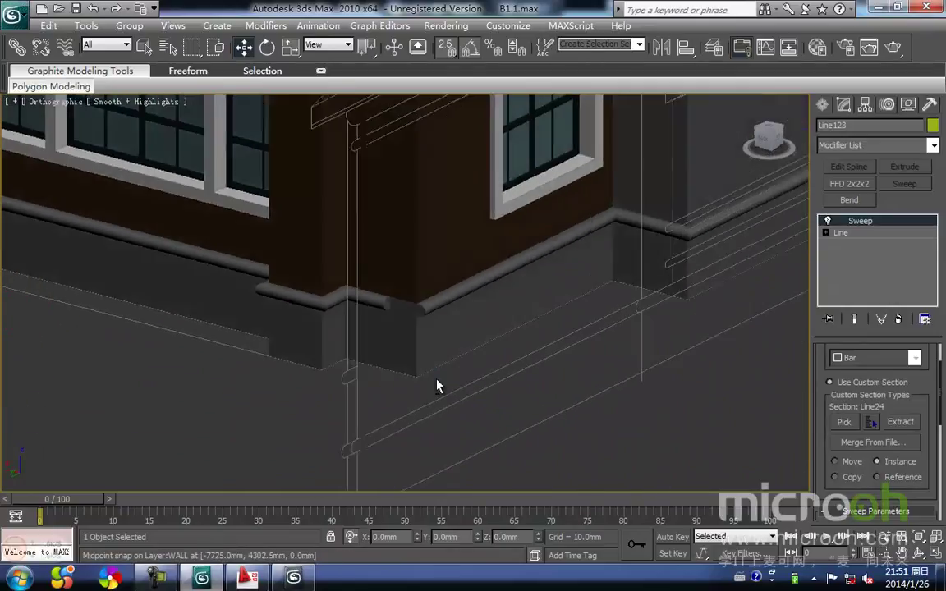
scroll(433, 366, down, 10)
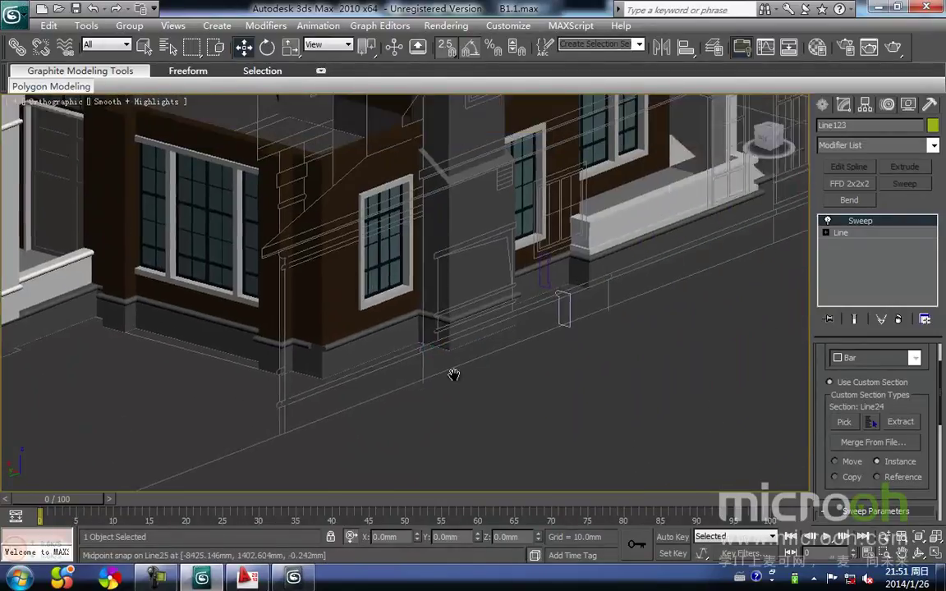
alt+middle_drag(461, 348, 407, 347)
middle_drag(614, 331, 367, 352)
alt+middle_drag(536, 385, 401, 374)
Open the balcony group and select the swept band beneath the balcony railing.
scroll(402, 373, up, 3)
middle_drag(733, 256, 526, 325)
scroll(576, 305, up, 5)
scroll(576, 305, up, 3)
middle_drag(575, 305, 498, 321)
scroll(498, 321, up, 3)
middle_drag(657, 305, 563, 307)
key(F3)
mouse_move(622, 292)
middle_down()
mouse_move(558, 296)
mouse_move(535, 256)
middle_up()
scroll(331, 217, down, 3)
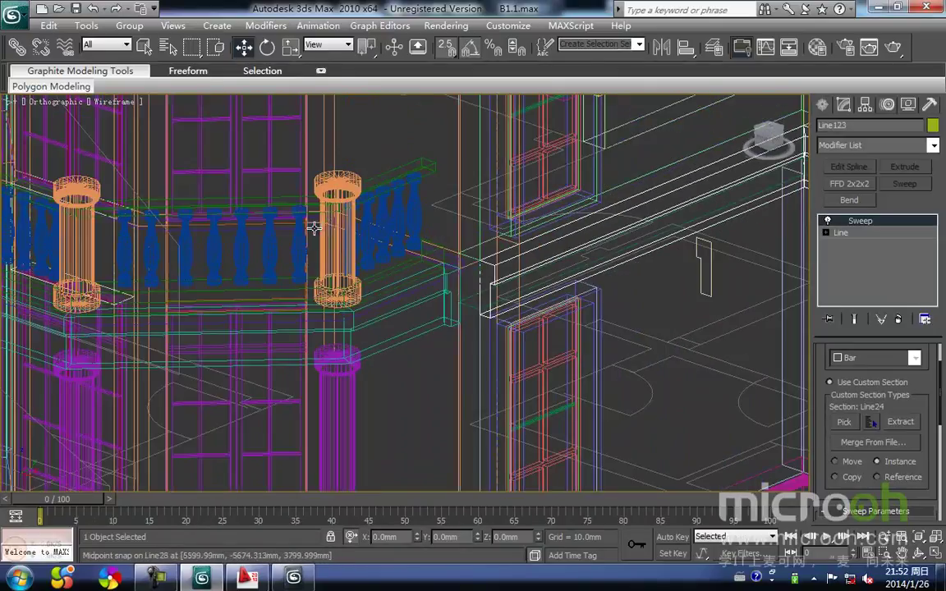
click(326, 229)
click(124, 26)
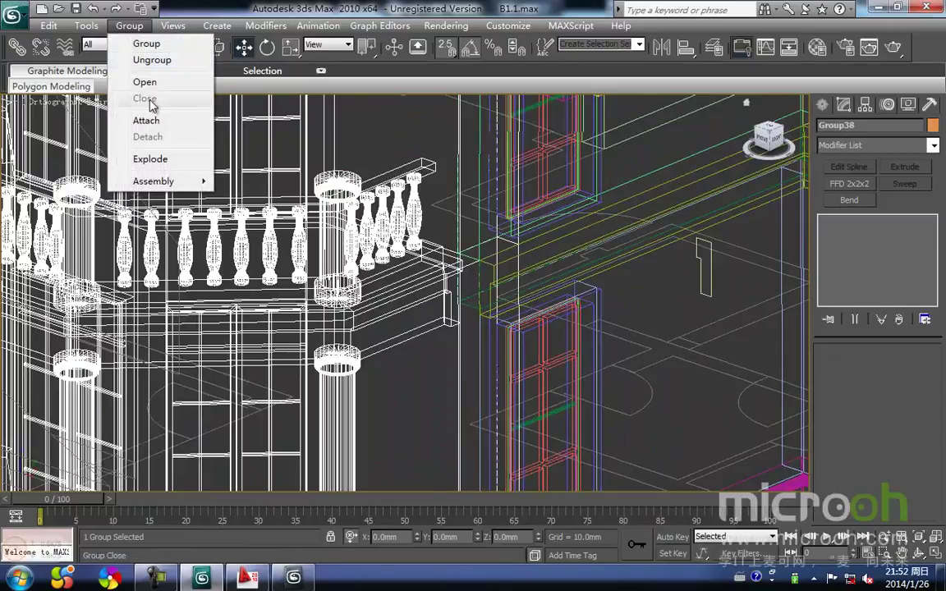
click(156, 88)
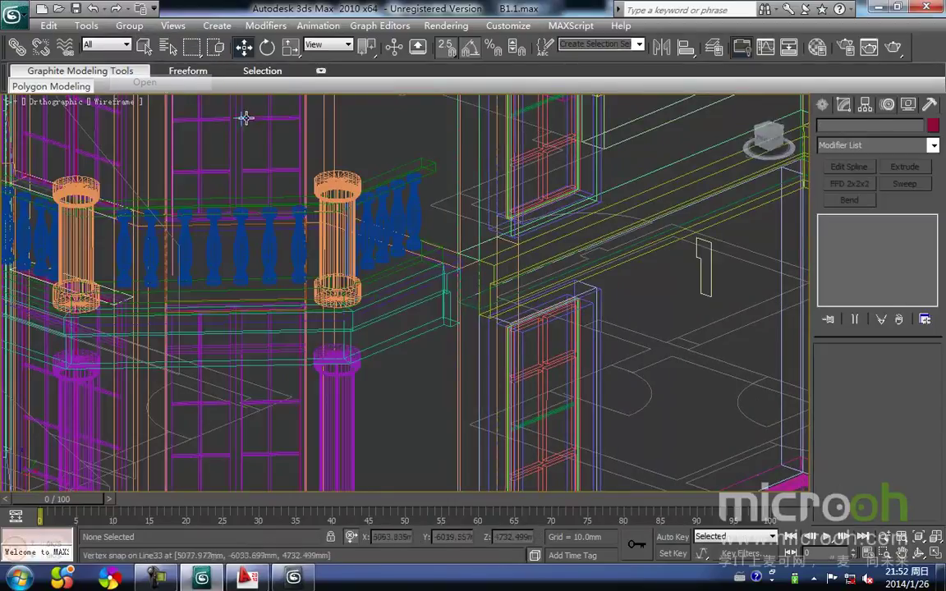
click(128, 27)
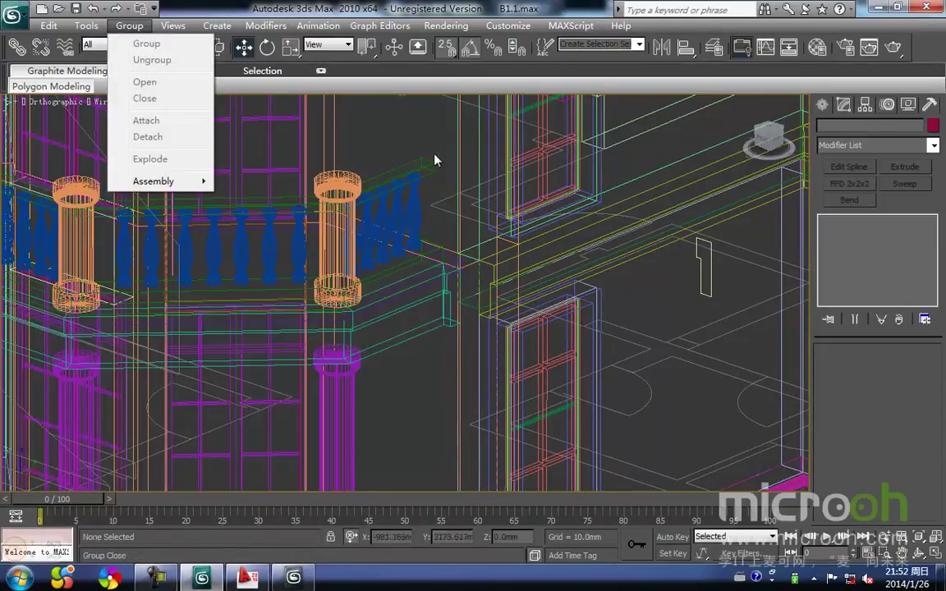
click(444, 219)
click(446, 291)
key(F3)
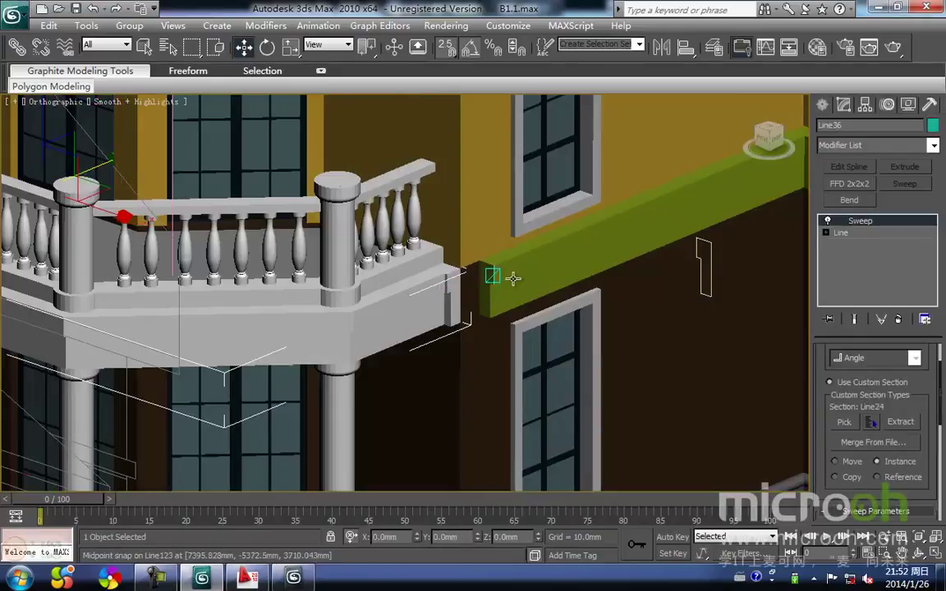
Add the side wall's swept floor band to the selection and isolate both bands.
ctrl+click(518, 271)
middle_drag(575, 286, 514, 233)
scroll(501, 287, up, 2)
key(alt+q)
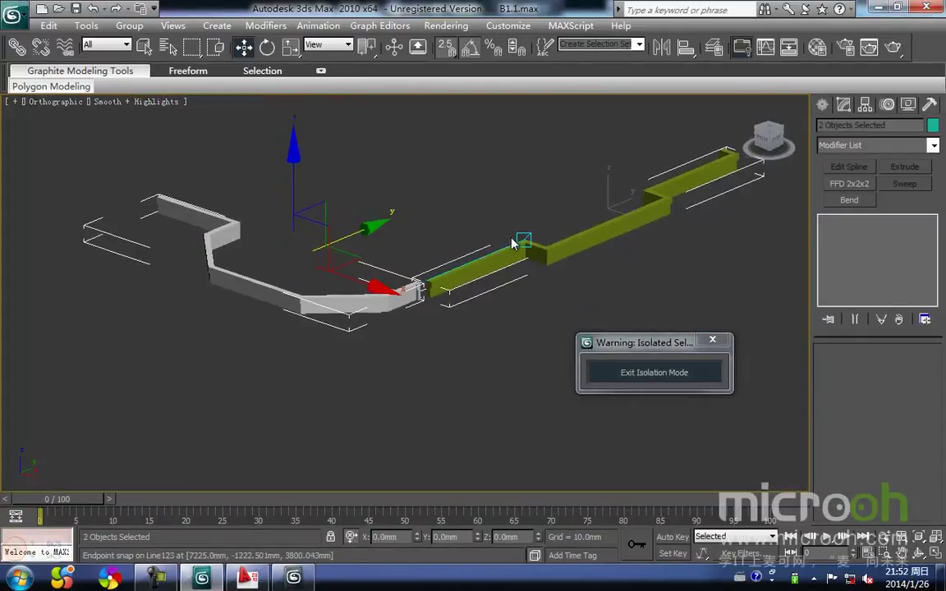
Remove the Sweep modifier from the side wall band in the top view, leaving only its path line.
key(t)
key(z)
middle_drag(410, 276, 425, 171)
scroll(589, 289, up, 3)
middle_drag(590, 288, 379, 257)
scroll(518, 258, up, 4)
middle_drag(420, 203, 409, 322)
key(F3)
click(452, 275)
click(390, 284)
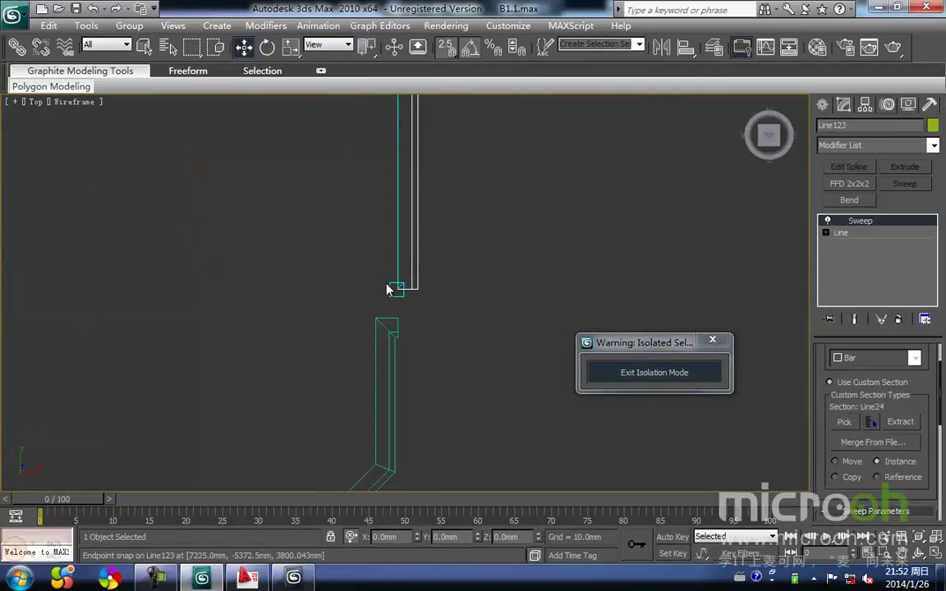
click(897, 321)
middle_drag(428, 282, 453, 232)
Attach the side wall's path line to the balcony band's base line, beneath its Sweep modifier.
drag(461, 335, 353, 288)
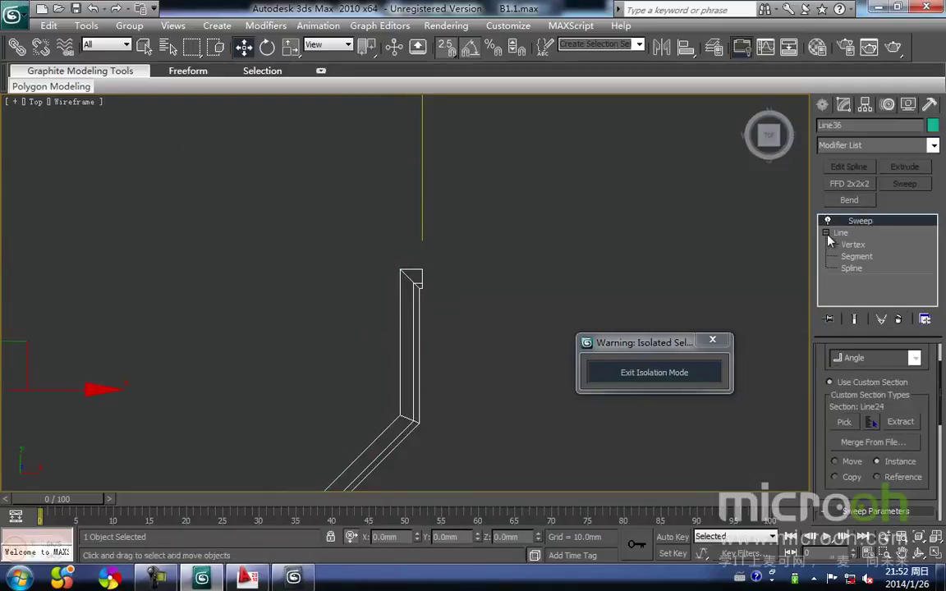
click(851, 245)
scroll(422, 267, up, 2)
middle_drag(423, 267, 442, 254)
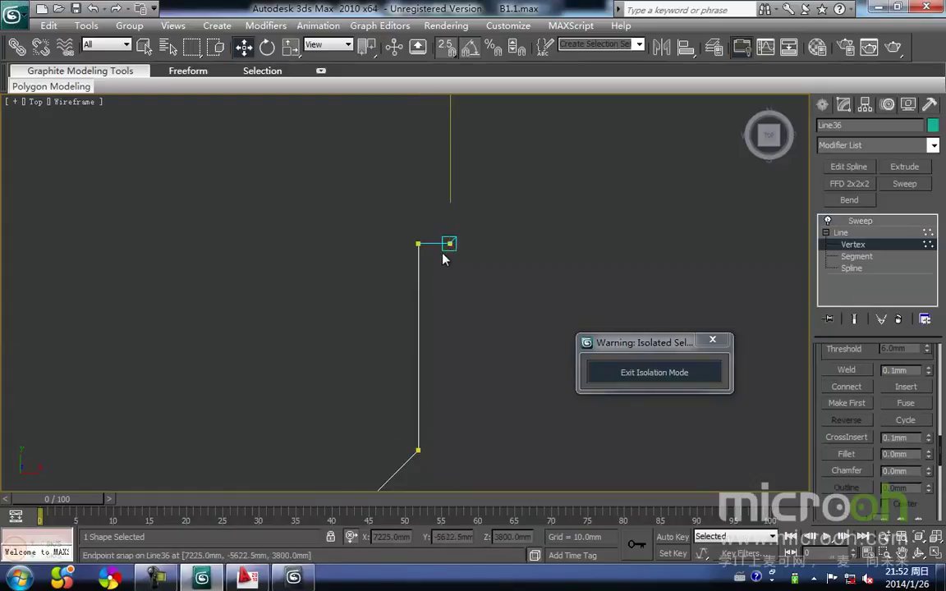
right_click(443, 248)
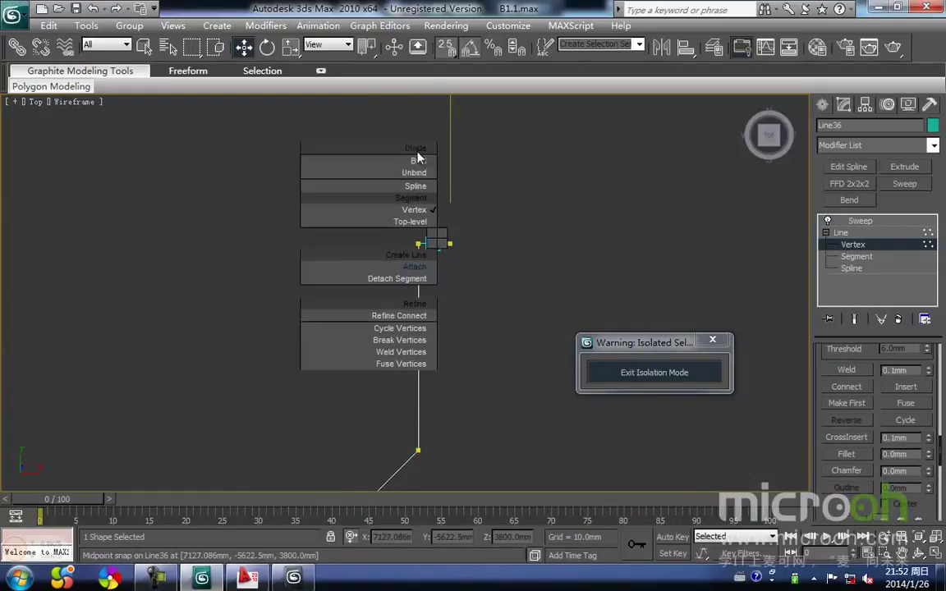
click(413, 266)
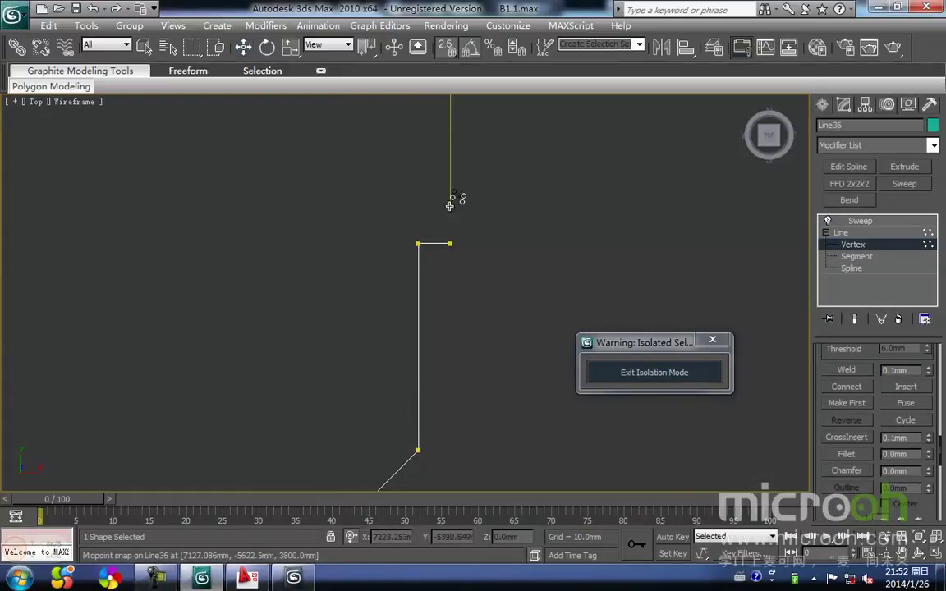
middle_drag(486, 236, 436, 294)
key(1)
click(444, 269)
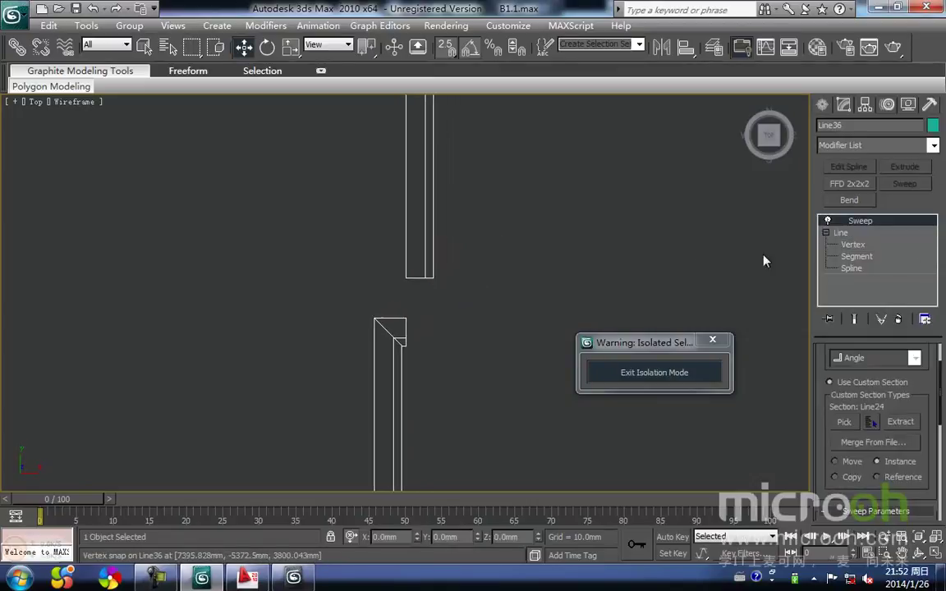
Snap the side wall line's end vertex onto the balcony line's end vertex and weld the two.
click(863, 246)
drag(389, 264, 401, 318)
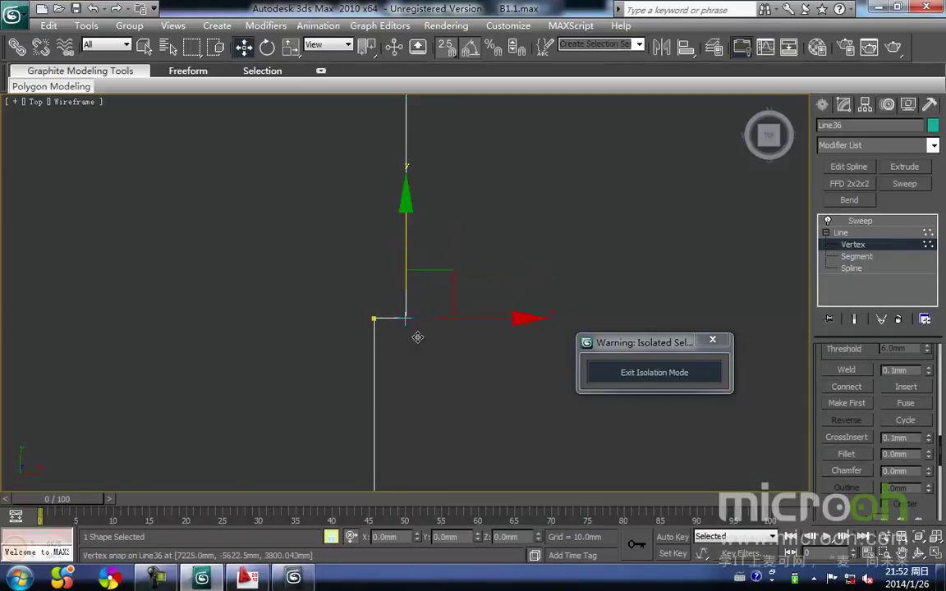
right_click(409, 320)
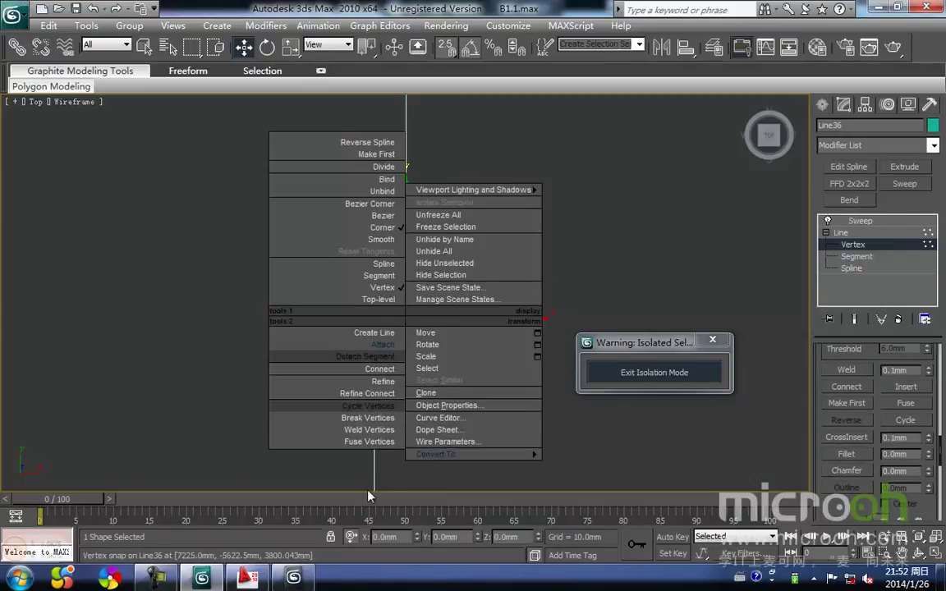
click(378, 431)
click(455, 411)
mouse_move(435, 377)
middle_down()
mouse_move(398, 401)
mouse_move(383, 332)
mouse_move(427, 195)
mouse_move(368, 316)
middle_up()
scroll(397, 396, down, 5)
key(F3)
key(F3)
middle_drag(410, 277, 409, 302)
Return to the Sweep level of the joined line and check the continuous band in shaded view.
click(844, 233)
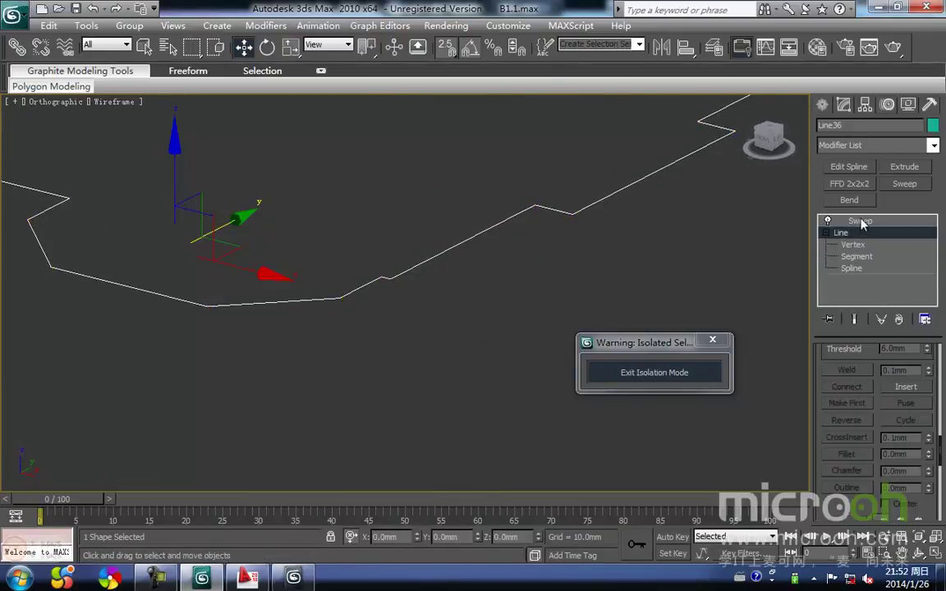
click(860, 222)
middle_drag(491, 297, 495, 286)
scroll(484, 286, up, 2)
key(F3)
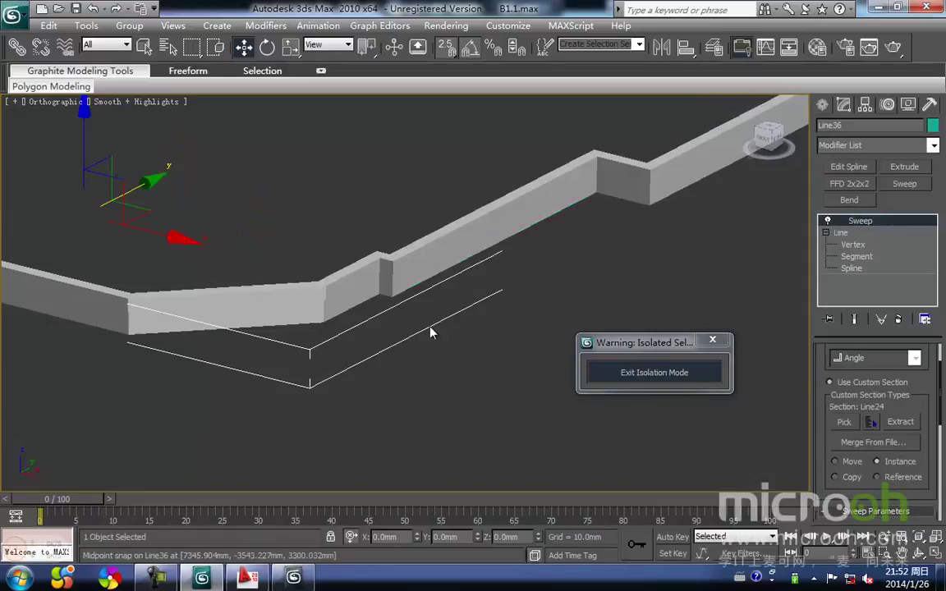
alt+middle_drag(444, 331, 420, 305)
Exit isolation mode to bring back the whole villa, and save the scene.
middle_drag(385, 213, 387, 452)
alt+middle_drag(406, 383, 477, 425)
scroll(427, 362, up, 2)
middle_drag(302, 234, 379, 315)
click(624, 376)
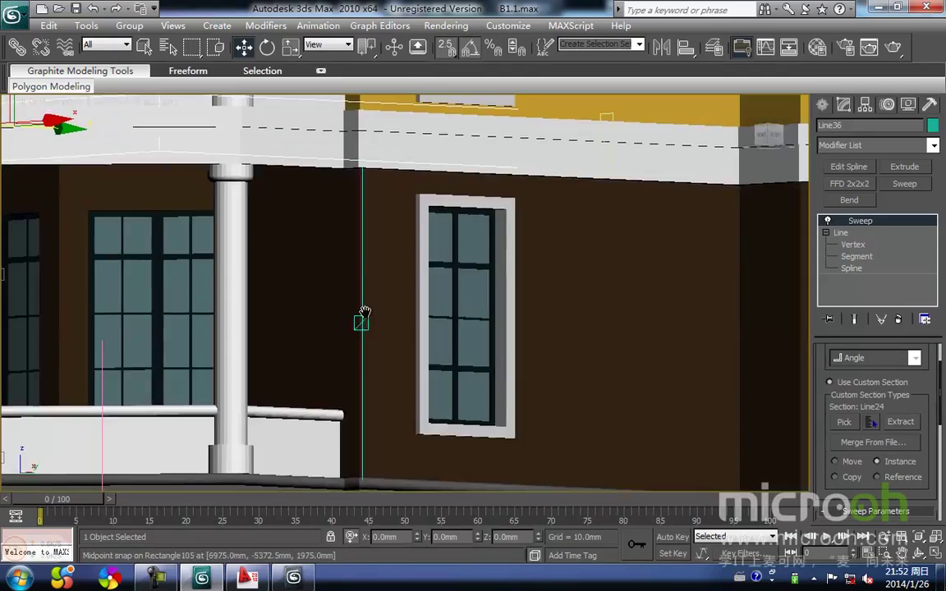
scroll(366, 316, down, 6)
alt+middle_drag(410, 349, 413, 214)
key(ctrl+s)
scroll(445, 274, up, 2)
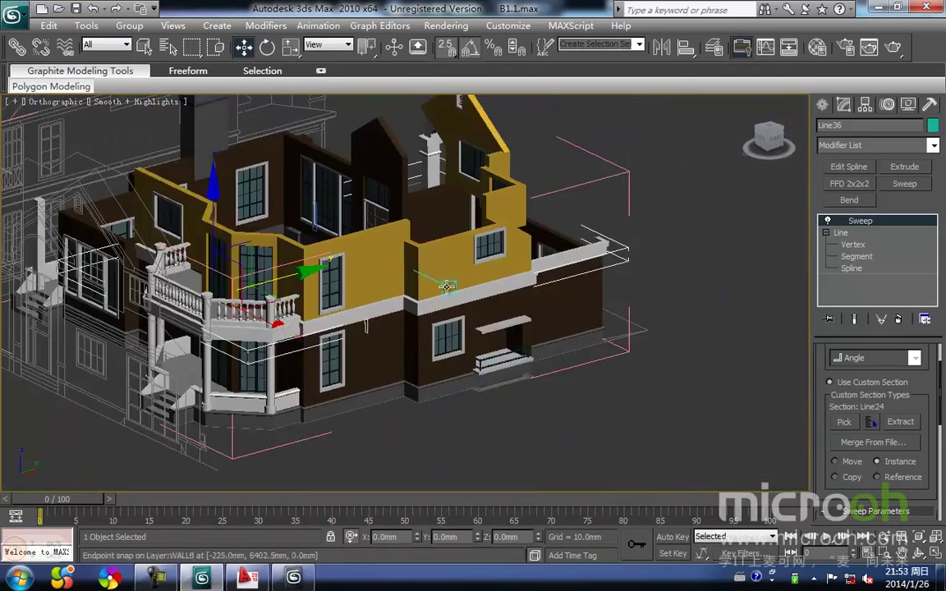
Examine the joined floor band along the balcony, side walls and garage from several angles.
scroll(366, 344, up, 3)
middle_drag(365, 344, 529, 296)
scroll(395, 322, up, 5)
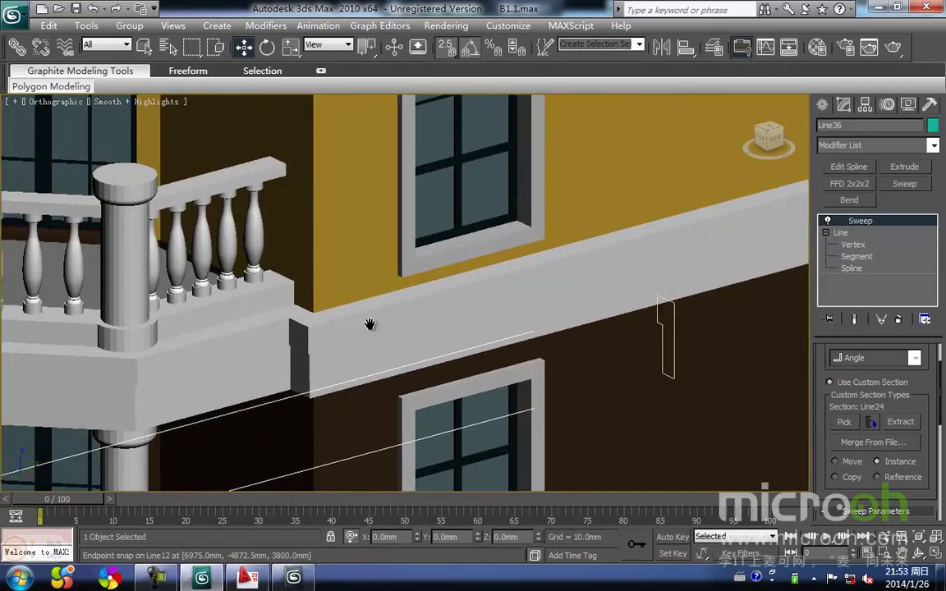
scroll(384, 326, down, 7)
alt+middle_drag(539, 339, 414, 363)
scroll(366, 209, up, 2)
middle_drag(367, 209, 346, 263)
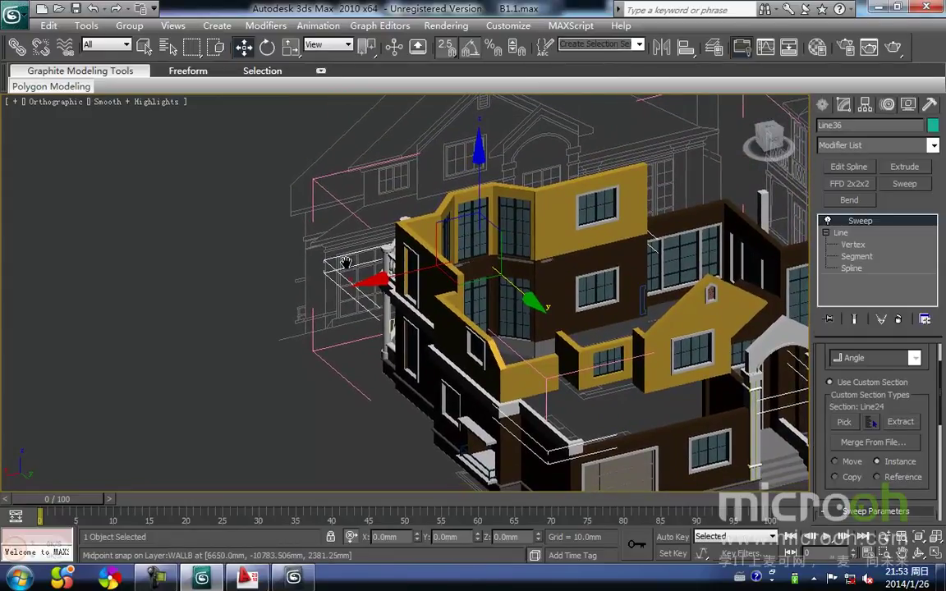
scroll(528, 328, down, 3)
middle_drag(581, 408, 534, 326)
key(shift+g)
key(k)
scroll(294, 340, up, 4)
middle_drag(304, 309, 416, 307)
scroll(285, 333, down, 3)
scroll(346, 342, down, 2)
alt+middle_drag(394, 421, 345, 422)
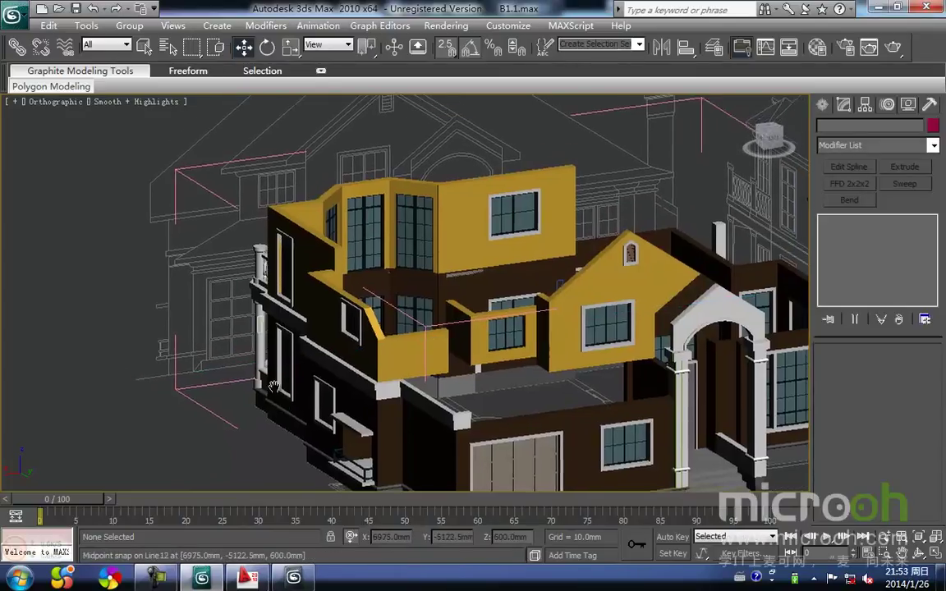
Select the two swept plinth mouldings on either side of the broken outer corner and isolate them.
scroll(376, 380, up, 2)
alt+middle_drag(376, 380, 467, 382)
scroll(468, 382, up, 10)
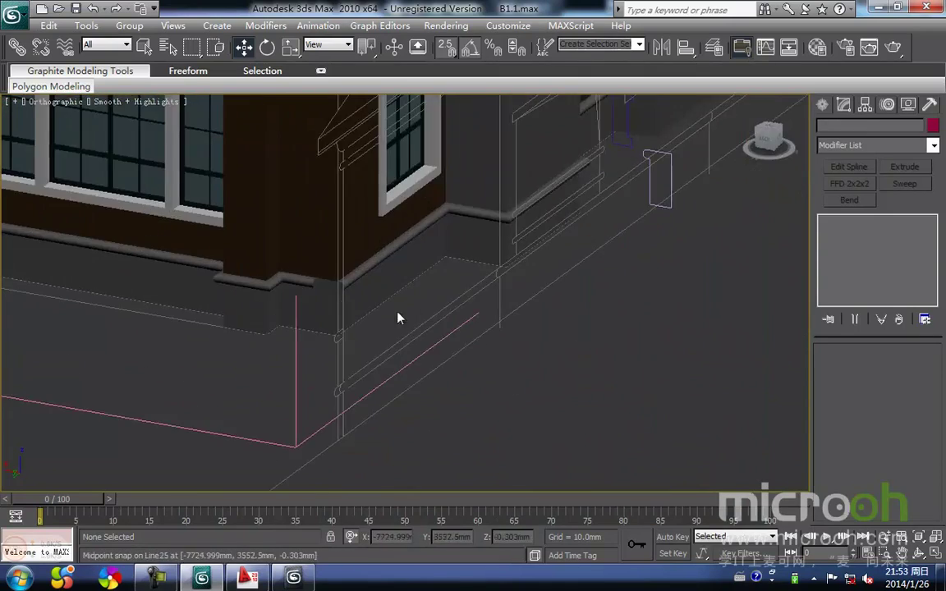
scroll(222, 265, down, 5)
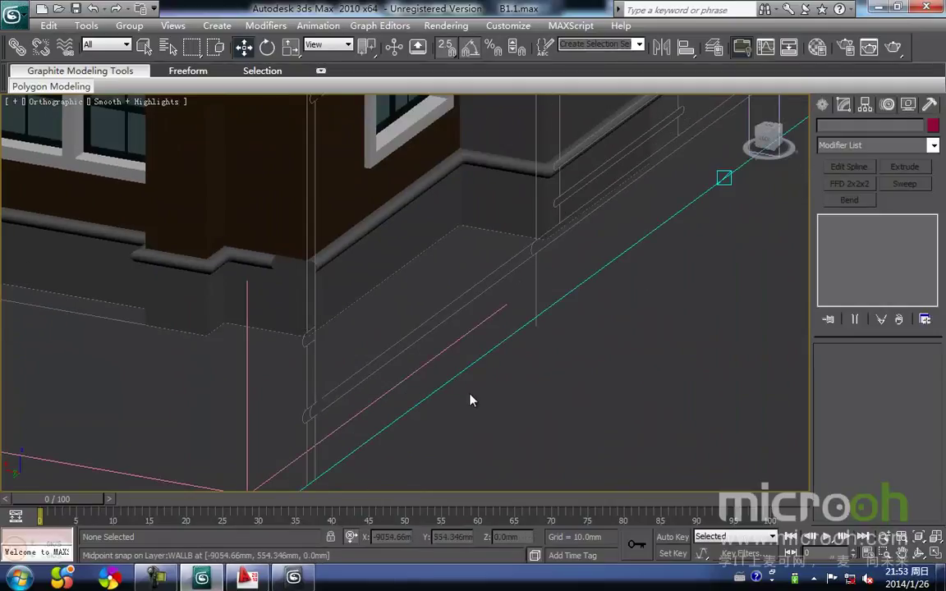
key(F3)
click(255, 269)
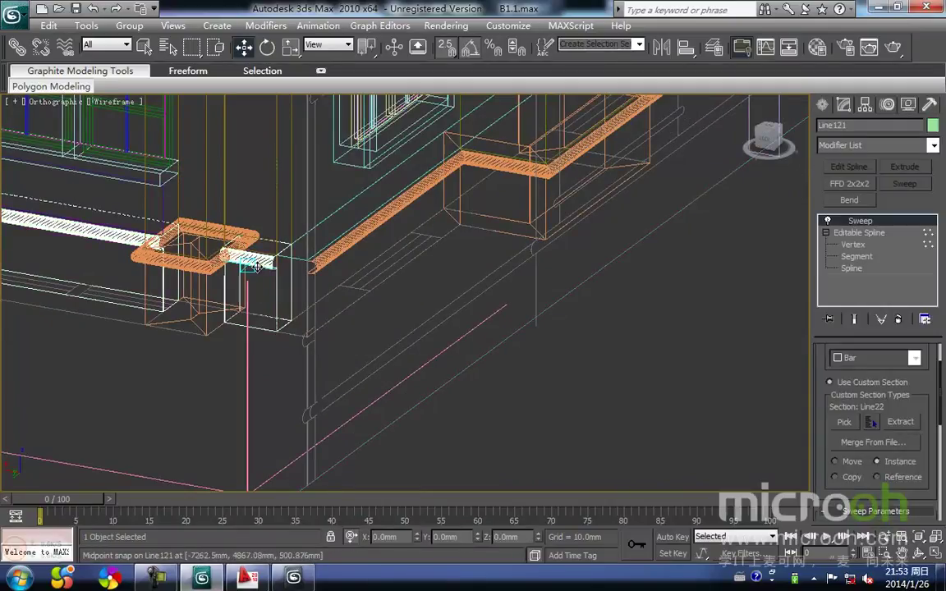
ctrl+click(326, 262)
key(alt+q)
Examine the broken corner between the two isolated plinth mouldings in plan and at an angle, in wireframe and shaded display.
middle_drag(423, 330, 302, 245)
key(t)
middle_drag(425, 330, 354, 408)
middle_drag(382, 329, 489, 314)
scroll(465, 299, up, 3)
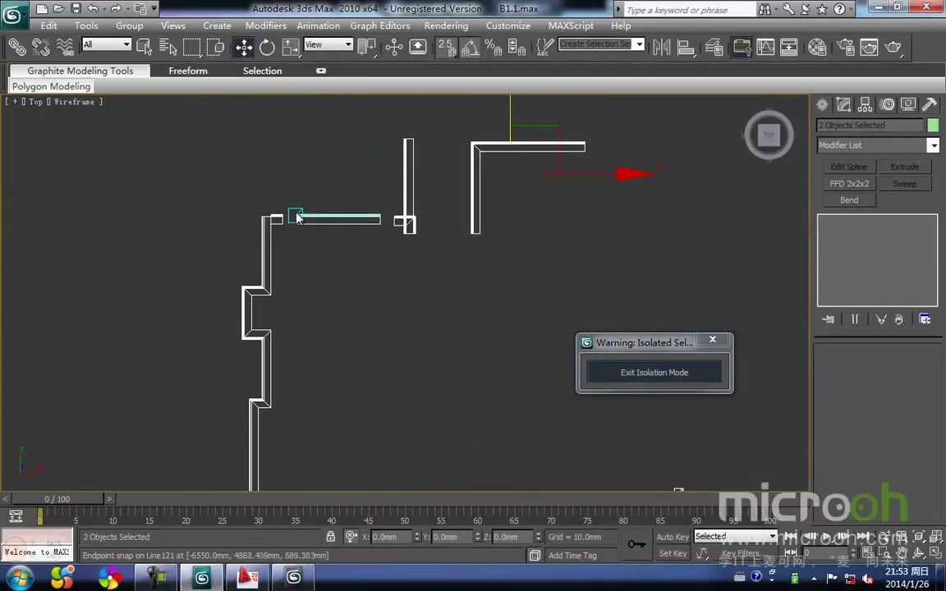
middle_drag(235, 199, 481, 355)
scroll(285, 290, up, 3)
key(F3)
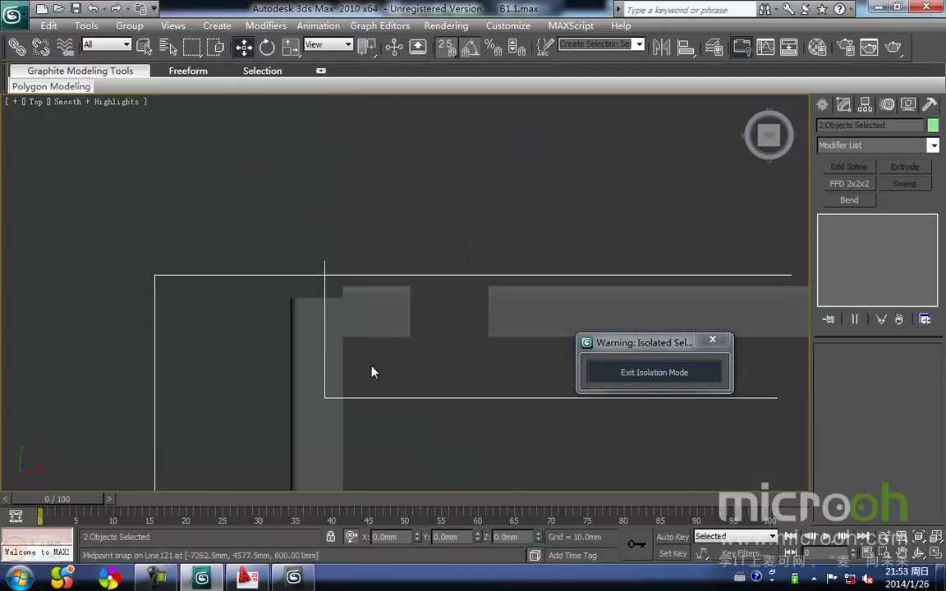
scroll(377, 361, down, 2)
mouse_move(379, 354)
alt+middle_down()
mouse_move(420, 360)
mouse_move(613, 301)
alt+middle_up()
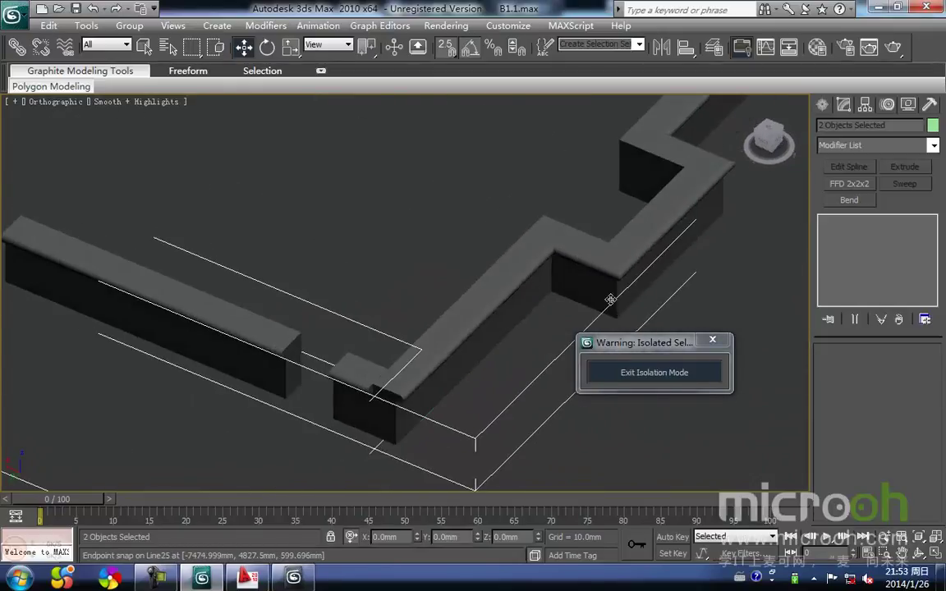
scroll(431, 361, up, 2)
middle_drag(433, 375, 403, 314)
key(t)
scroll(435, 302, up, 3)
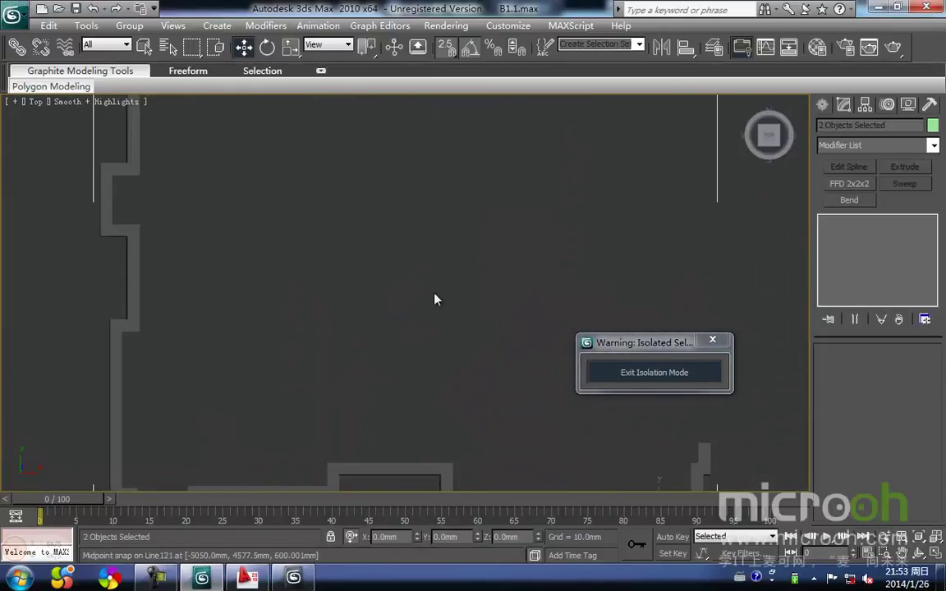
middle_drag(341, 205, 598, 473)
scroll(497, 404, up, 3)
middle_drag(487, 396, 462, 332)
key(F3)
Select the plinth moulding made of several short front pieces and remove its Sweep modifier, leaving only the path lines.
click(407, 377)
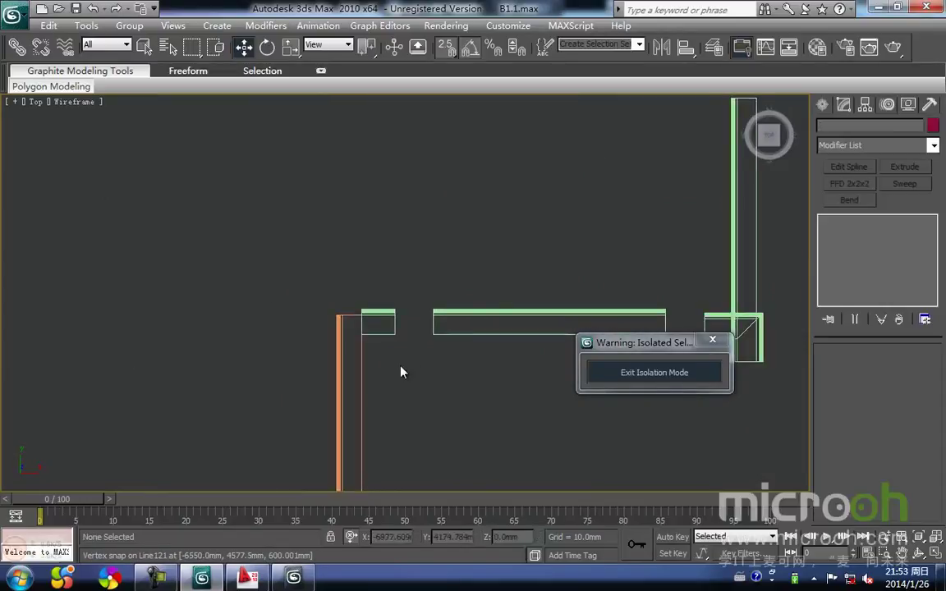
drag(407, 354, 384, 294)
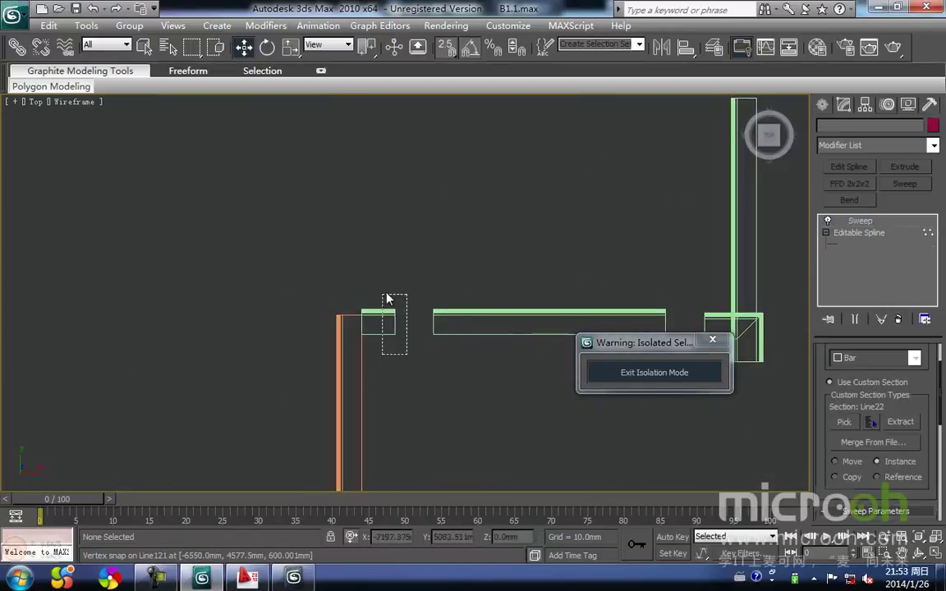
click(898, 319)
key(1)
middle_drag(395, 419, 410, 388)
key(1)
Snap the end vertex of the side moulding's path onto the front path line so both meet at the corner.
drag(410, 395, 302, 338)
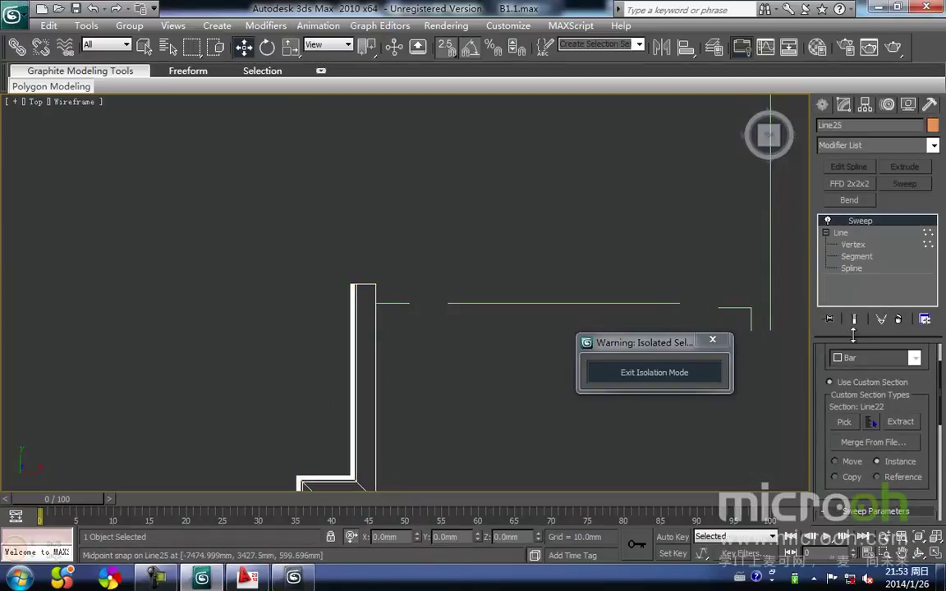
click(854, 245)
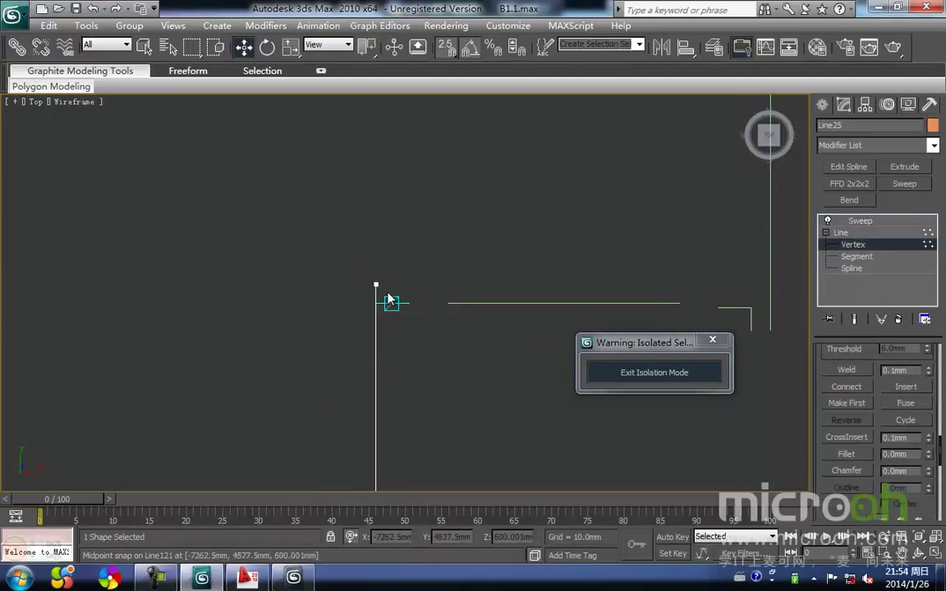
middle_drag(393, 321, 401, 279)
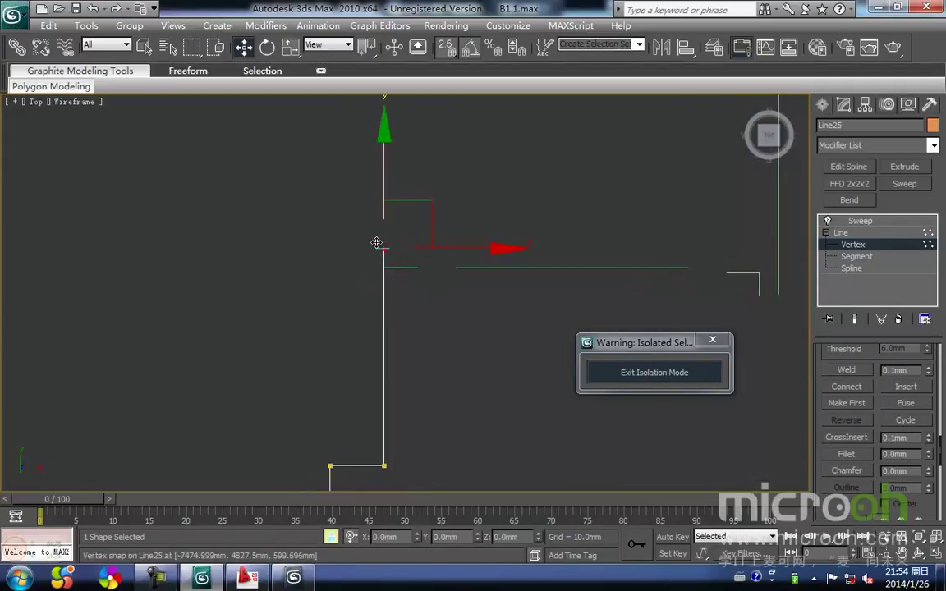
drag(376, 263, 376, 265)
key(space)
click(410, 294)
middle_drag(433, 312, 408, 301)
scroll(404, 300, down, 2)
drag(390, 294, 301, 208)
middle_drag(411, 307, 394, 294)
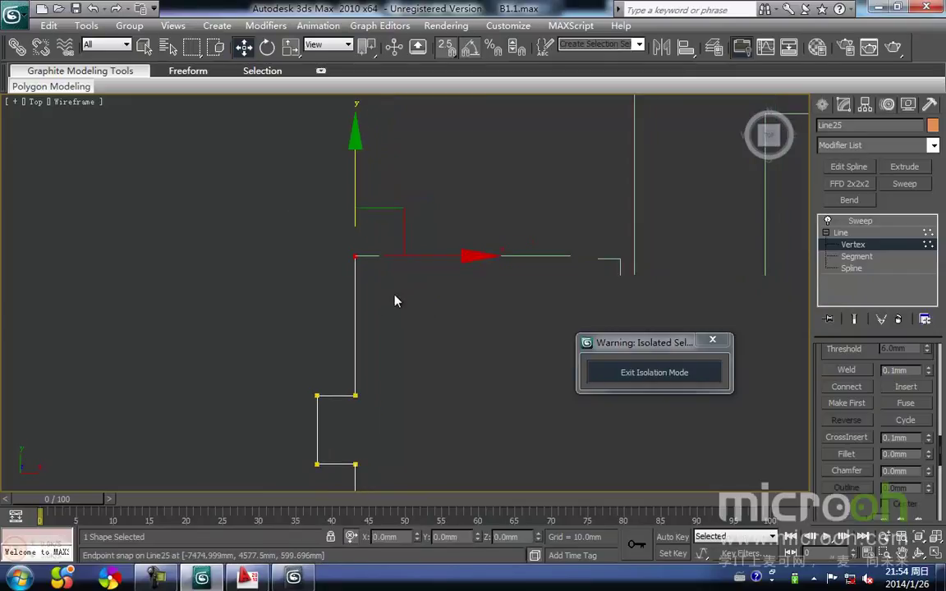
key(1)
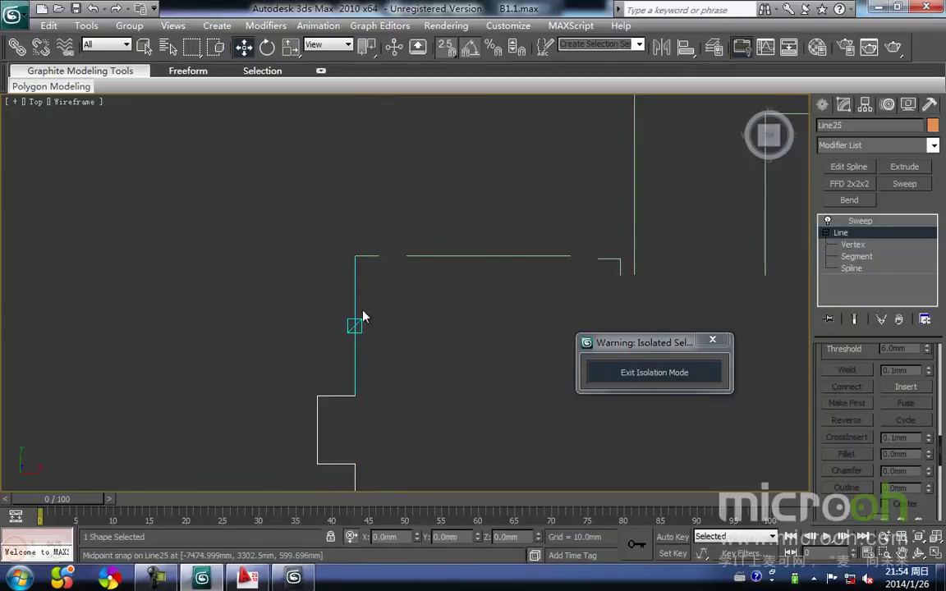
Attach the front path lines to the side moulding's line and enter its Vertex level.
right_click(355, 317)
click(328, 342)
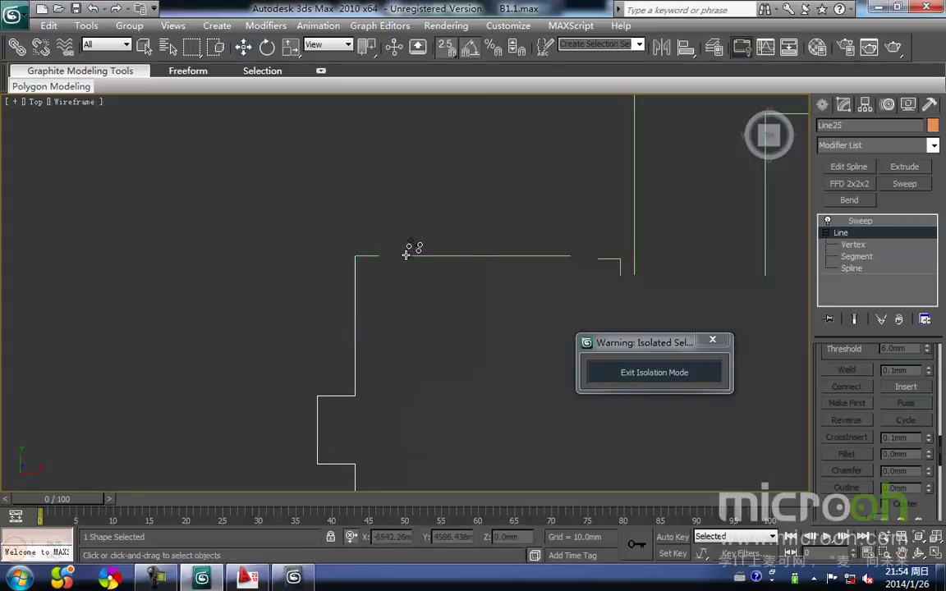
key(1)
middle_drag(388, 289, 359, 289)
scroll(351, 289, up, 2)
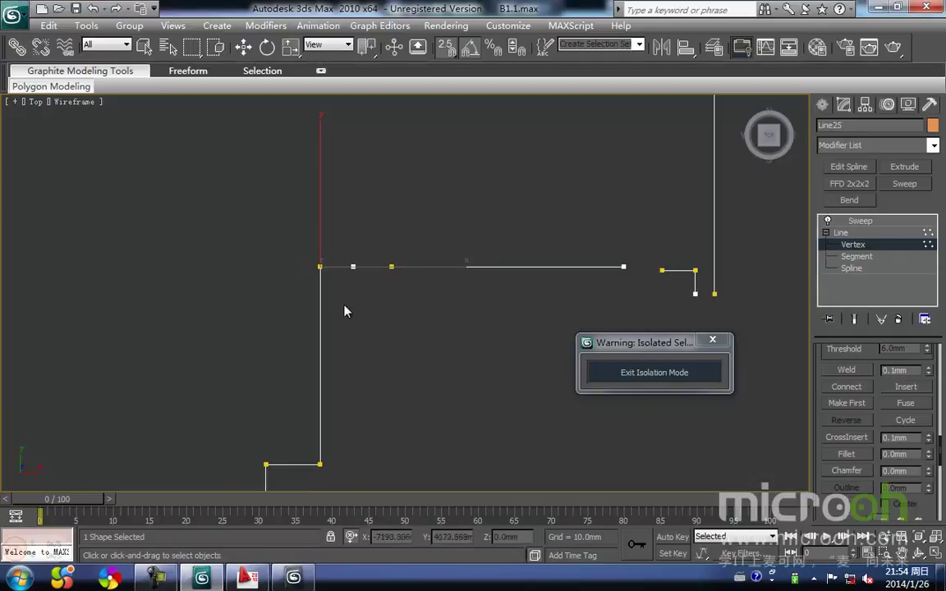
Weld the coincident vertices at the plinth path's outer corner.
key(w)
right_click(316, 262)
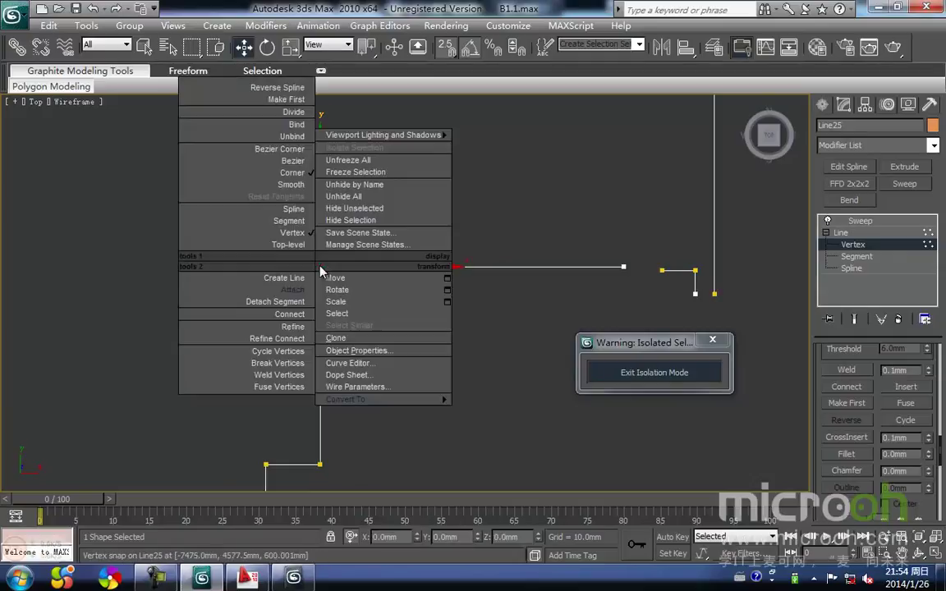
click(296, 376)
click(368, 378)
middle_drag(367, 375, 358, 337)
key(1)
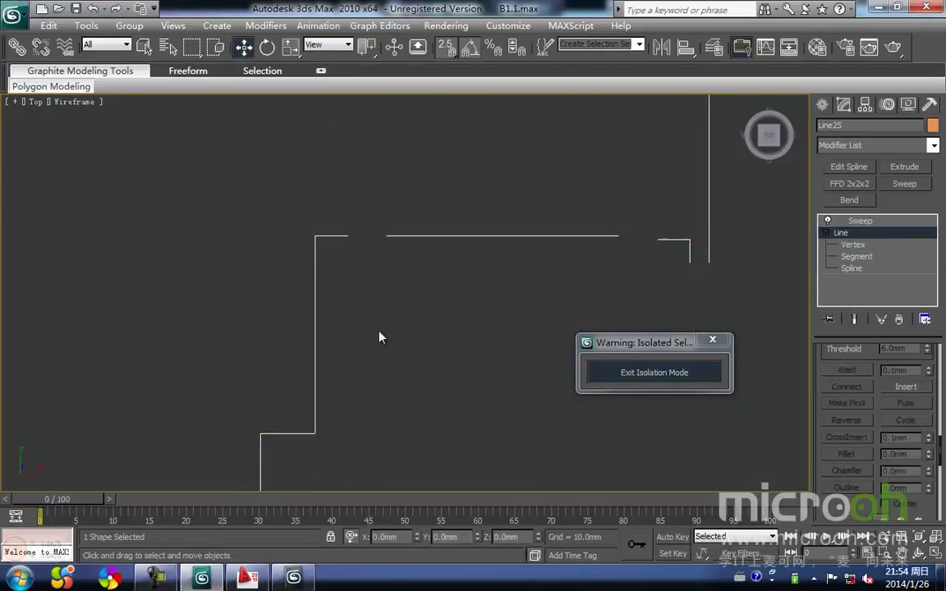
click(382, 335)
click(348, 235)
Test the corner weld at an angle by moving the corner vertex, and undo the move.
scroll(391, 305, down, 2)
alt+middle_drag(391, 306, 504, 233)
click(853, 244)
scroll(443, 308, up, 3)
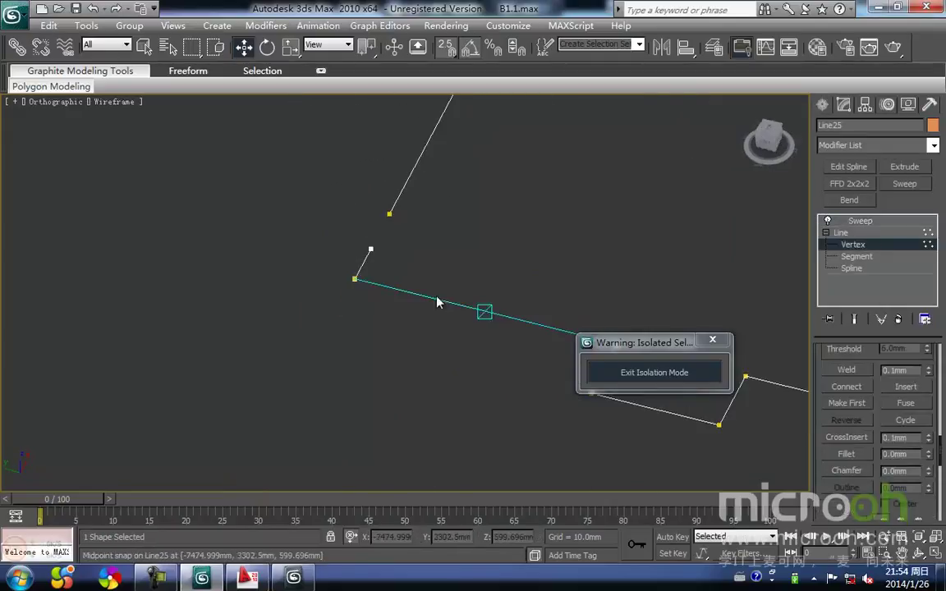
click(351, 279)
drag(510, 386, 505, 385)
key(ctrl+z)
Select both vertices at the plinth path's corner, fuse them to one point and weld them.
click(366, 316)
middle_drag(357, 291, 412, 297)
scroll(413, 297, up, 3)
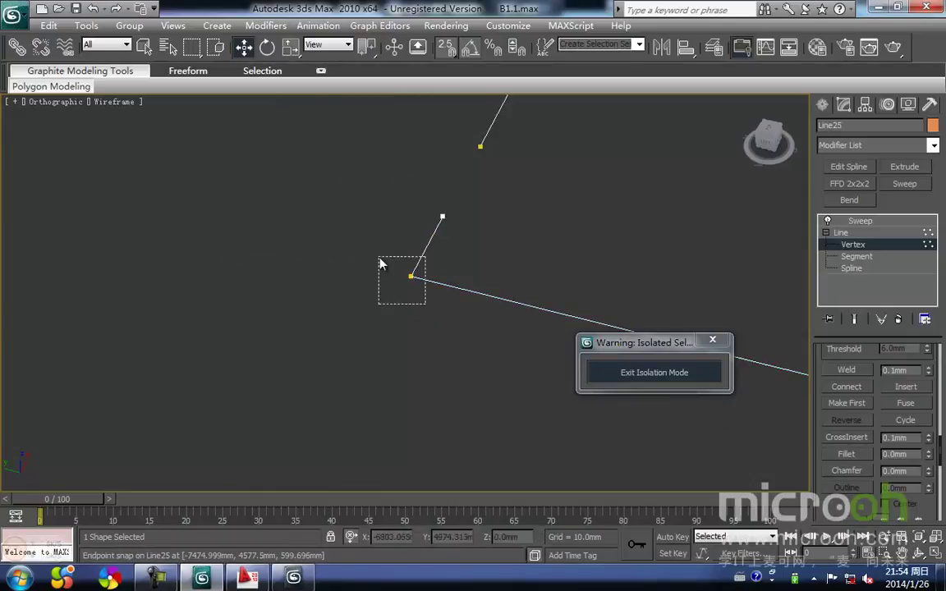
right_click(411, 276)
click(357, 398)
drag(431, 308, 345, 229)
right_click(398, 272)
click(346, 385)
Return to the Sweep level of the joined plinth line and inspect the corner in shaded view and in plan.
click(573, 242)
click(874, 221)
click(649, 222)
mouse_move(642, 223)
middle_down()
mouse_move(547, 234)
mouse_move(532, 254)
mouse_move(490, 232)
mouse_move(402, 247)
mouse_move(381, 236)
middle_up()
scroll(532, 254, down, 4)
key(F3)
scroll(480, 238, down, 4)
scroll(382, 276, up, 4)
mouse_move(382, 275)
middle_down()
mouse_move(465, 235)
mouse_move(486, 205)
mouse_move(443, 249)
mouse_move(620, 274)
middle_up()
scroll(464, 226, up, 2)
key(t)
scroll(440, 254, up, 4)
middle_drag(441, 270, 421, 304)
scroll(422, 302, up, 2)
key(F3)
Make the free end vertex of the short front segment the first vertex of the joined plinth path.
drag(460, 302, 398, 332)
click(850, 245)
mouse_move(425, 206)
middle_down()
mouse_move(422, 190)
mouse_move(420, 215)
middle_up()
scroll(421, 215, down, 3)
middle_drag(414, 323, 442, 358)
scroll(441, 358, up, 2)
middle_drag(478, 263, 418, 331)
scroll(418, 331, up, 1)
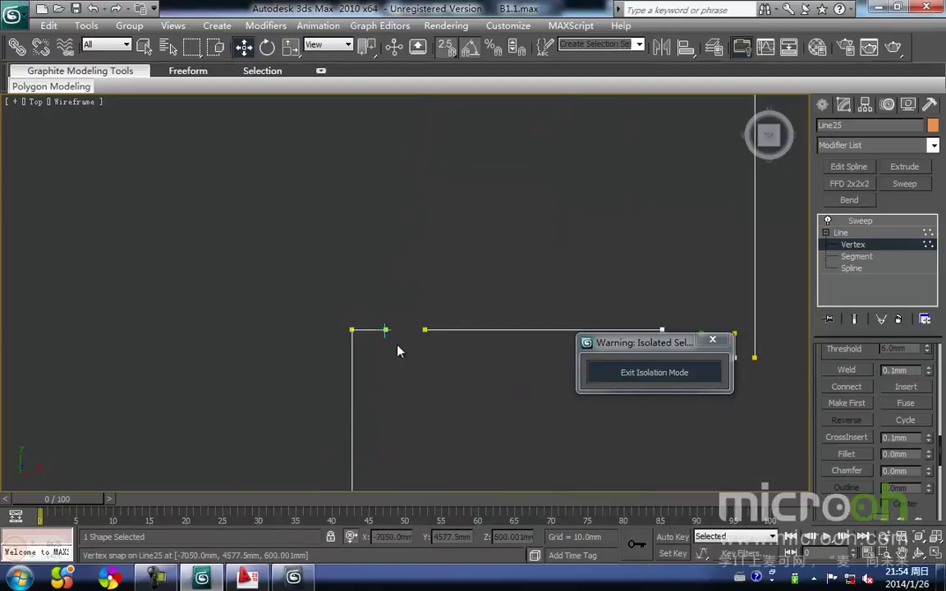
click(386, 329)
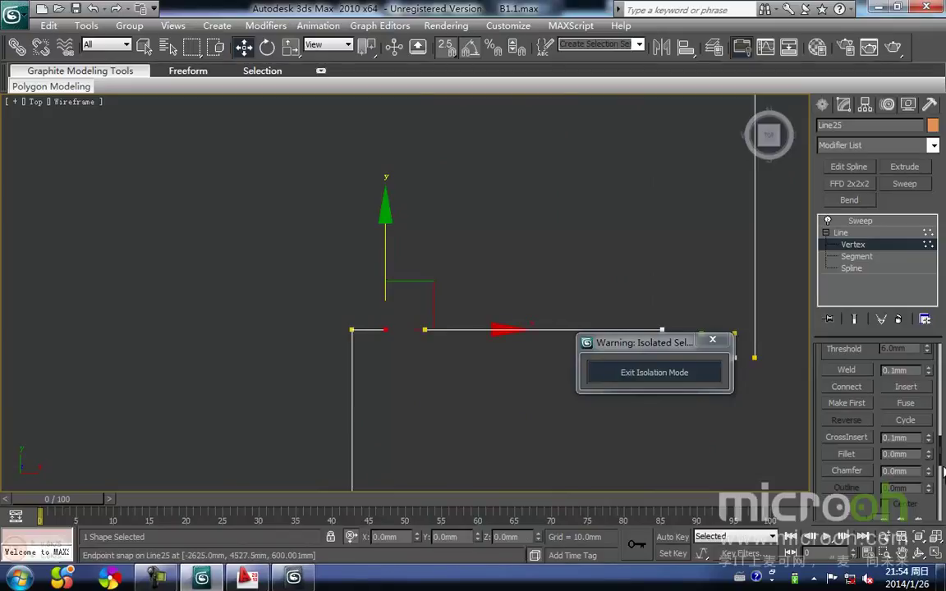
mouse_move(942, 464)
mouse_down()
mouse_move(939, 440)
mouse_move(938, 461)
mouse_up()
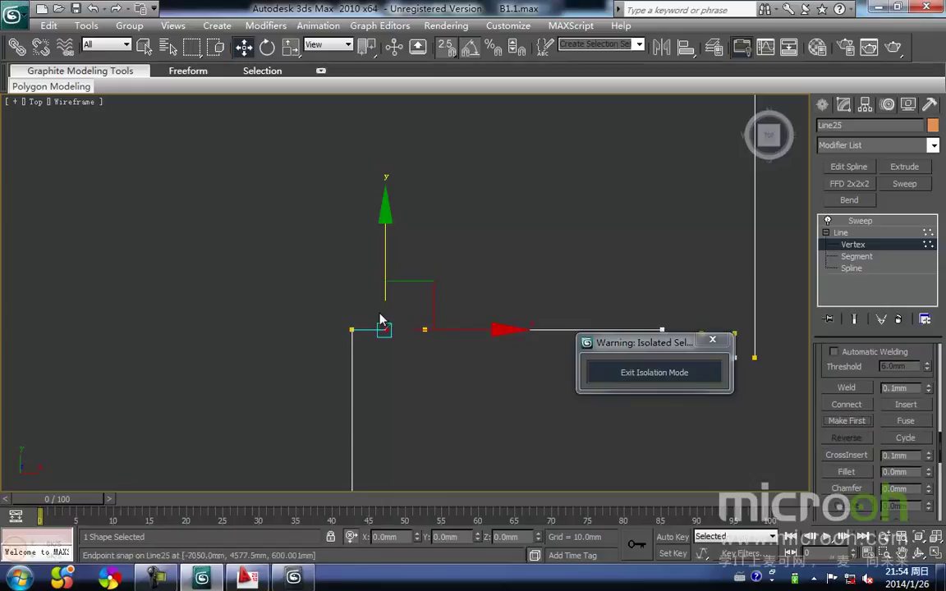
Return to the plinth line's Sweep level, check the corner in shaded view and exit isolation mode.
click(852, 248)
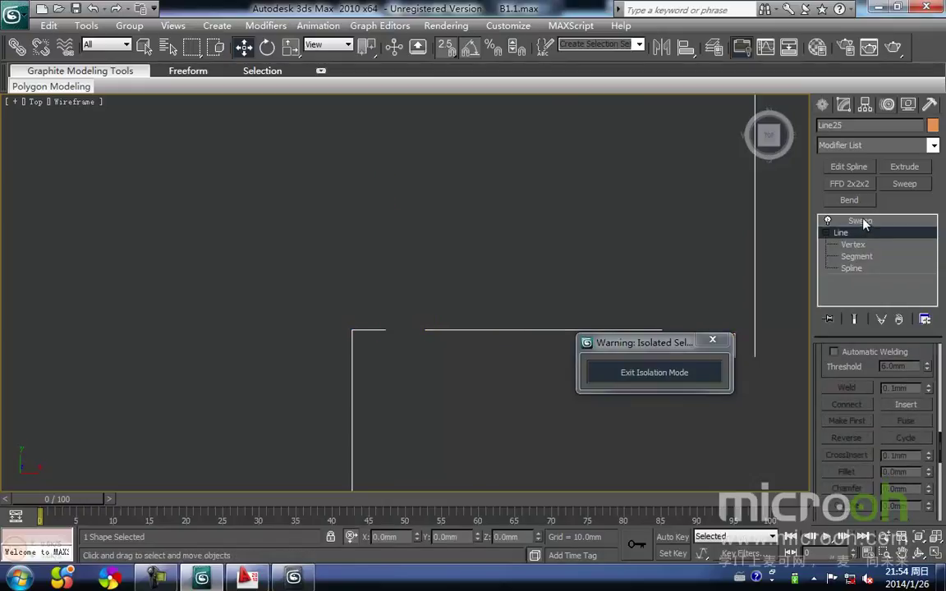
click(861, 221)
click(433, 260)
middle_drag(432, 260, 437, 254)
key(F3)
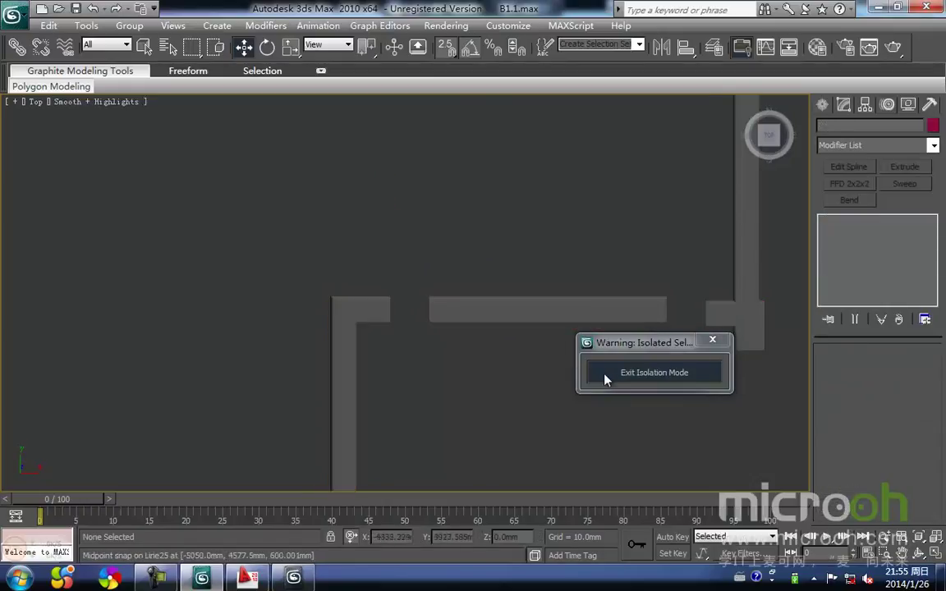
click(602, 375)
Examine the plinth moulding and floor band around the villa, ending at the garage corner.
alt+middle_drag(396, 387, 495, 309)
middle_drag(571, 322, 393, 310)
middle_drag(523, 346, 345, 292)
scroll(493, 337, down, 1)
middle_drag(616, 367, 407, 369)
scroll(523, 335, down, 2)
alt+middle_drag(525, 337, 385, 310)
middle_drag(770, 346, 514, 281)
scroll(545, 375, up, 2)
scroll(513, 280, up, 2)
middle_drag(527, 398, 477, 312)
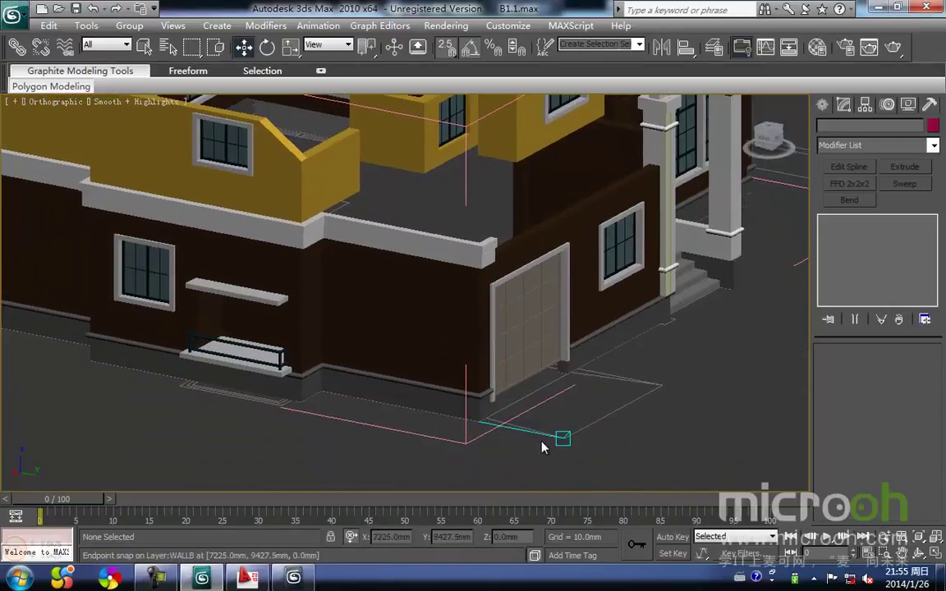
Select the floor band at the garage and compare it with the eaves moulding on the elevation drawing.
click(464, 248)
scroll(493, 241, down, 2)
middle_drag(566, 207, 539, 235)
middle_drag(632, 167, 519, 281)
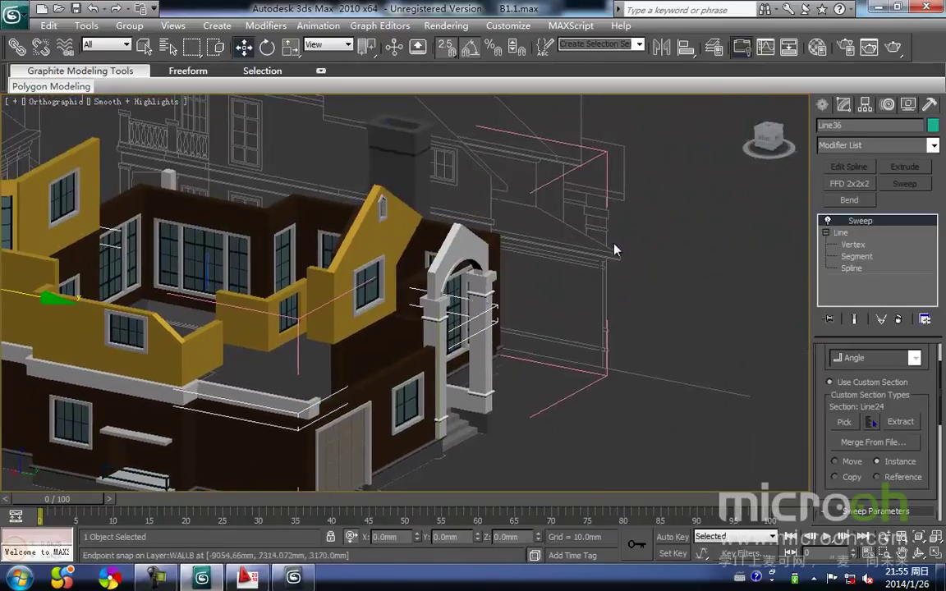
scroll(633, 269, up, 4)
scroll(643, 271, up, 3)
middle_drag(751, 256, 506, 310)
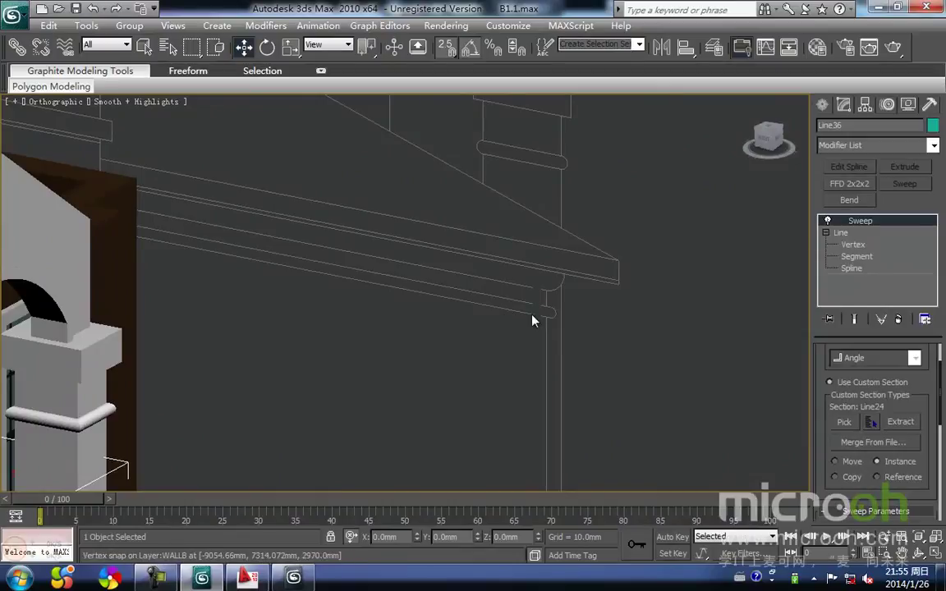
scroll(529, 327, down, 8)
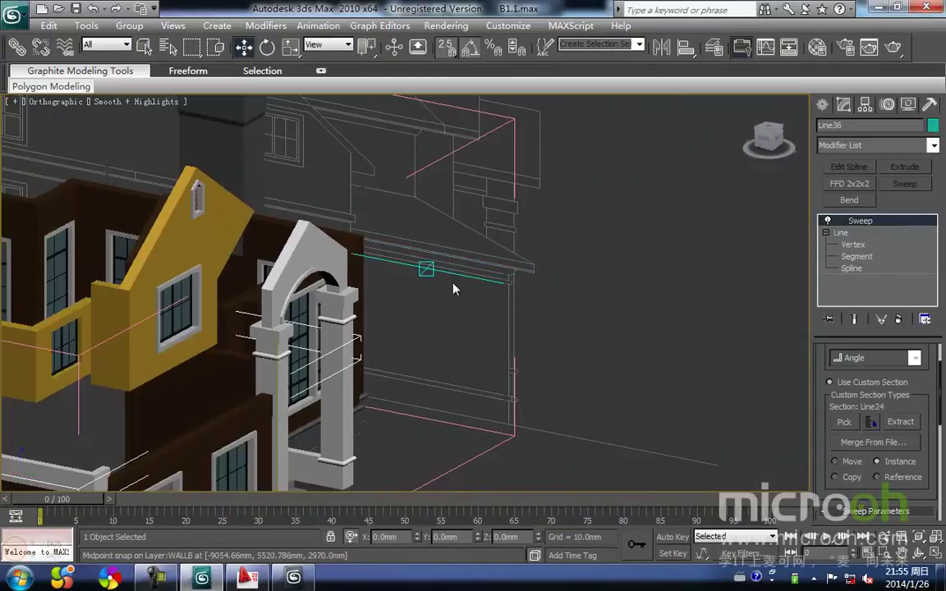
scroll(583, 268, up, 5)
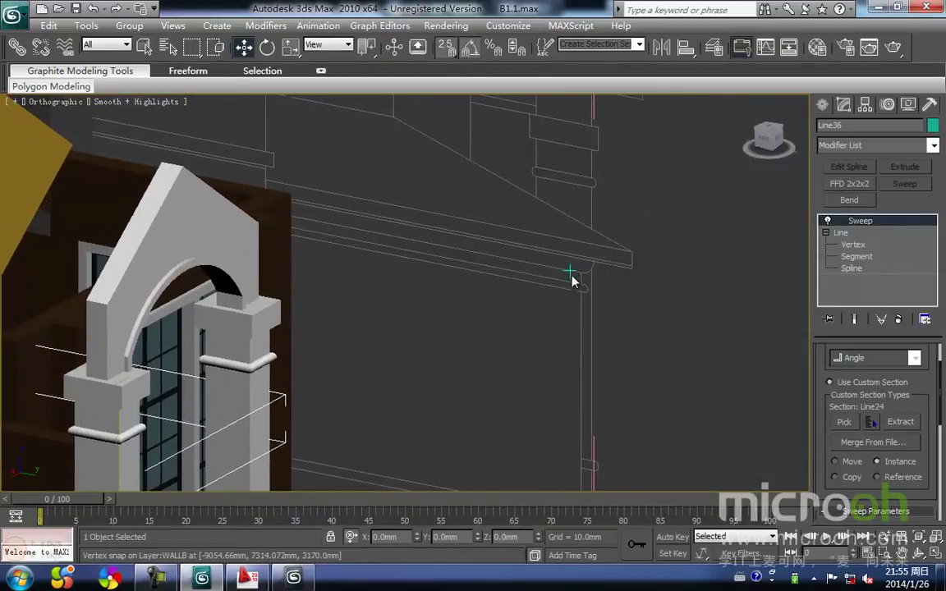
scroll(572, 275, down, 7)
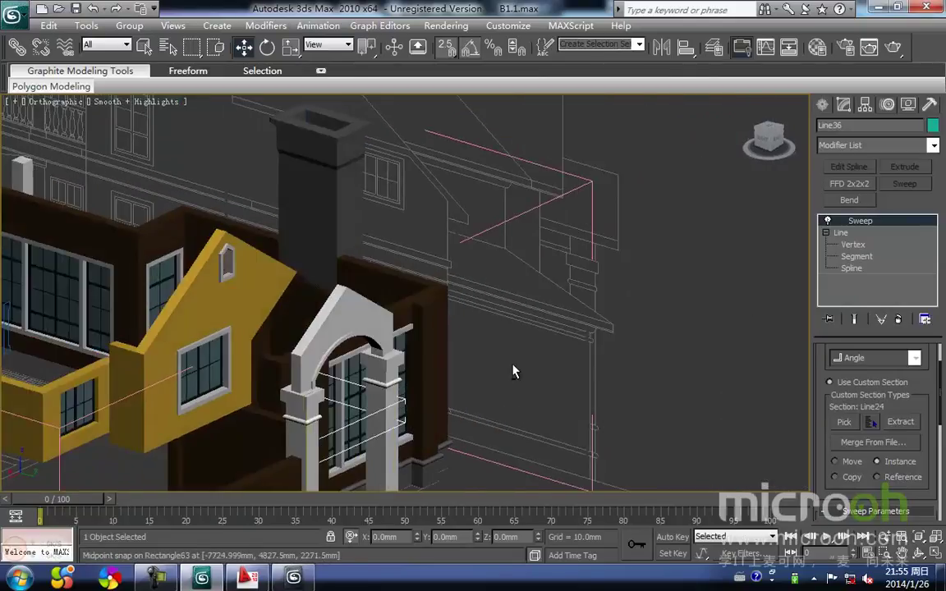
alt+middle_drag(515, 364, 467, 321)
scroll(413, 297, down, 3)
middle_drag(413, 299, 496, 270)
middle_drag(274, 352, 449, 252)
middle_drag(308, 380, 347, 336)
Delete the floor band's path segments along the garage's side wall and corner, and return to the Sweep level.
click(300, 345)
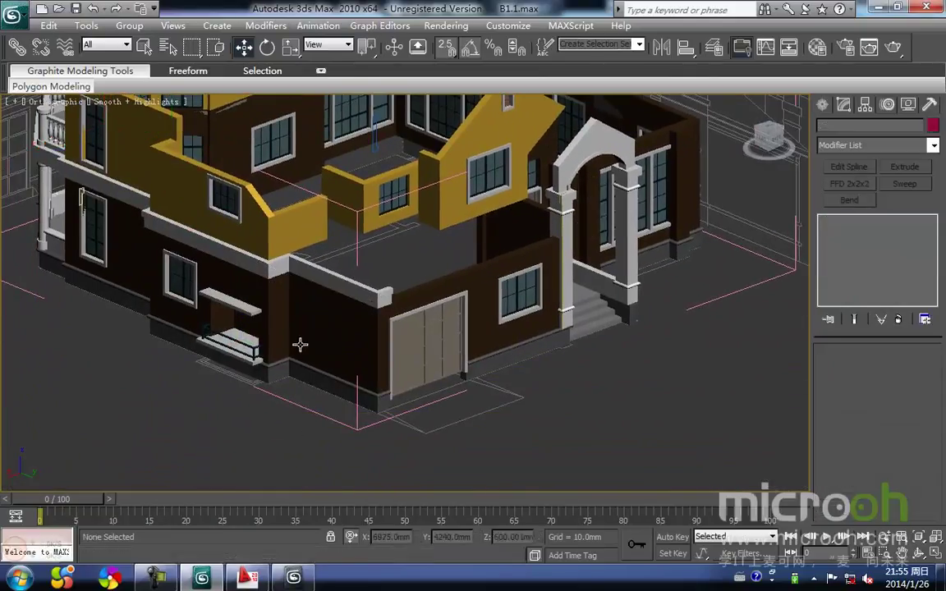
click(360, 293)
click(857, 256)
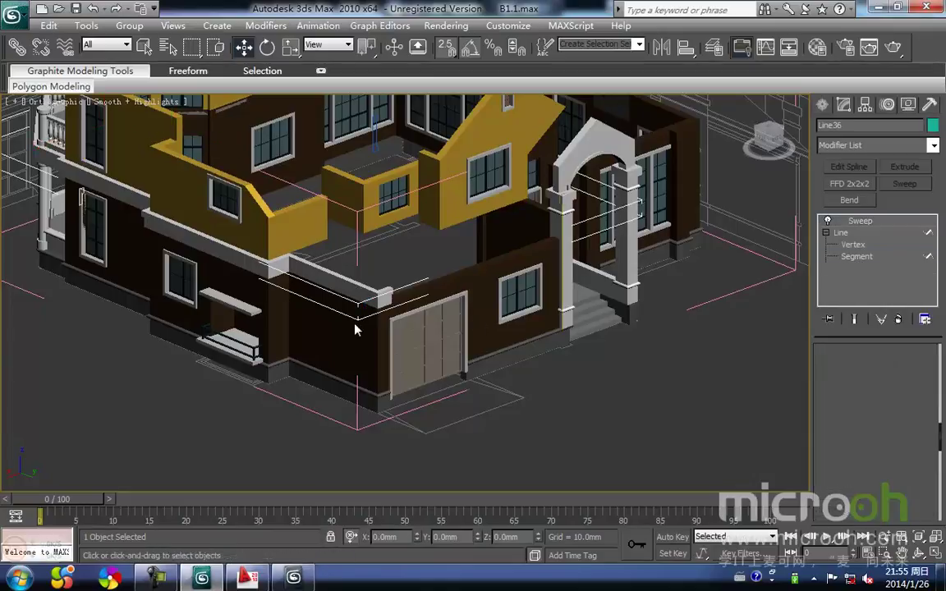
scroll(449, 318, up, 3)
drag(343, 244, 338, 241)
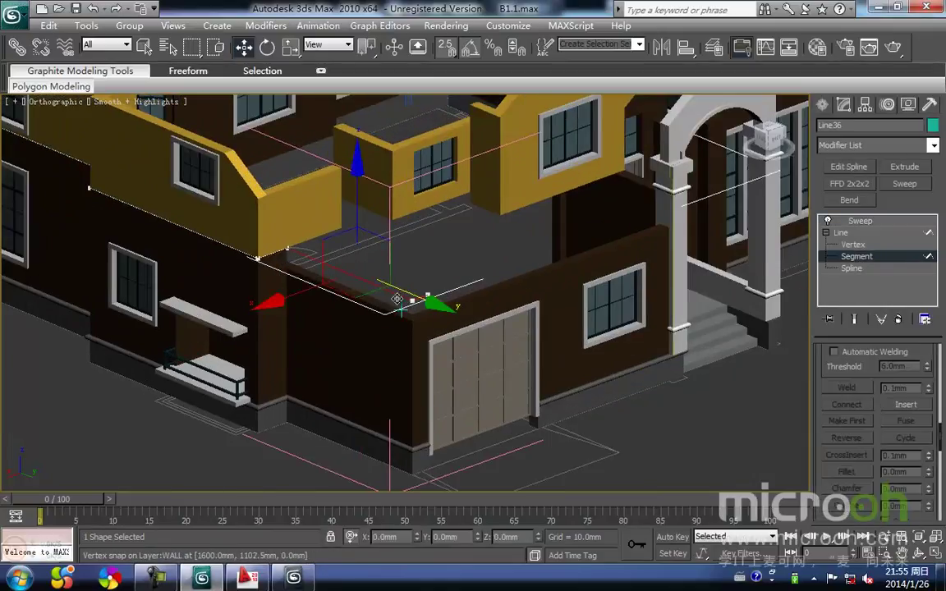
middle_drag(415, 300, 344, 284)
key(Delete)
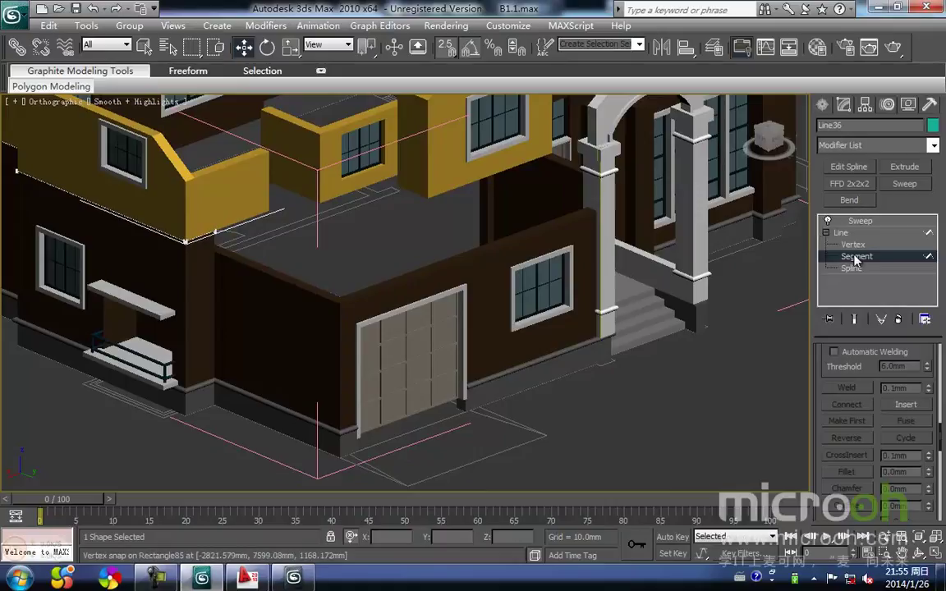
click(856, 258)
click(859, 221)
click(428, 242)
Select everything in the scene, including the villa and the surrounding elevation drawings.
middle_drag(362, 274, 396, 285)
scroll(397, 285, down, 5)
alt+middle_drag(415, 347, 571, 345)
middle_drag(463, 397, 526, 335)
scroll(519, 349, down, 2)
alt+middle_drag(414, 368, 548, 378)
middle_drag(378, 407, 528, 367)
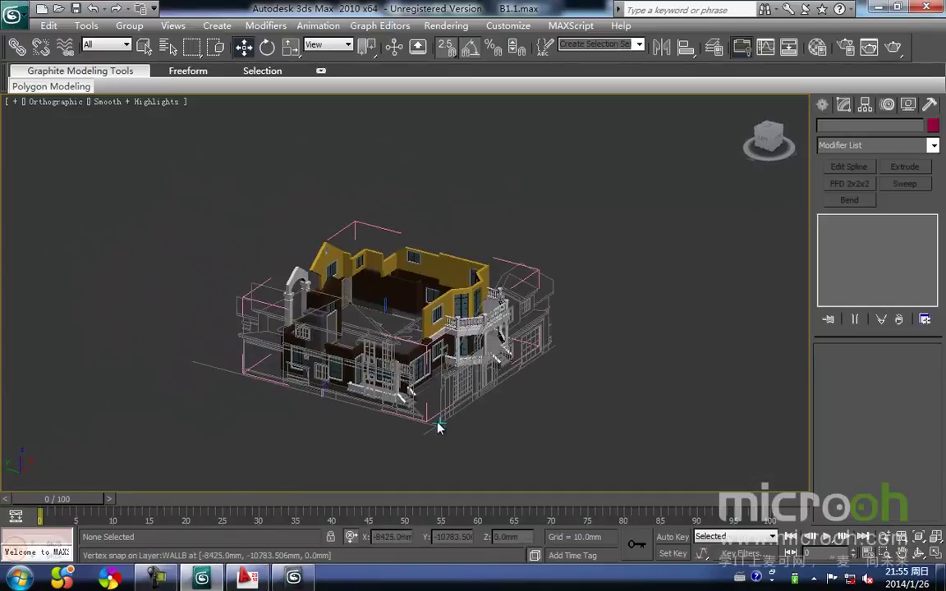
alt+middle_drag(517, 417, 474, 417)
middle_drag(579, 351, 542, 367)
drag(646, 461, 202, 157)
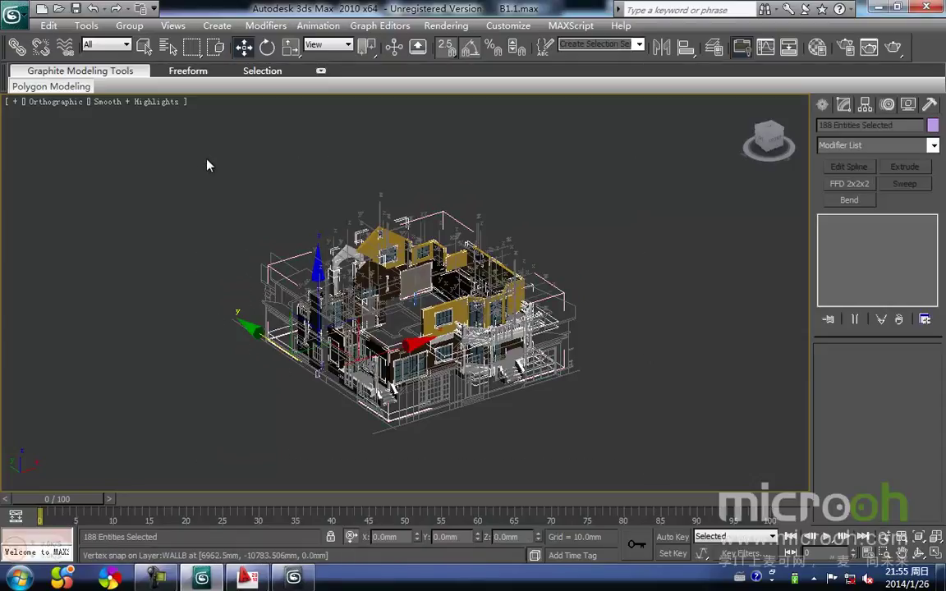